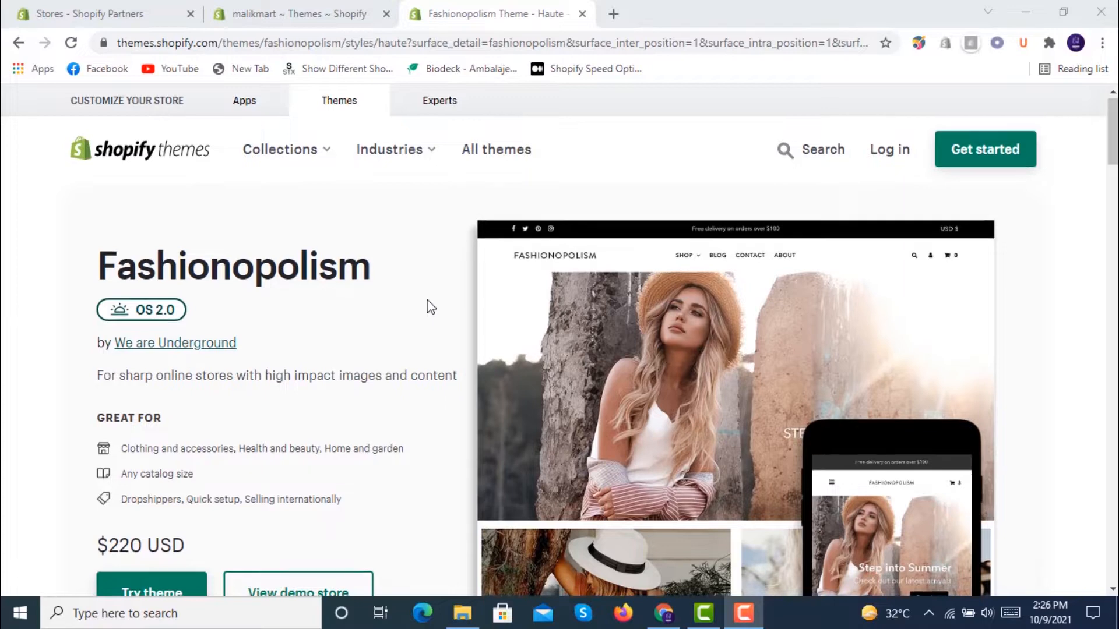
Open the Fashionopolism demo store preview and check which theme styles it offers
scroll(428, 302, down, 1)
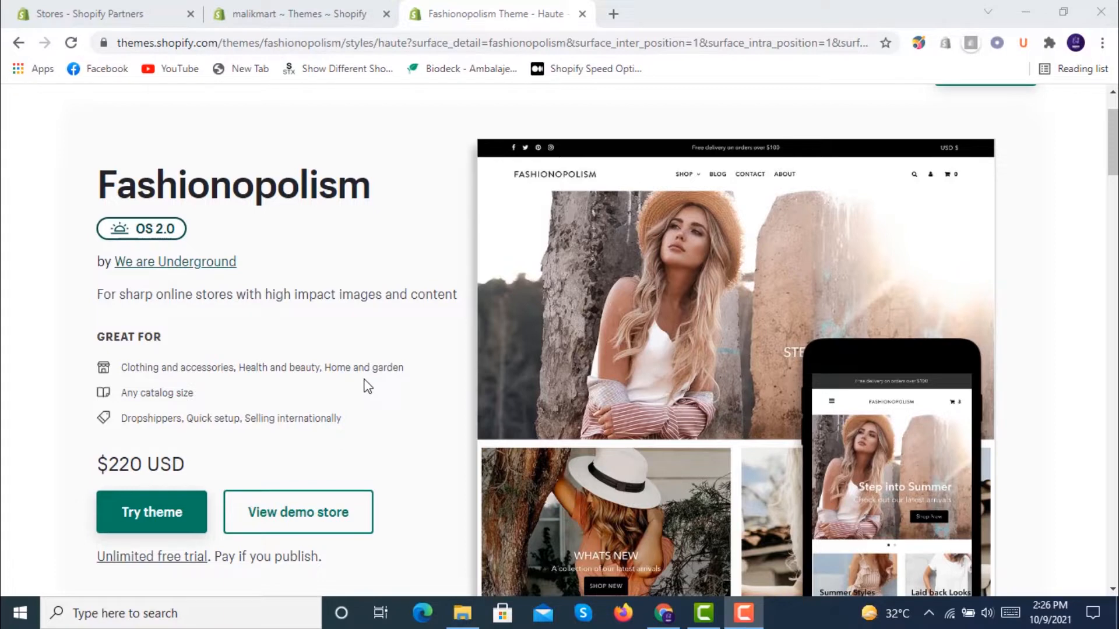
click(340, 498)
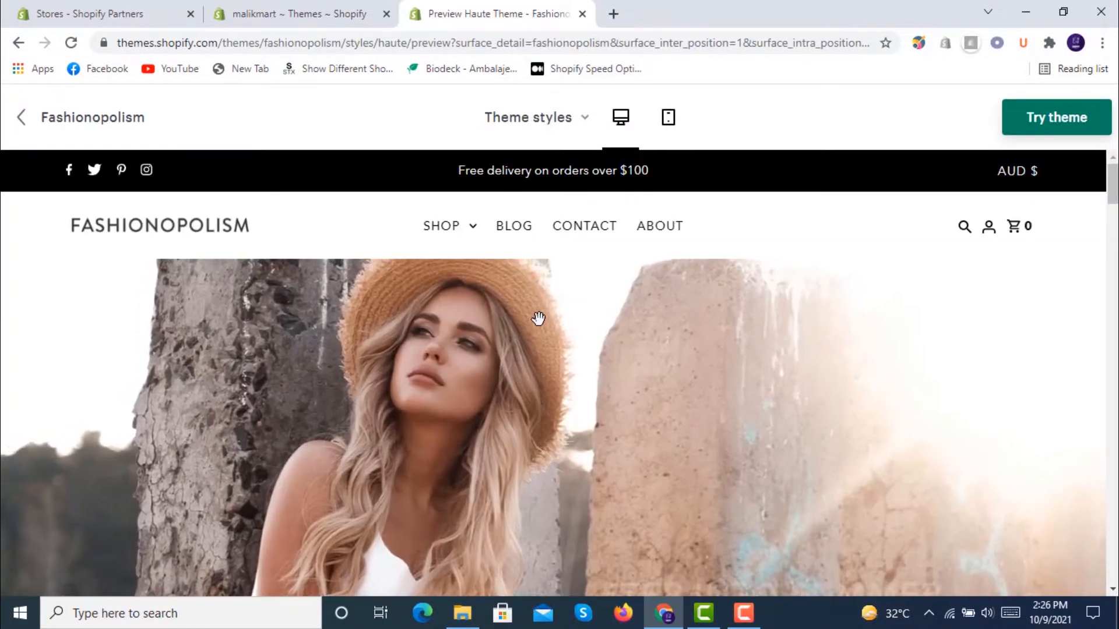
scroll(537, 317, down, 3)
scroll(537, 317, up, 3)
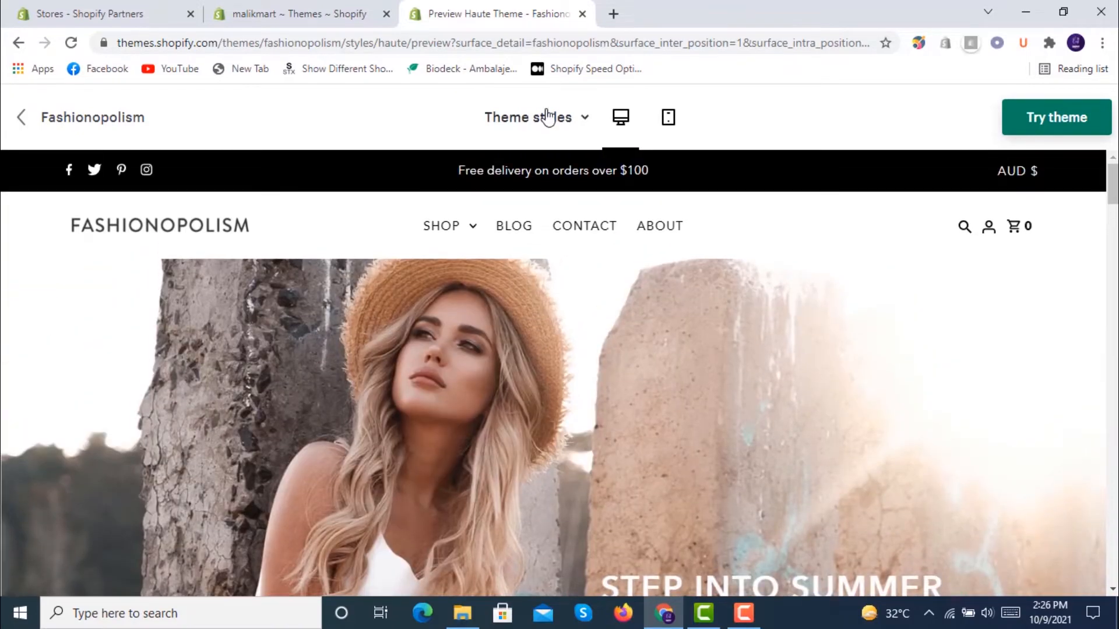
click(548, 116)
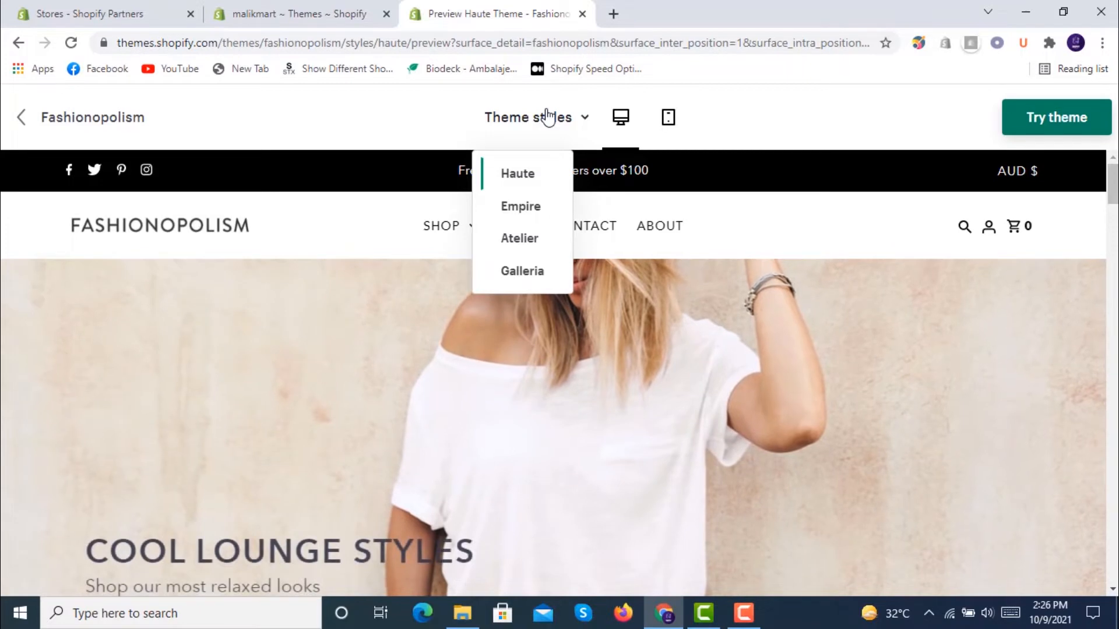
click(548, 116)
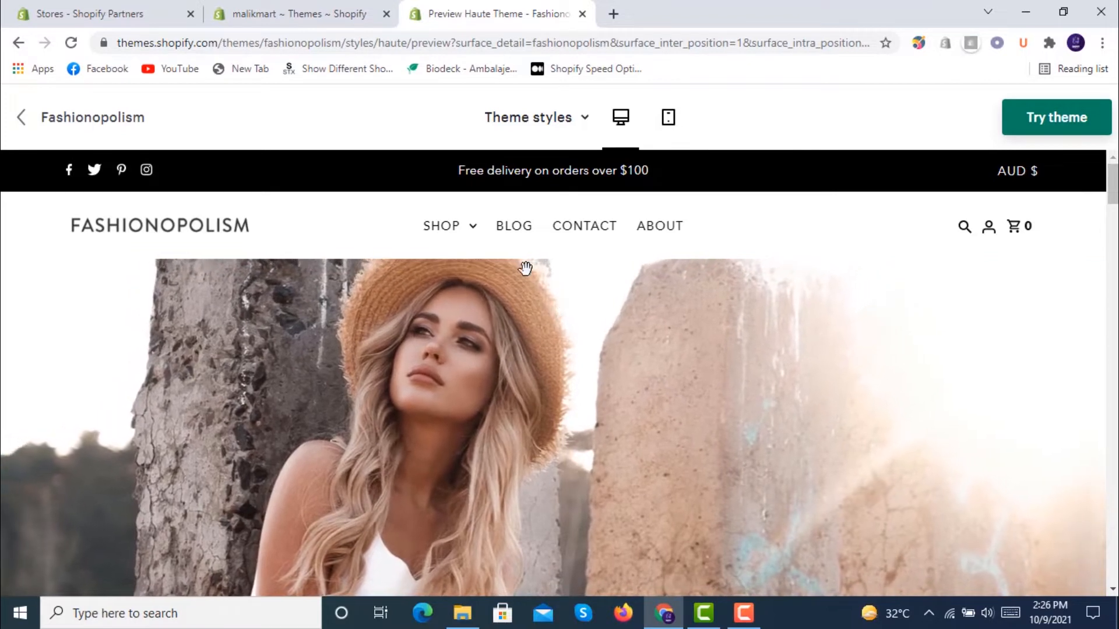
Examine the Haute demo's header, home page sections, newsletter signup and footer, ending back at the start of the page
mouse_move(438, 241)
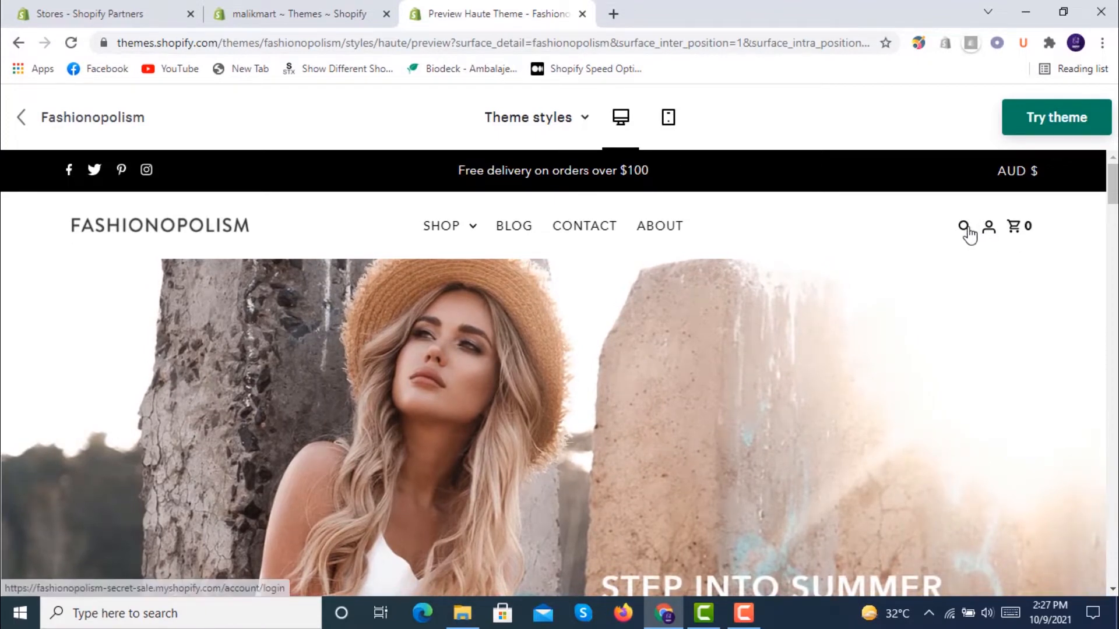
scroll(734, 270, down, 2)
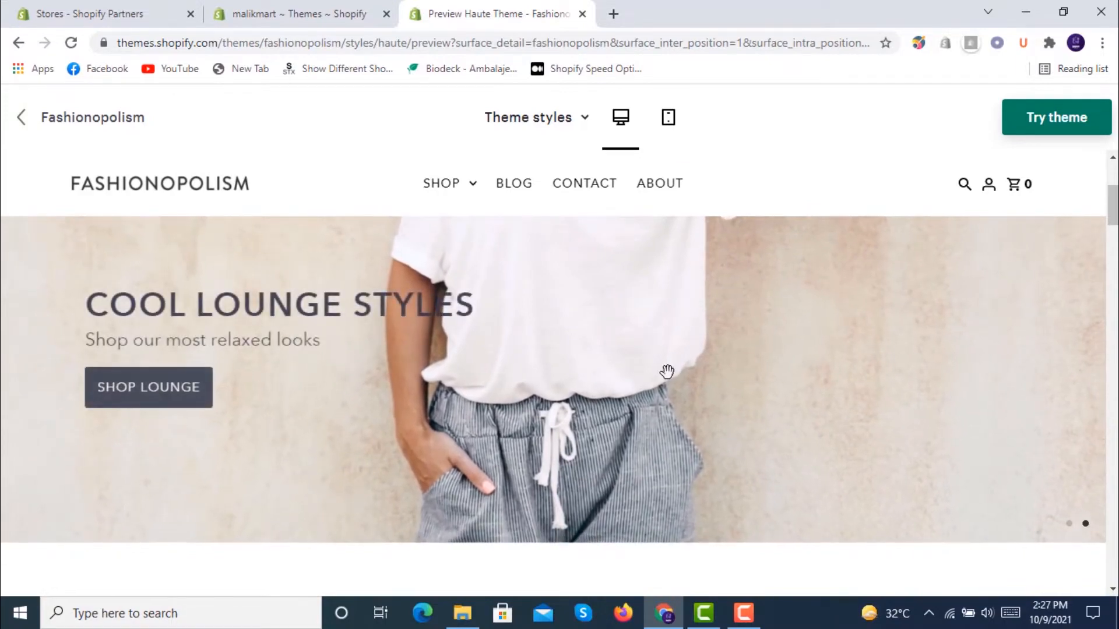
scroll(649, 338, down, 5)
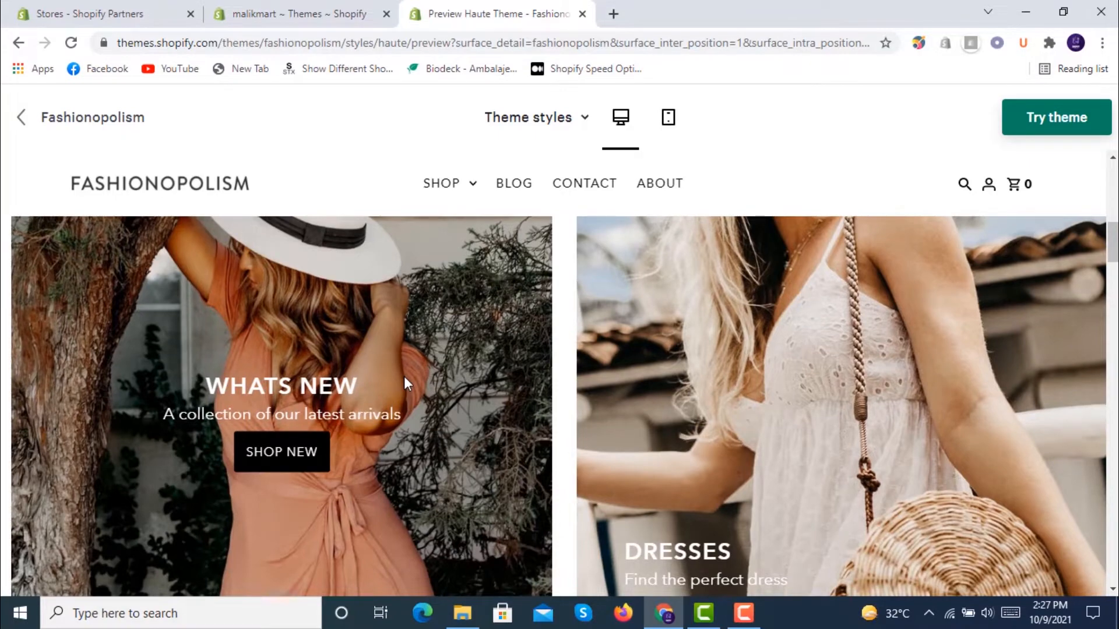
scroll(406, 384, down, 4)
scroll(519, 355, down, 7)
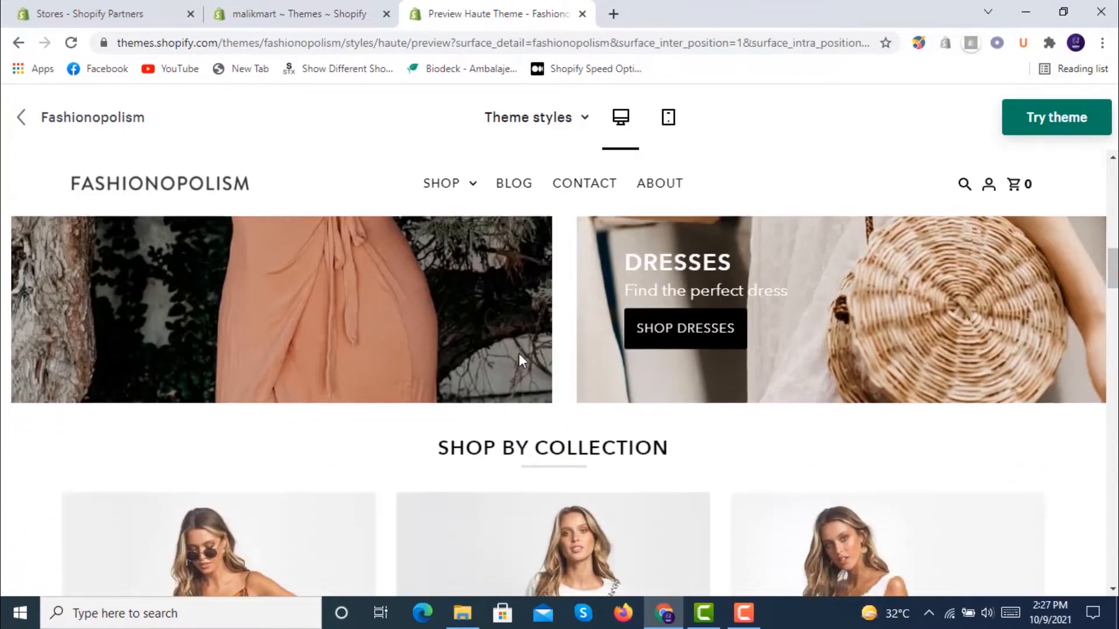
scroll(520, 361, down, 7)
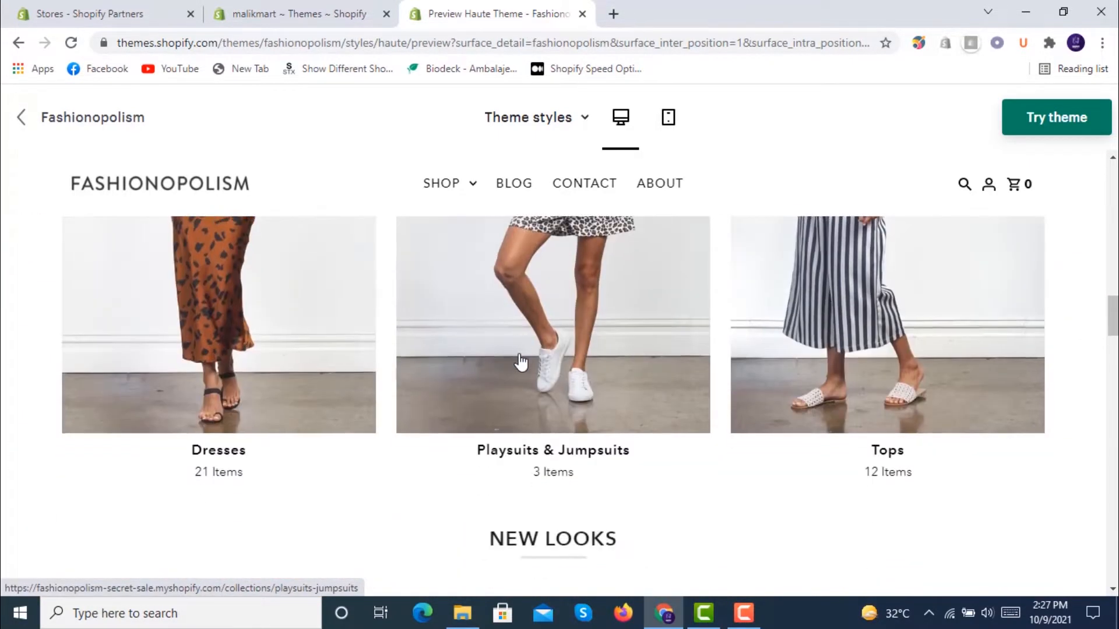
scroll(520, 362, down, 10)
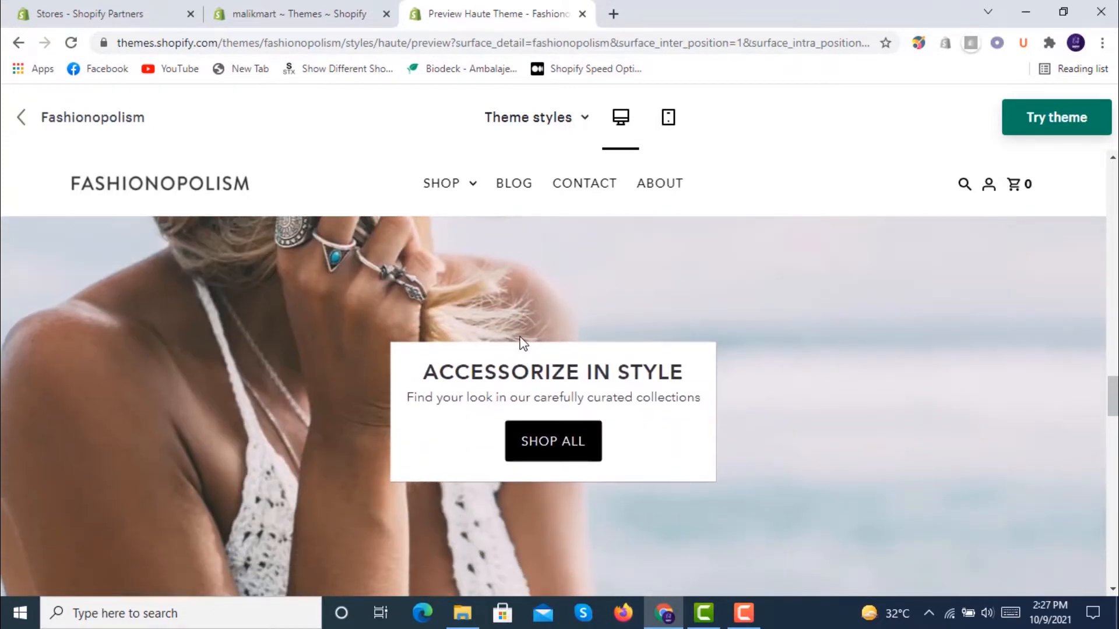
scroll(522, 343, down, 5)
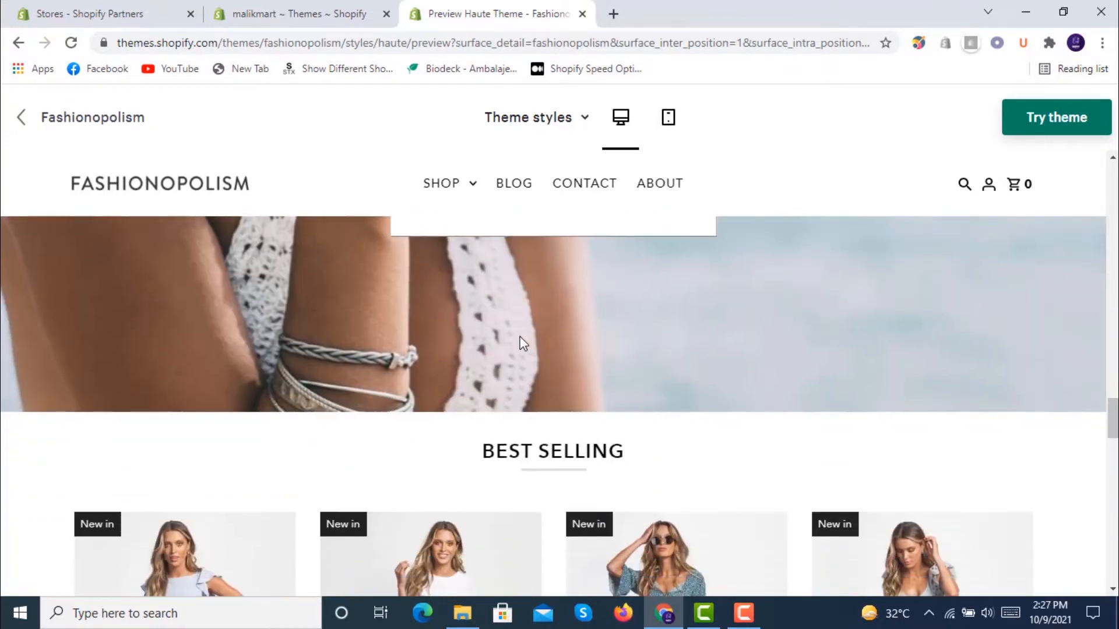
scroll(523, 342, down, 5)
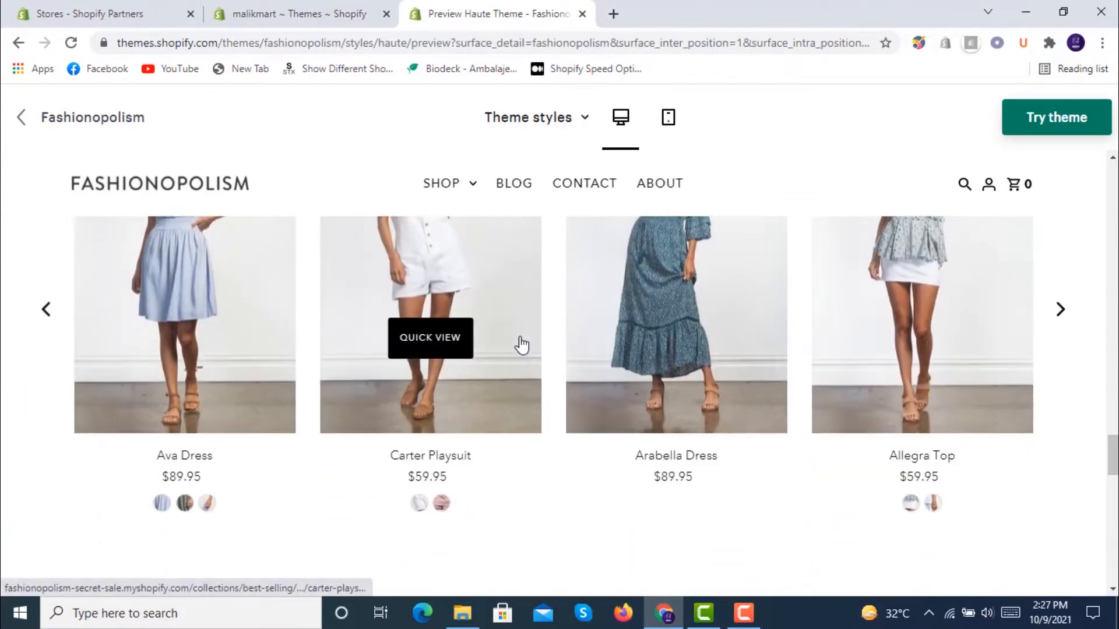
scroll(522, 343, down, 5)
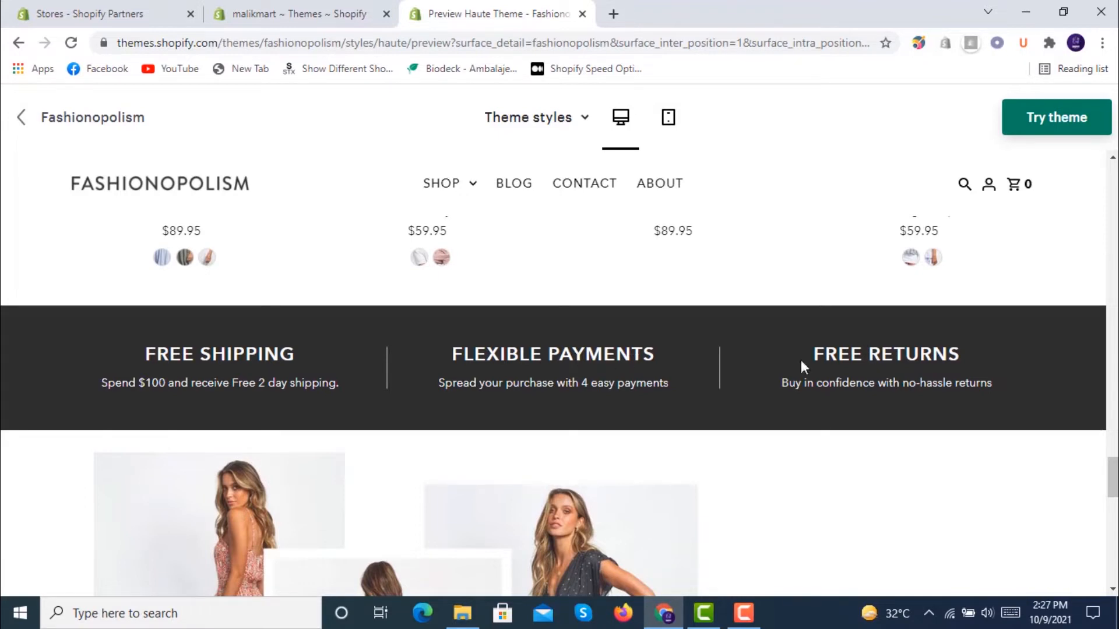
scroll(545, 364, down, 4)
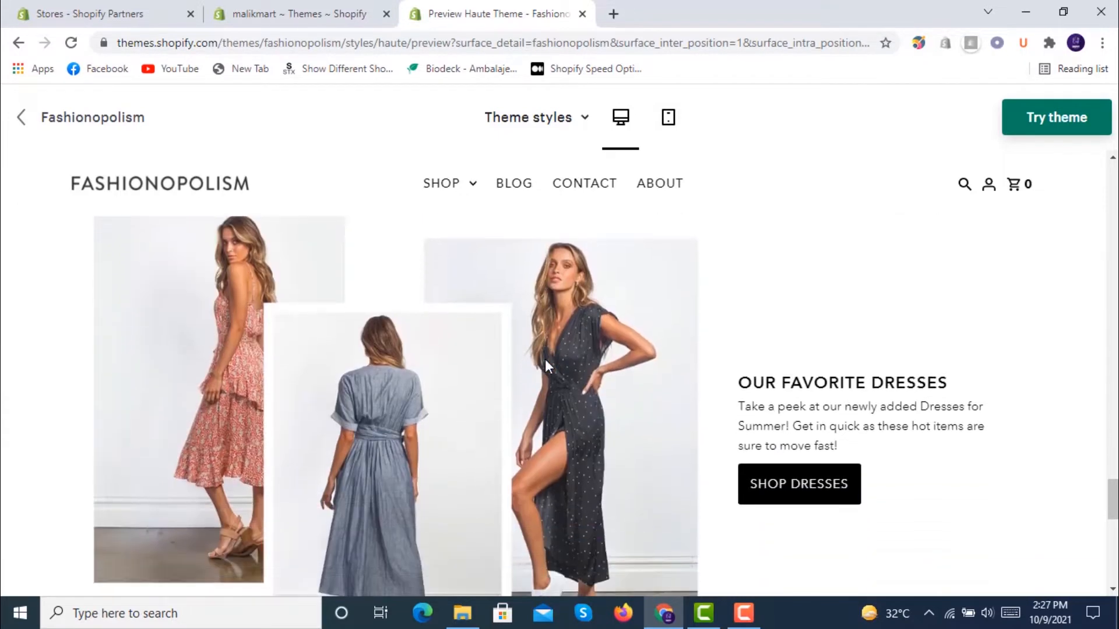
scroll(544, 359, down, 3)
scroll(545, 359, up, 4)
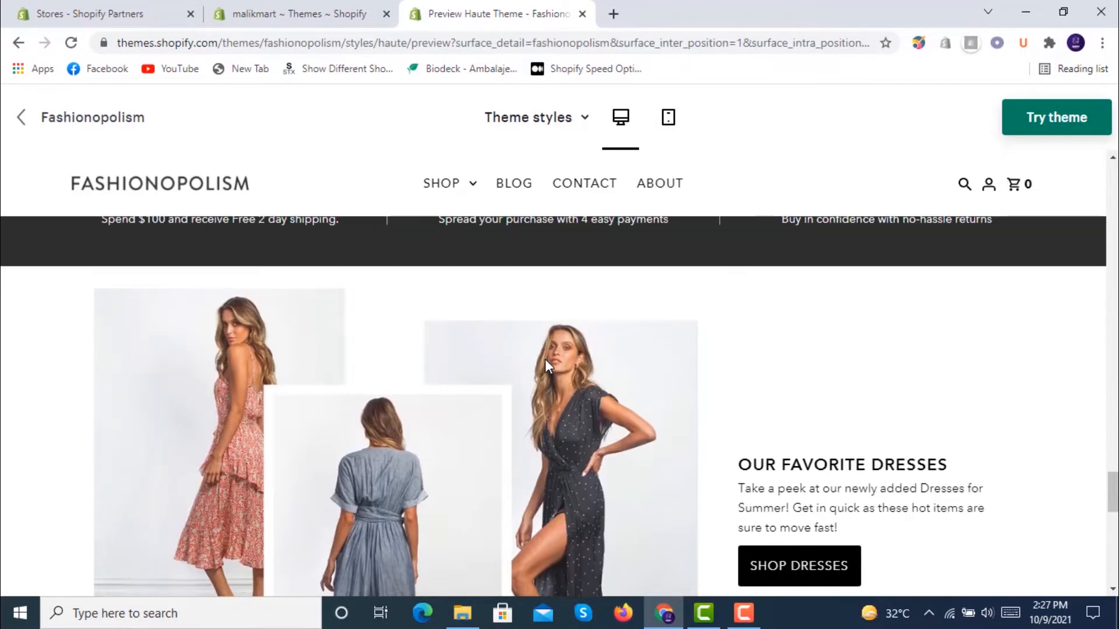
scroll(544, 359, down, 4)
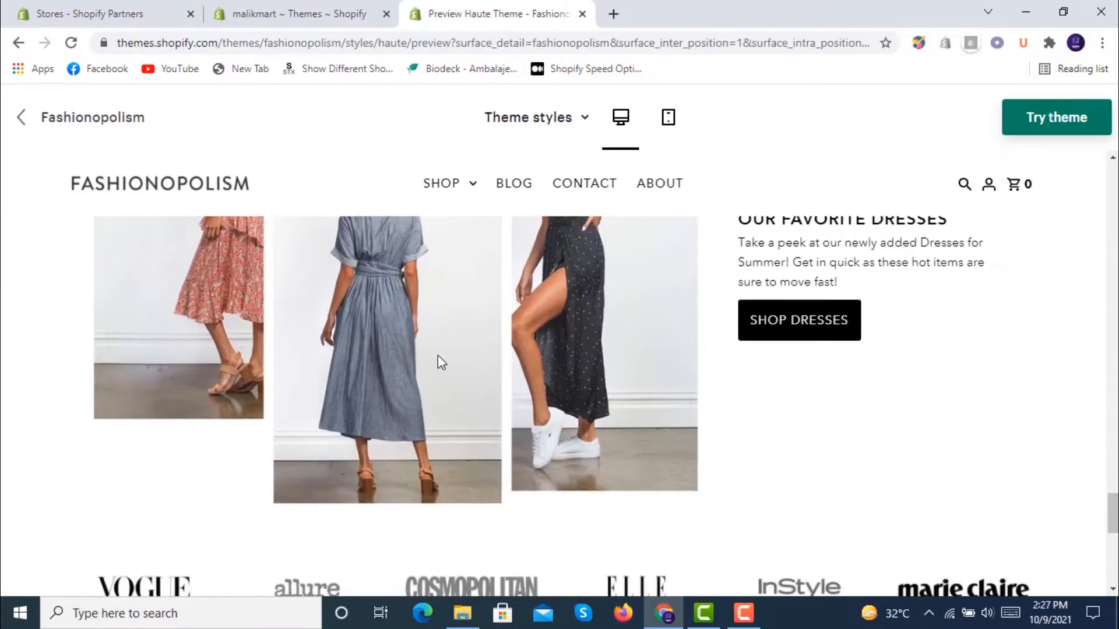
scroll(590, 352, down, 4)
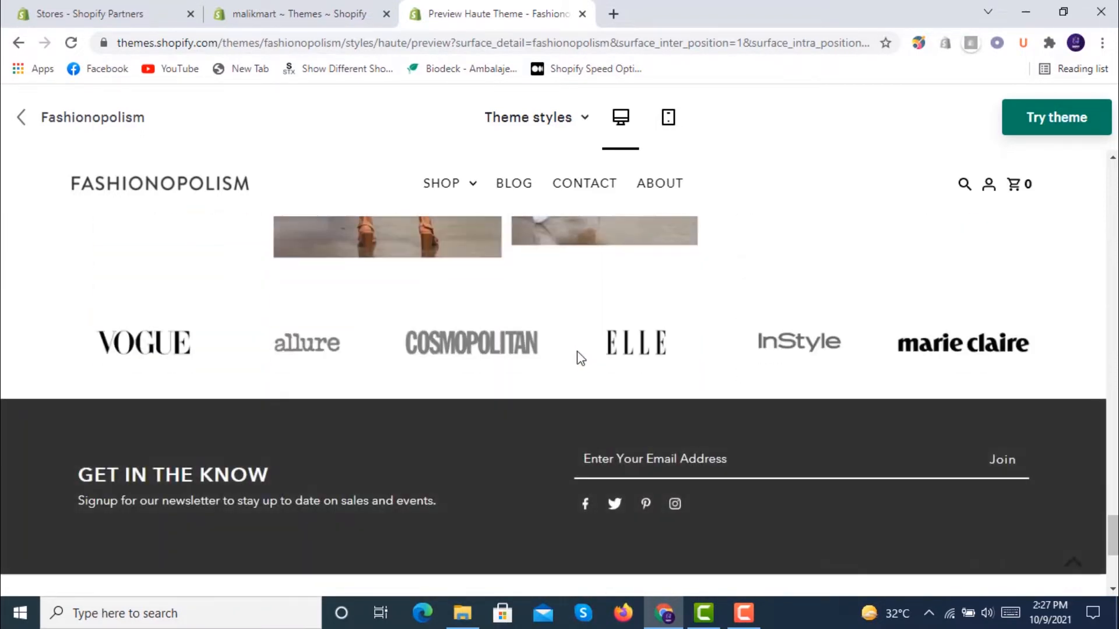
scroll(577, 352, down, 5)
scroll(577, 352, up, 4)
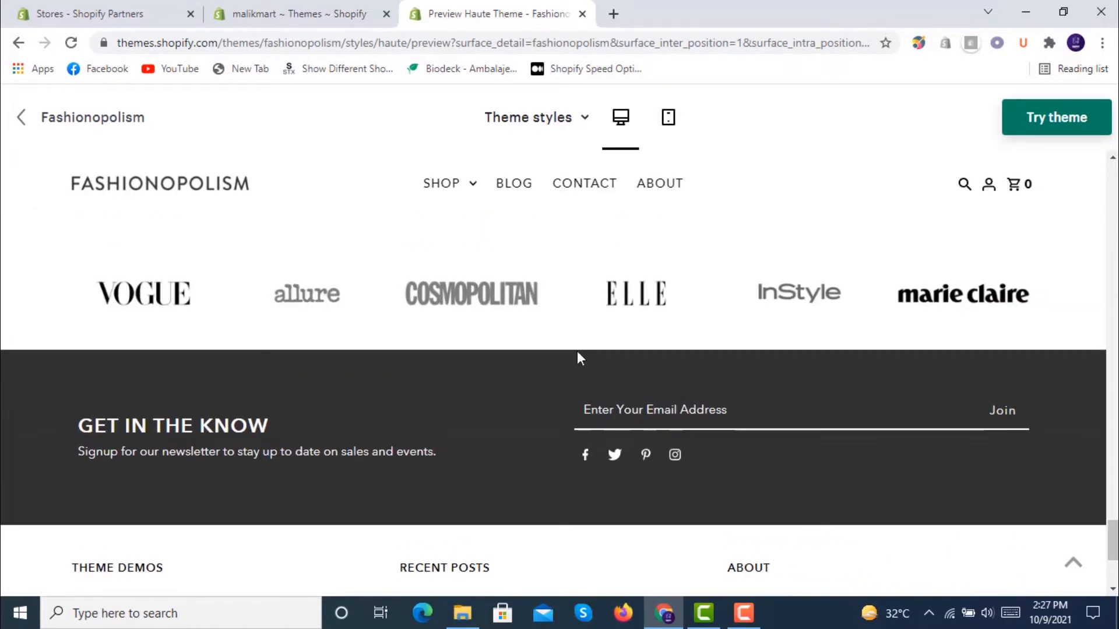
scroll(510, 390, down, 4)
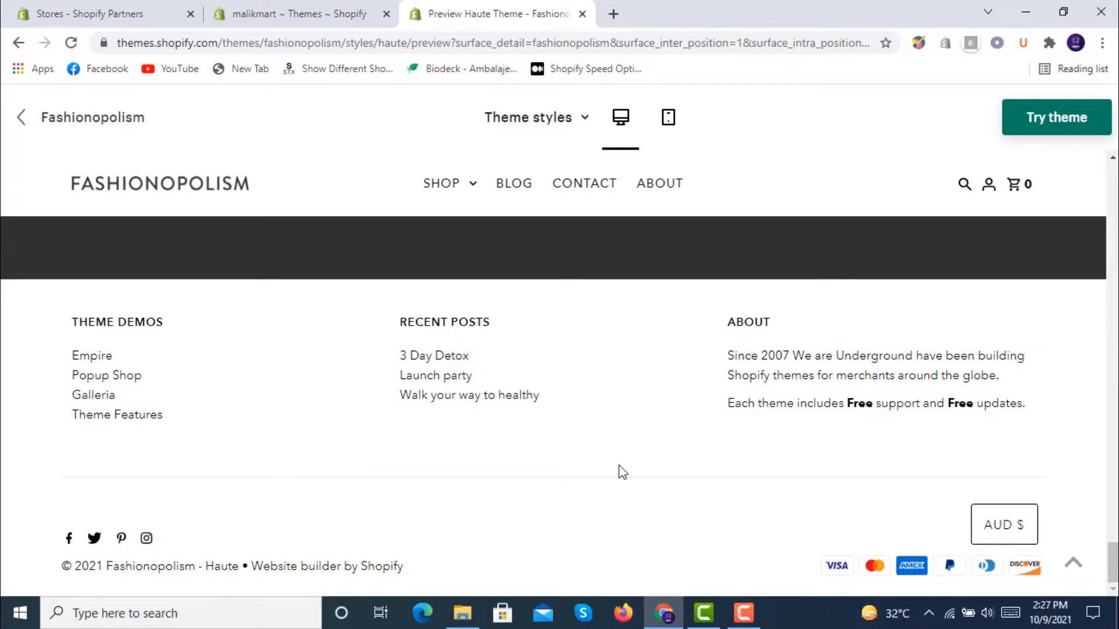
scroll(621, 472, up, 15)
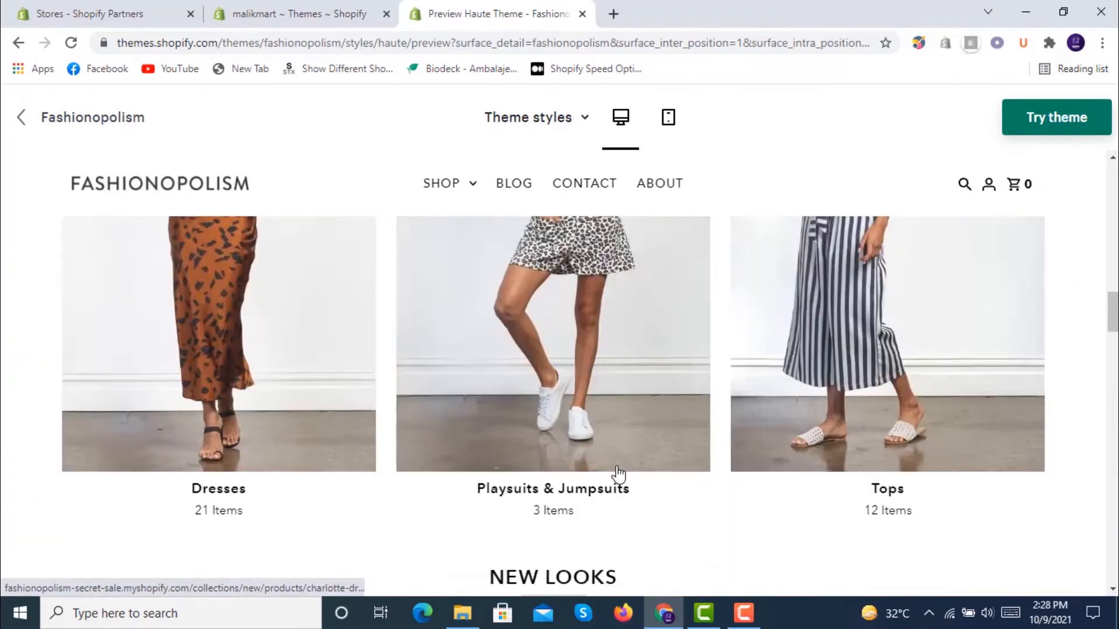
scroll(618, 469, up, 8)
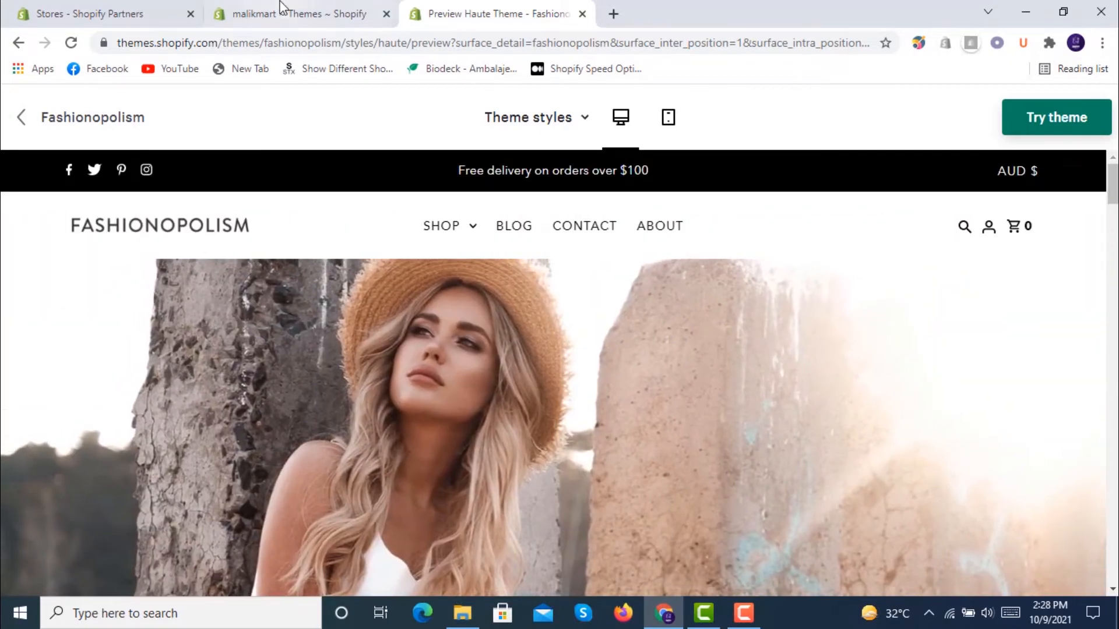
Switch to the malikmart themes page, look over the theme library, and open the store's live storefront in a new browser tab
click(307, 11)
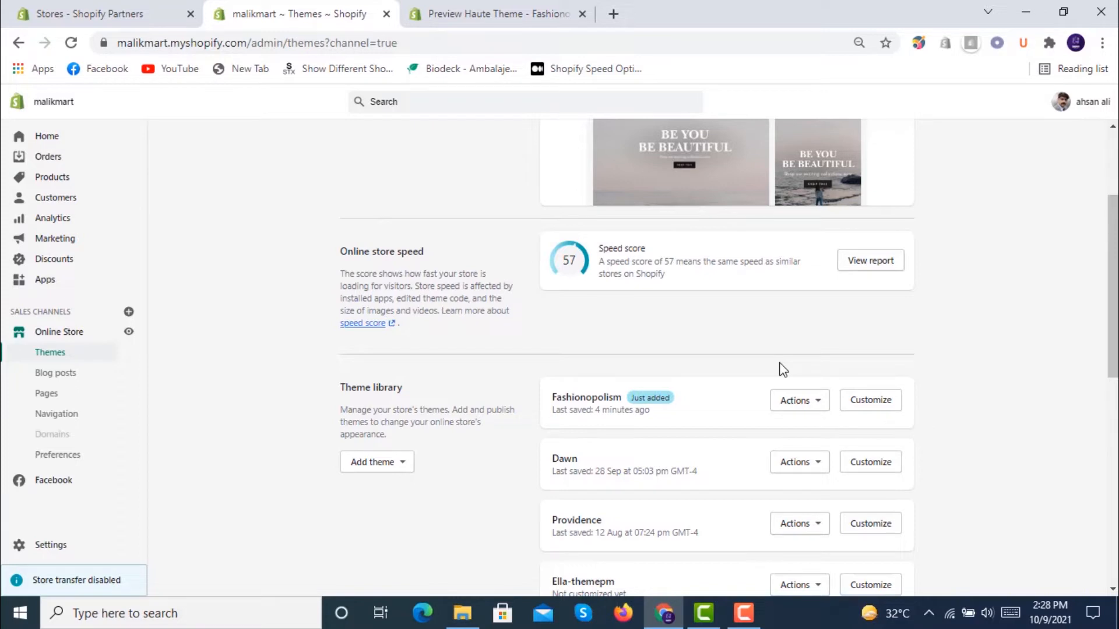
scroll(780, 369, up, 3)
scroll(780, 368, down, 5)
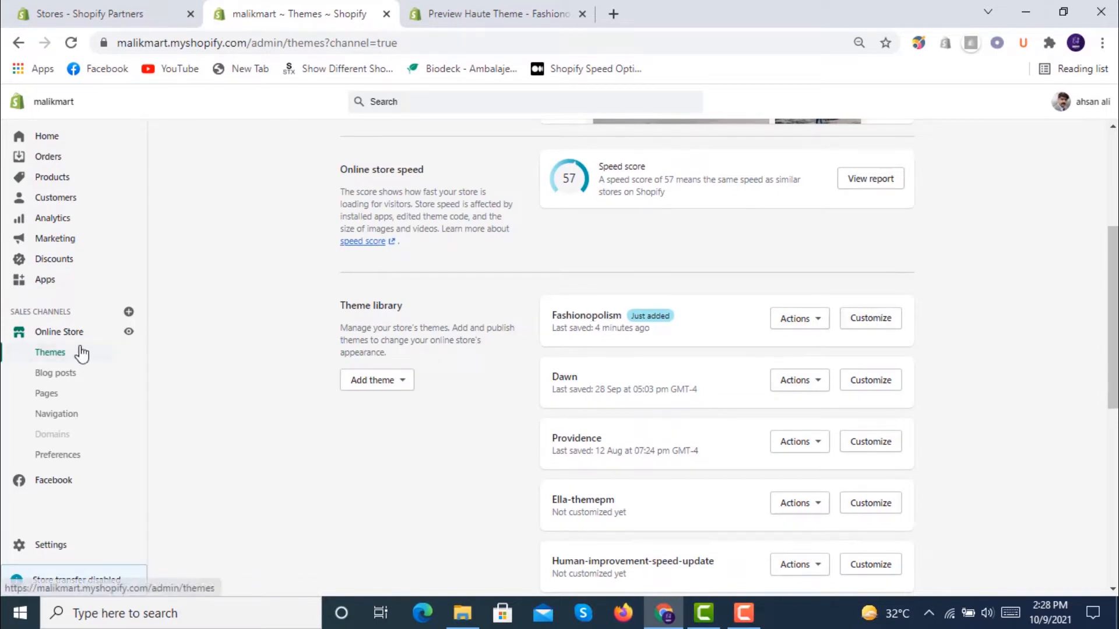
right_click(130, 334)
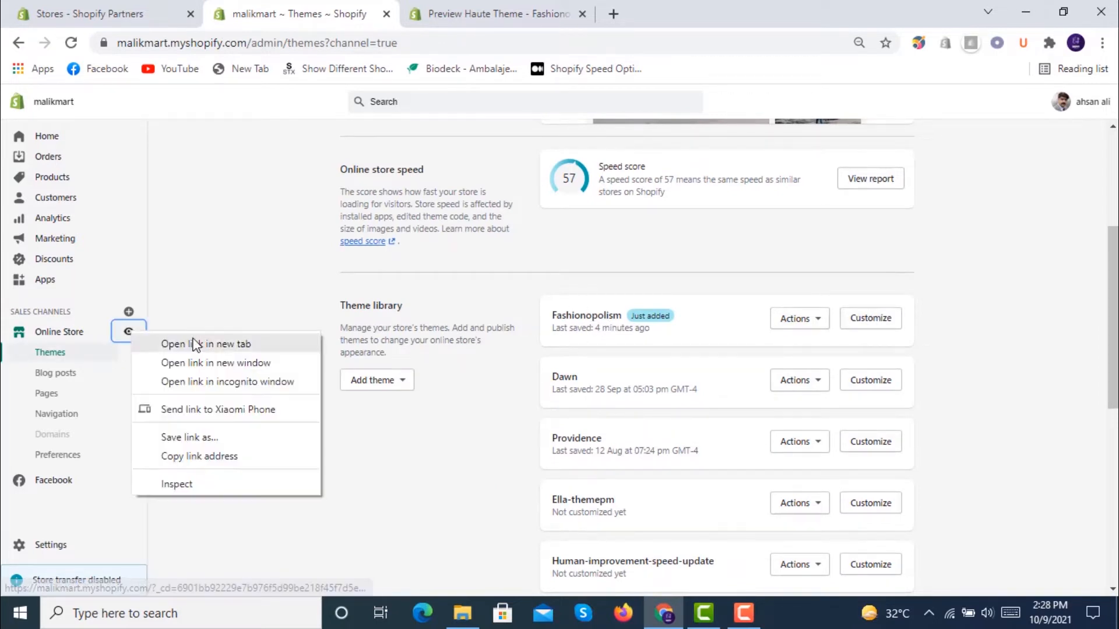
click(195, 344)
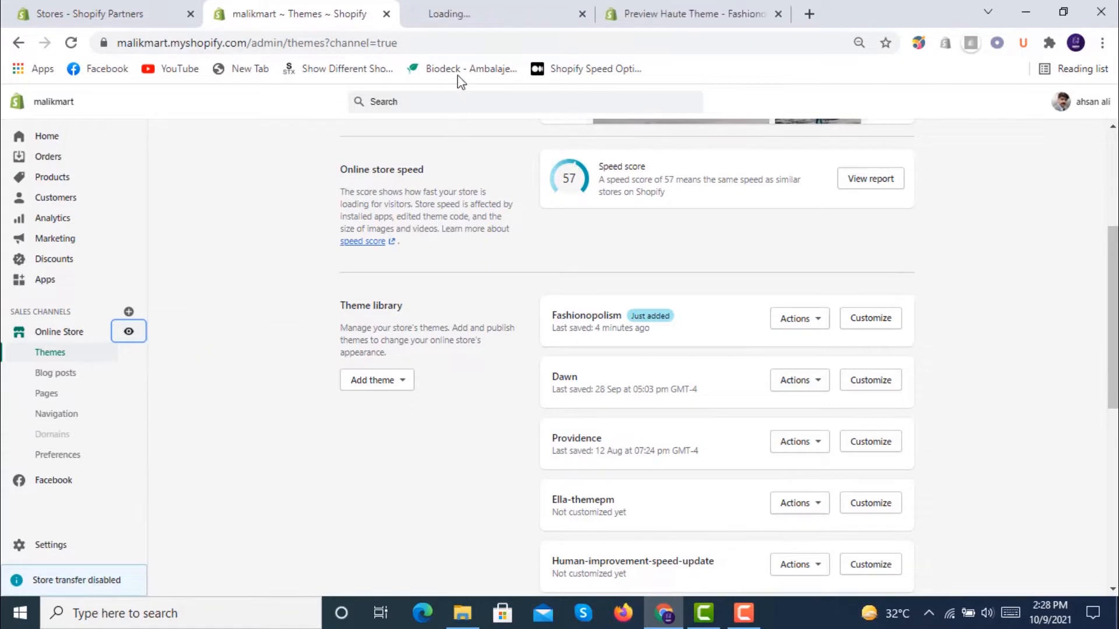
click(489, 12)
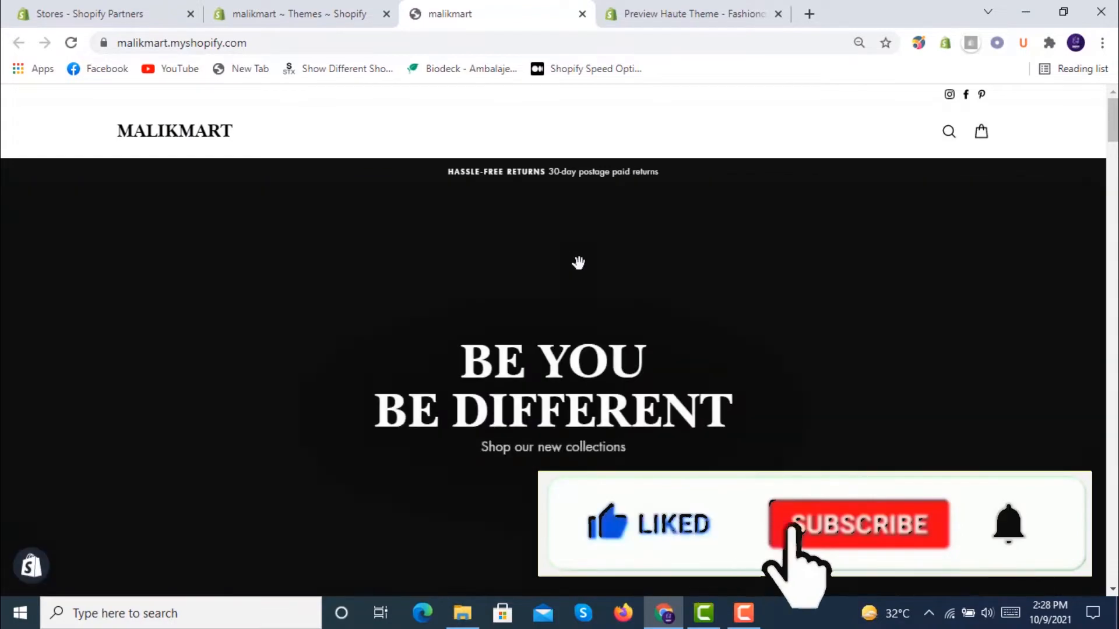
Look through the malikmart storefront's home page down to the footer and close its tab
scroll(578, 263, down, 20)
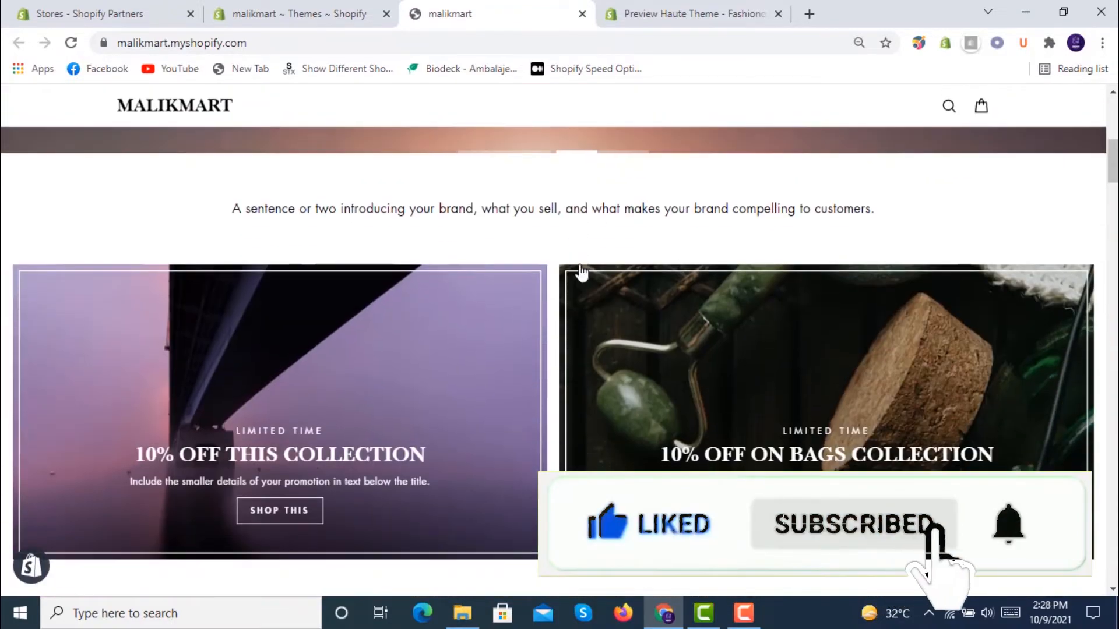
scroll(581, 270, down, 20)
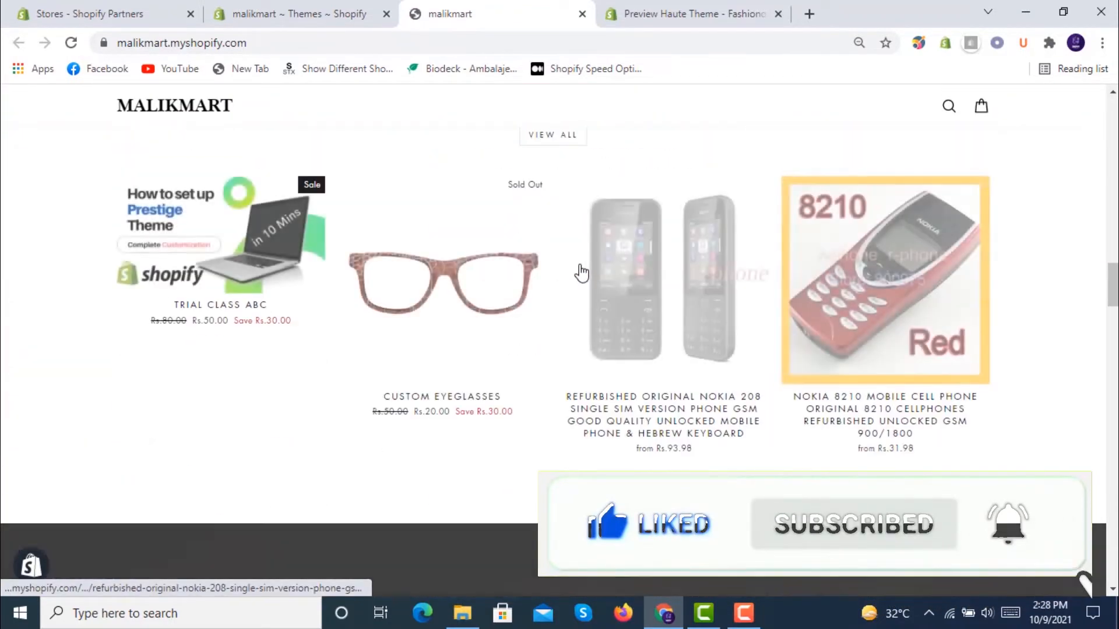
scroll(579, 264, down, 10)
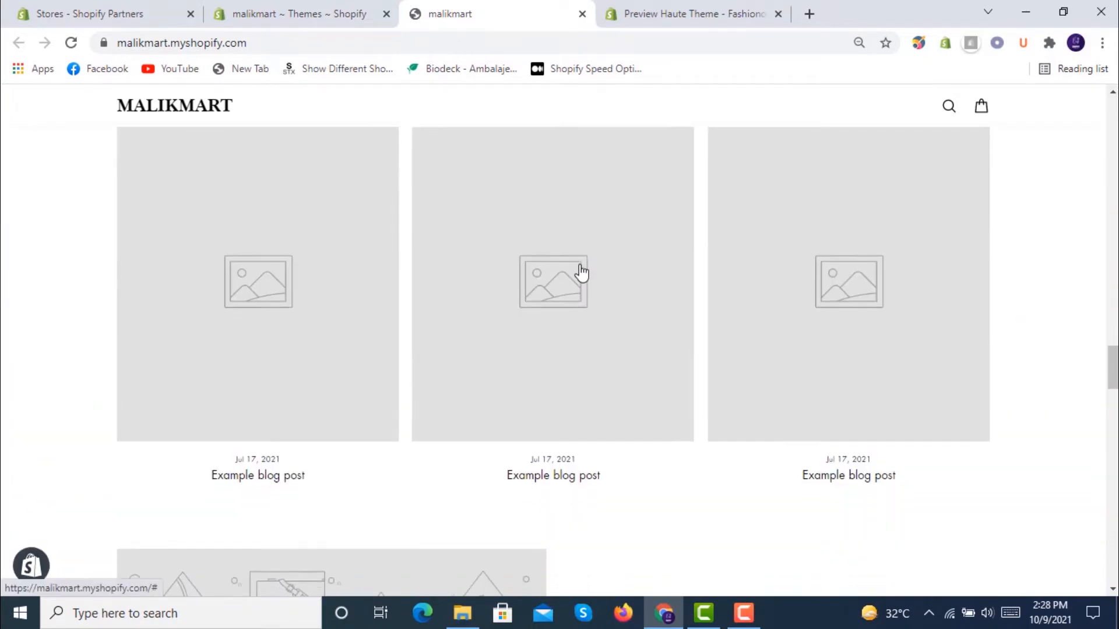
scroll(580, 268, down, 10)
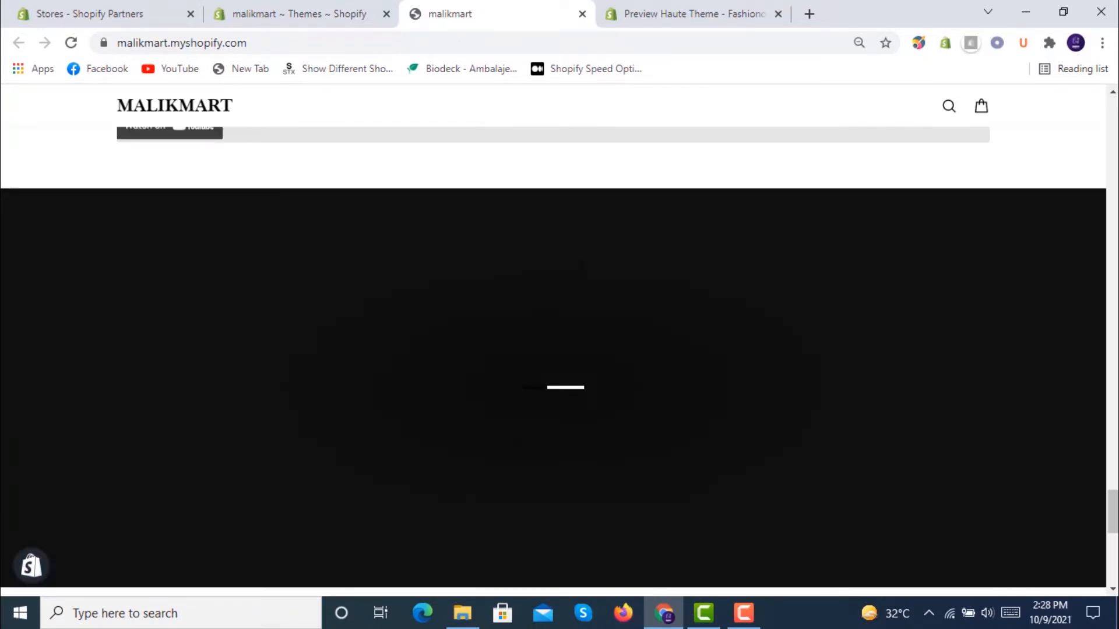
scroll(580, 271, down, 5)
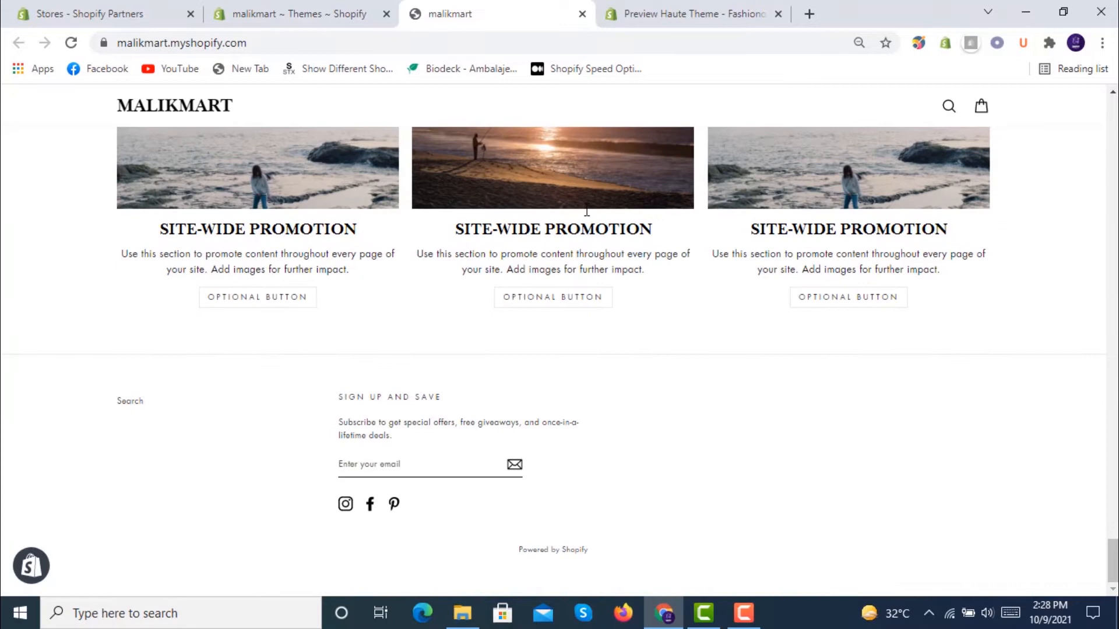
click(582, 13)
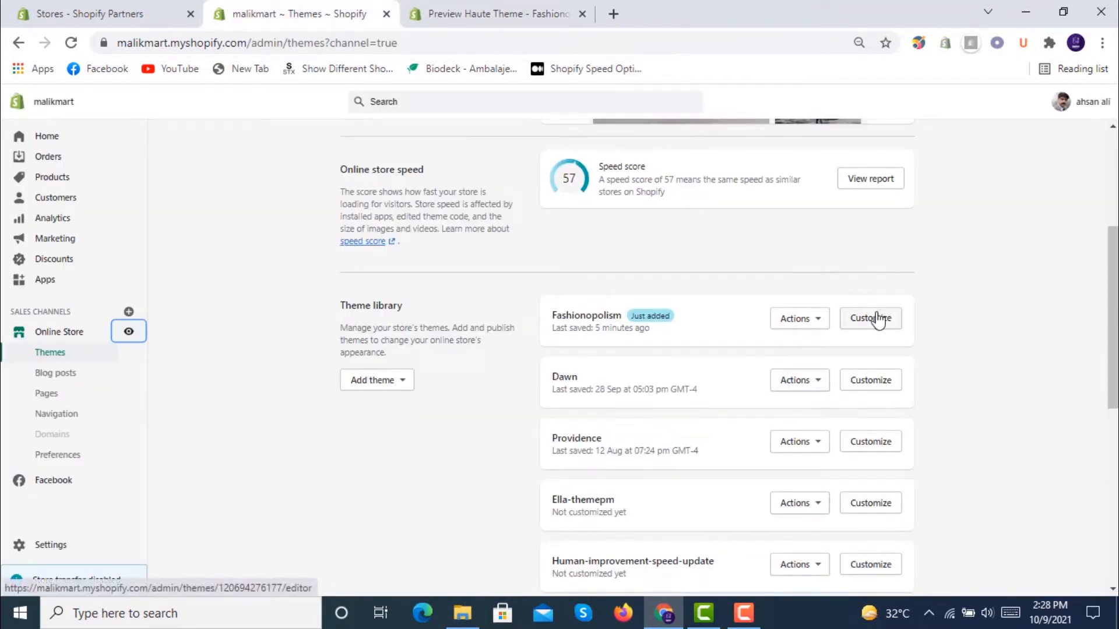
Check the available ways of adding a theme to the store's theme library without choosing one
click(411, 381)
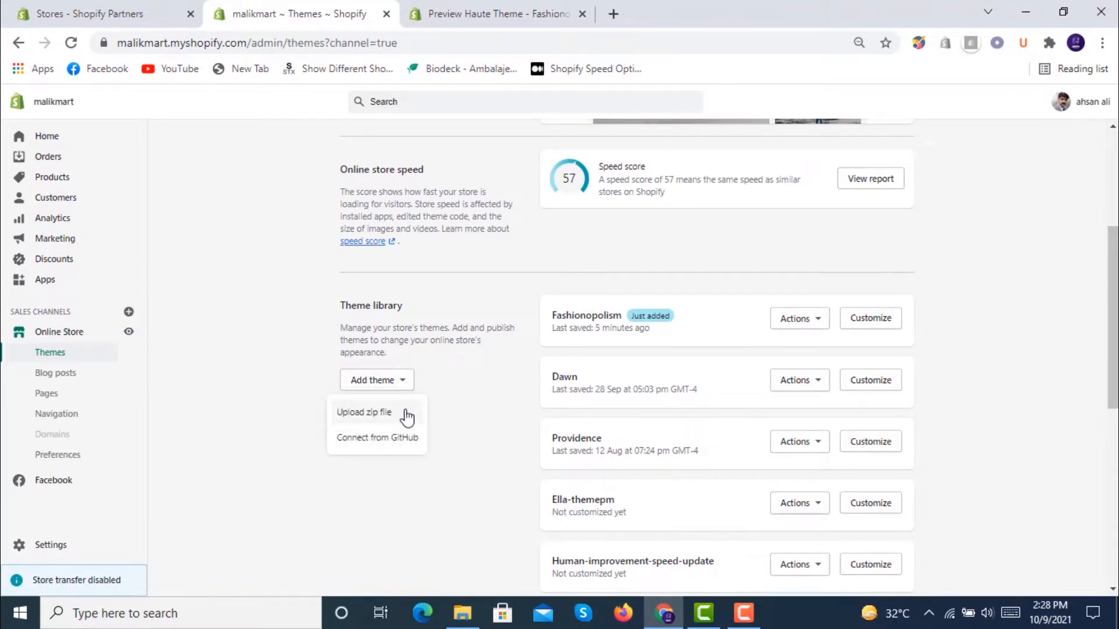
click(488, 378)
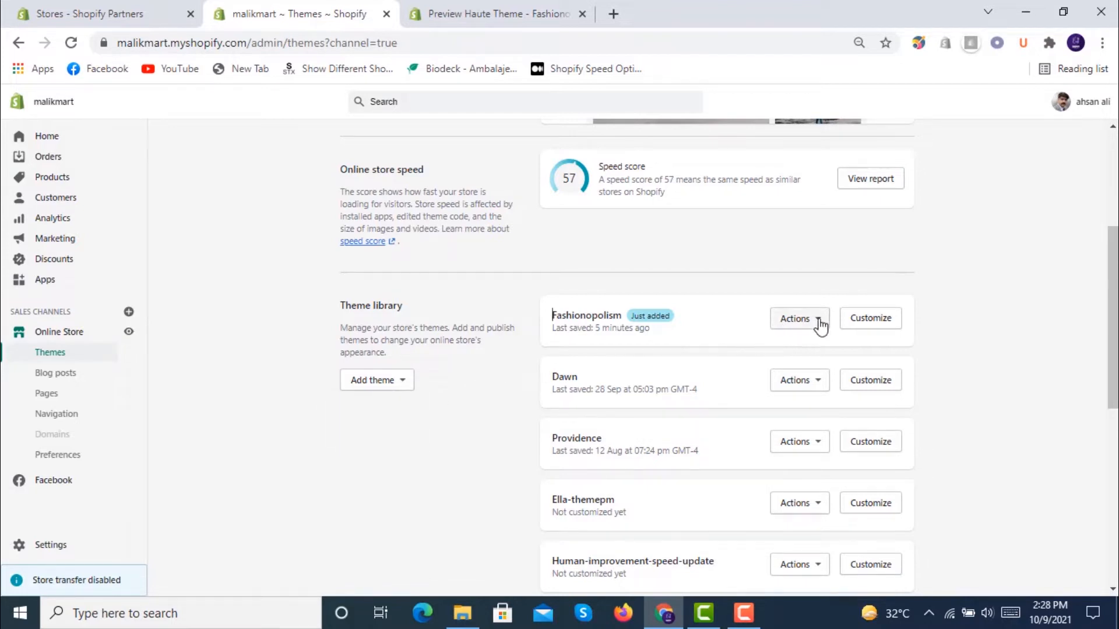
Open the Fashionopolism theme from the theme library for customizing and look through its home page preview down to the footer
scroll(815, 314, up, 4)
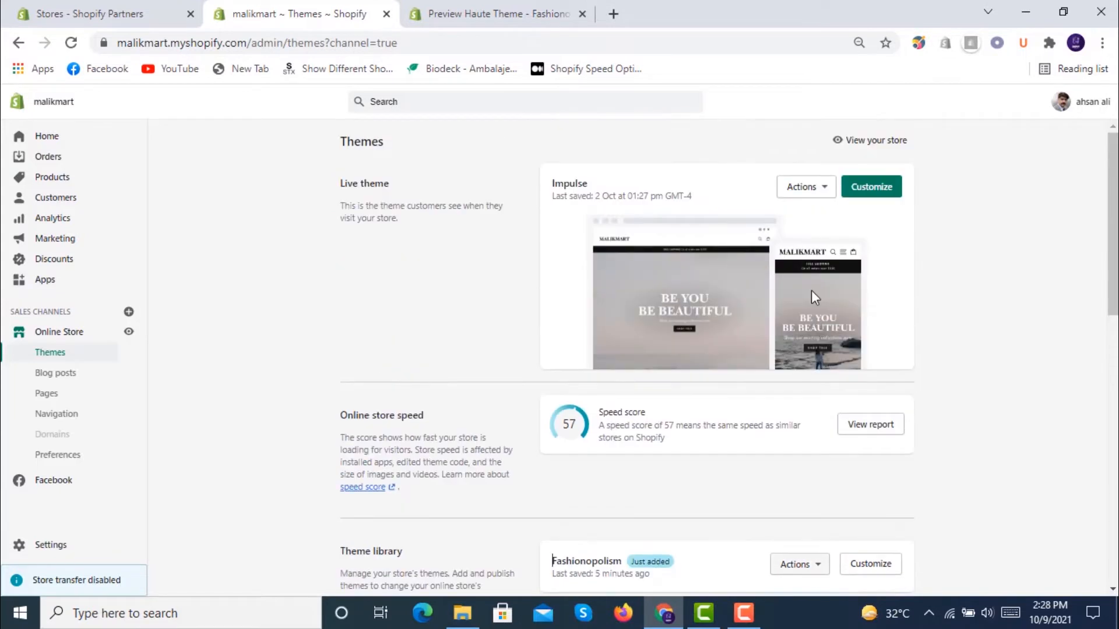
scroll(793, 286, down, 4)
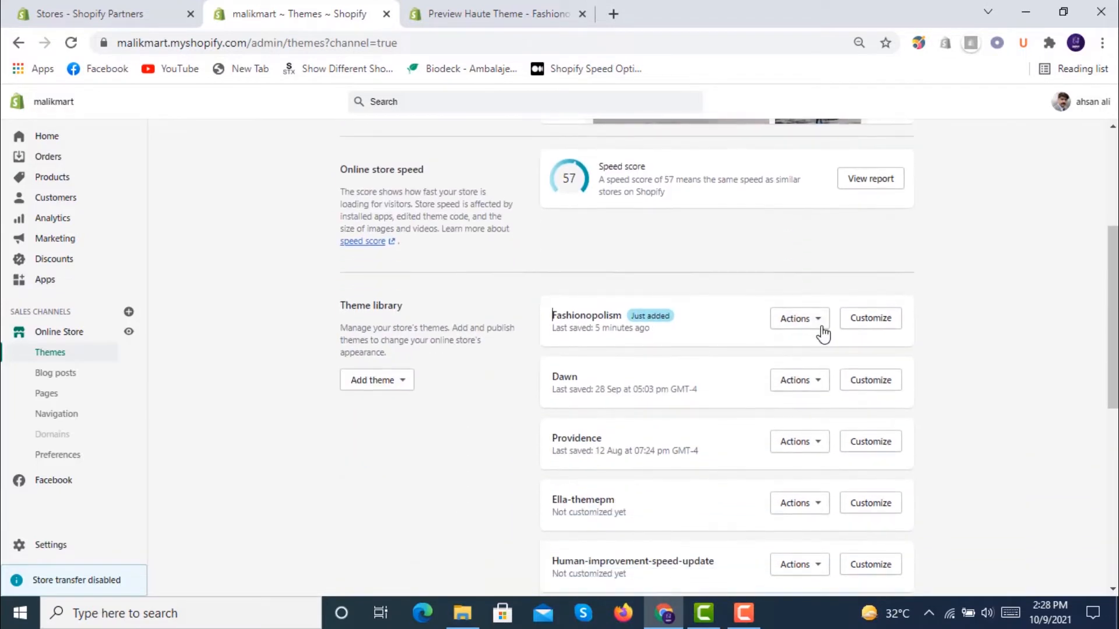
click(863, 324)
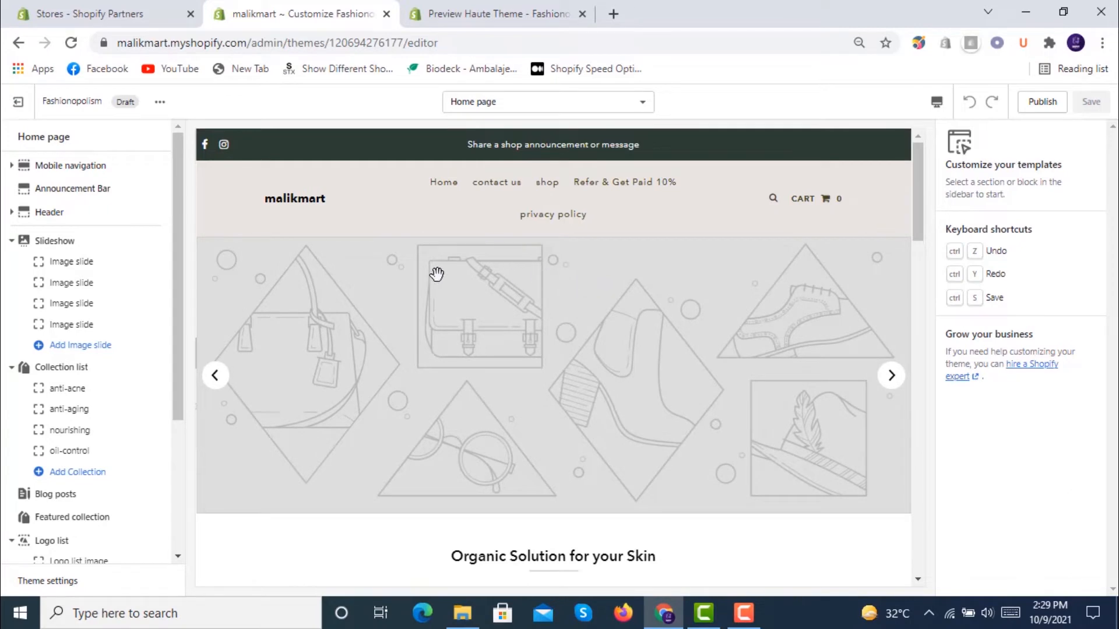
scroll(522, 260, down, 15)
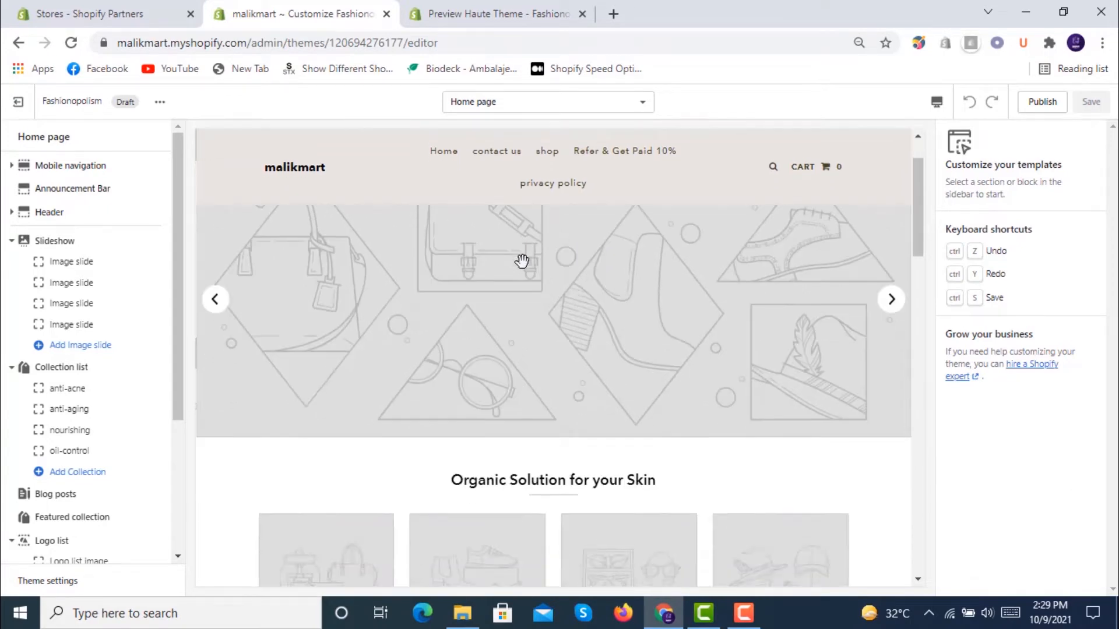
scroll(523, 265, down, 12)
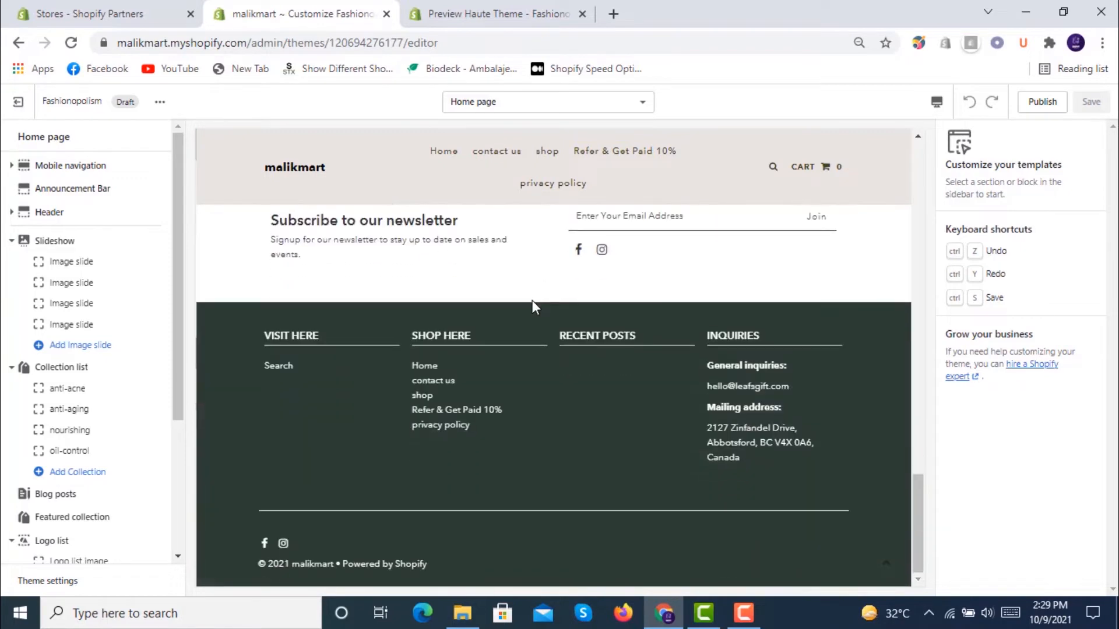
scroll(532, 299, up, 20)
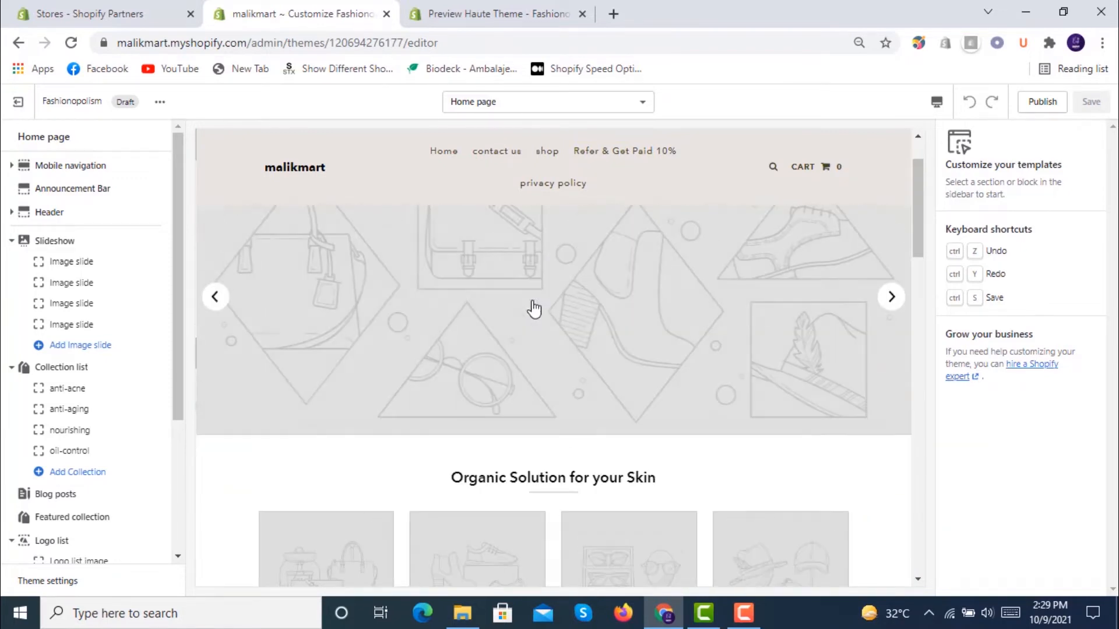
Enlarge the browser's page zoom by one level for the theme editor
click(1102, 42)
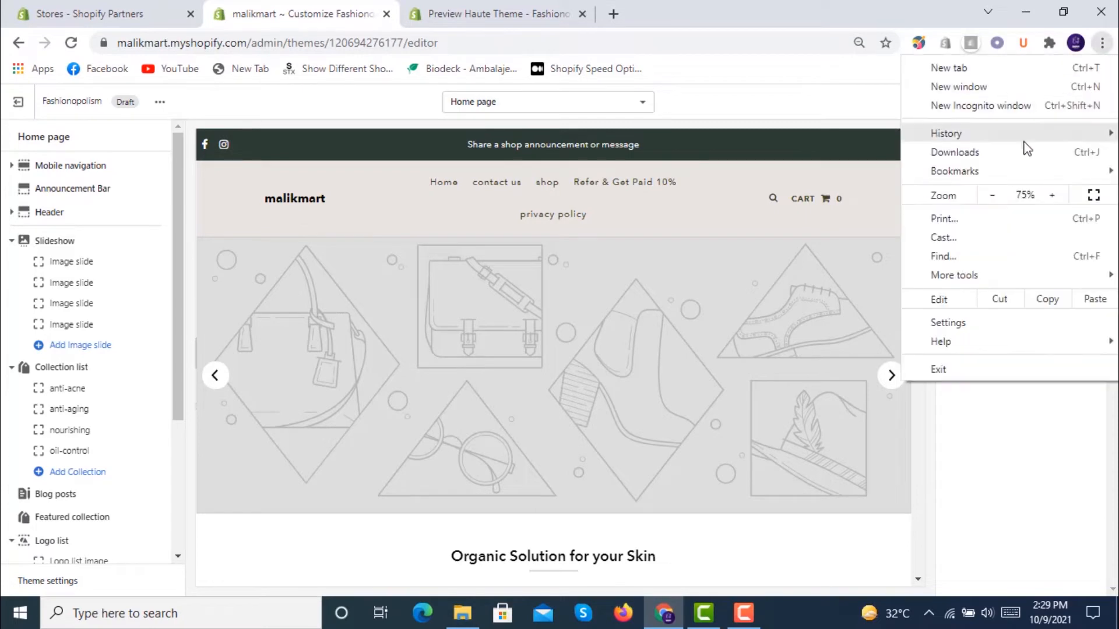
click(1052, 196)
click(707, 120)
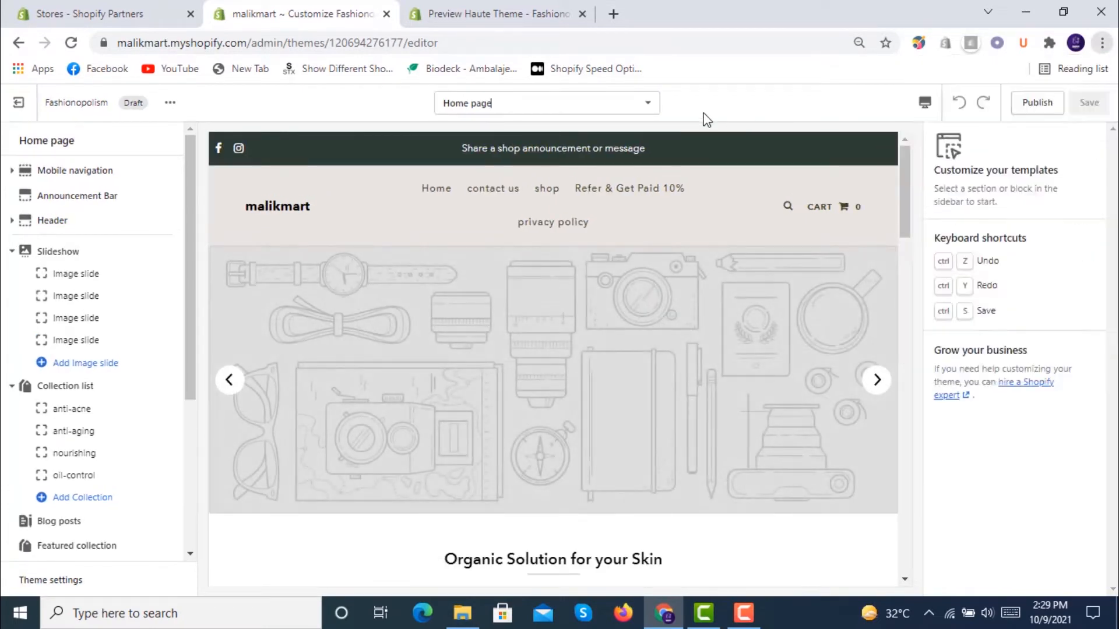
Try Bag as the cart icon of the mobile navigation's Cart Link block and set it back to Cart
click(95, 174)
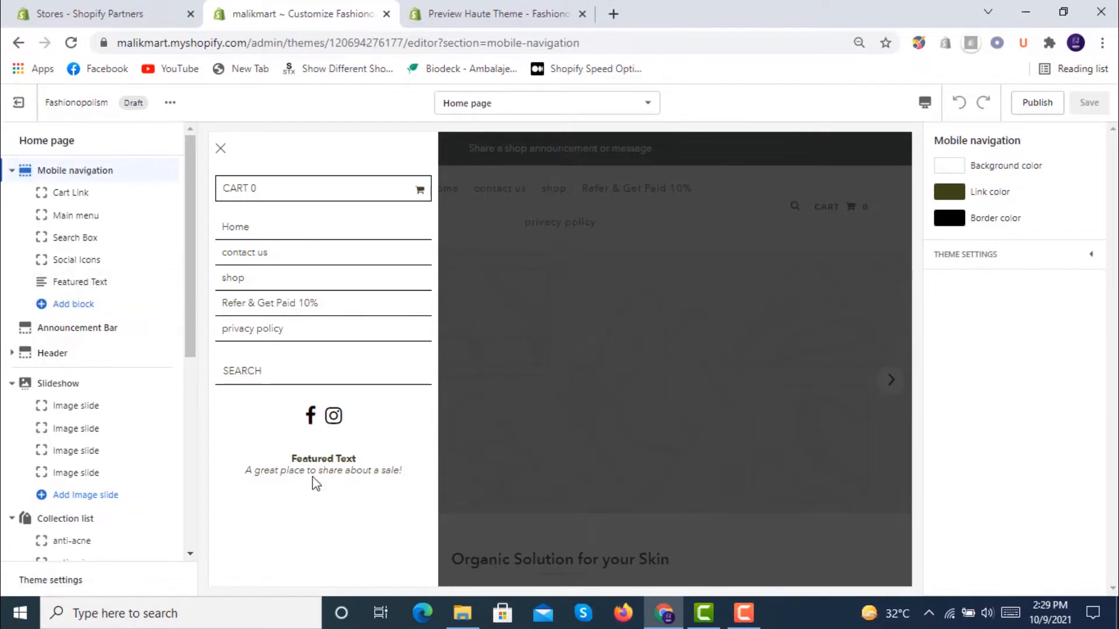
click(103, 197)
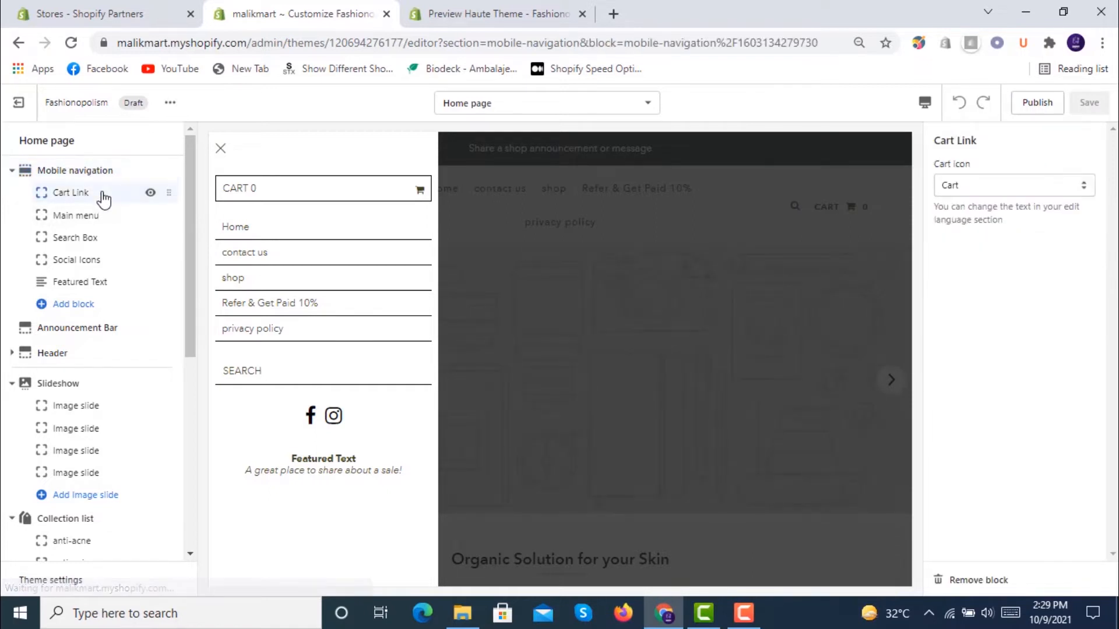
click(976, 198)
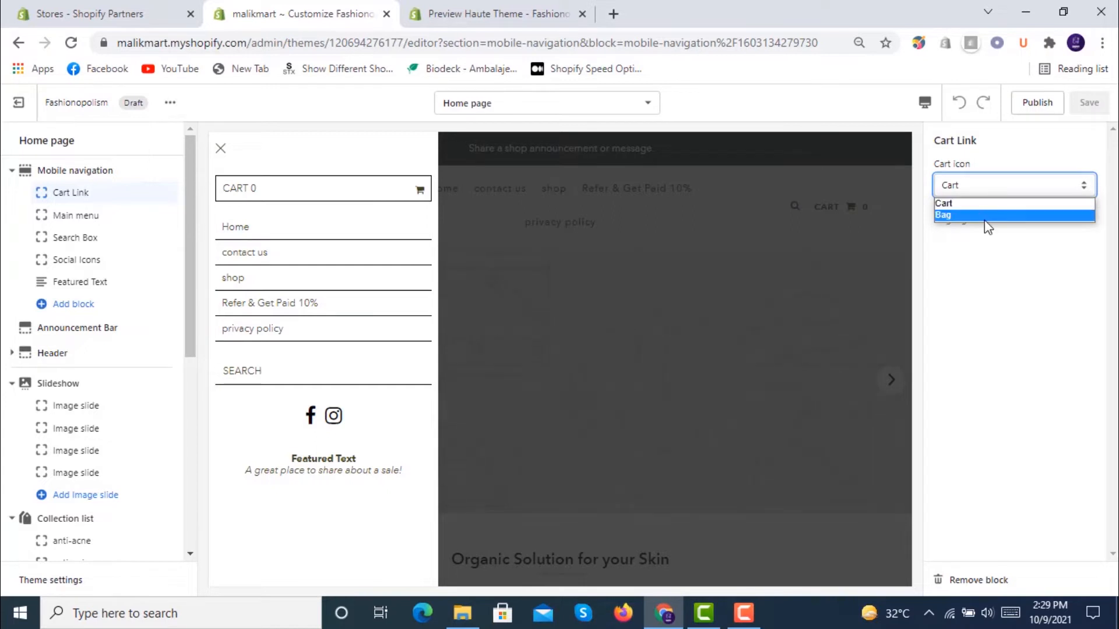
click(985, 216)
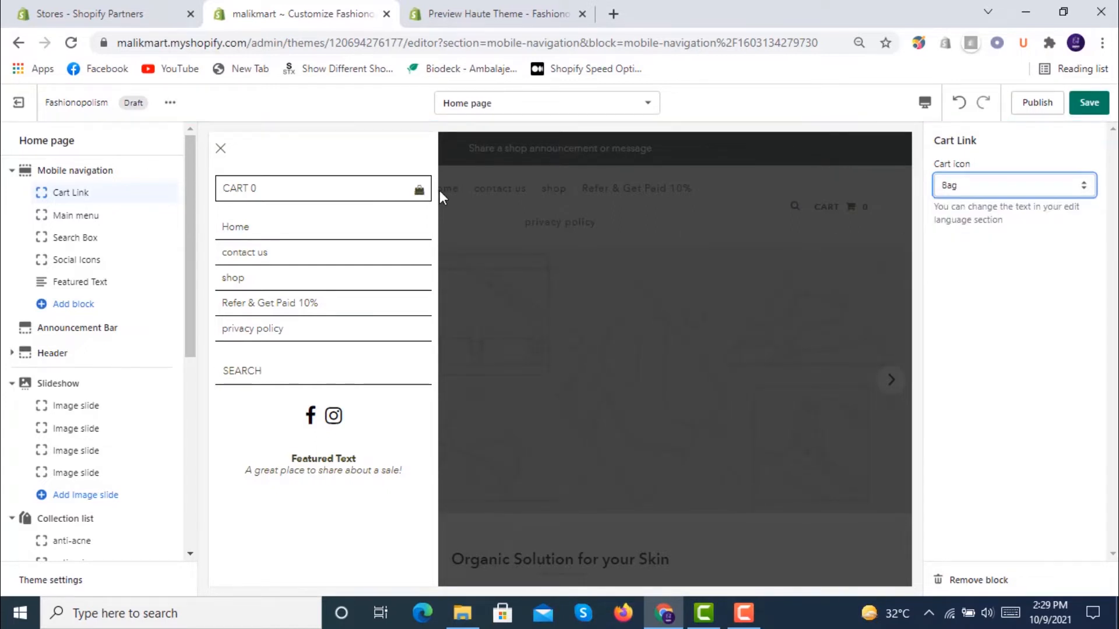
click(994, 191)
click(992, 201)
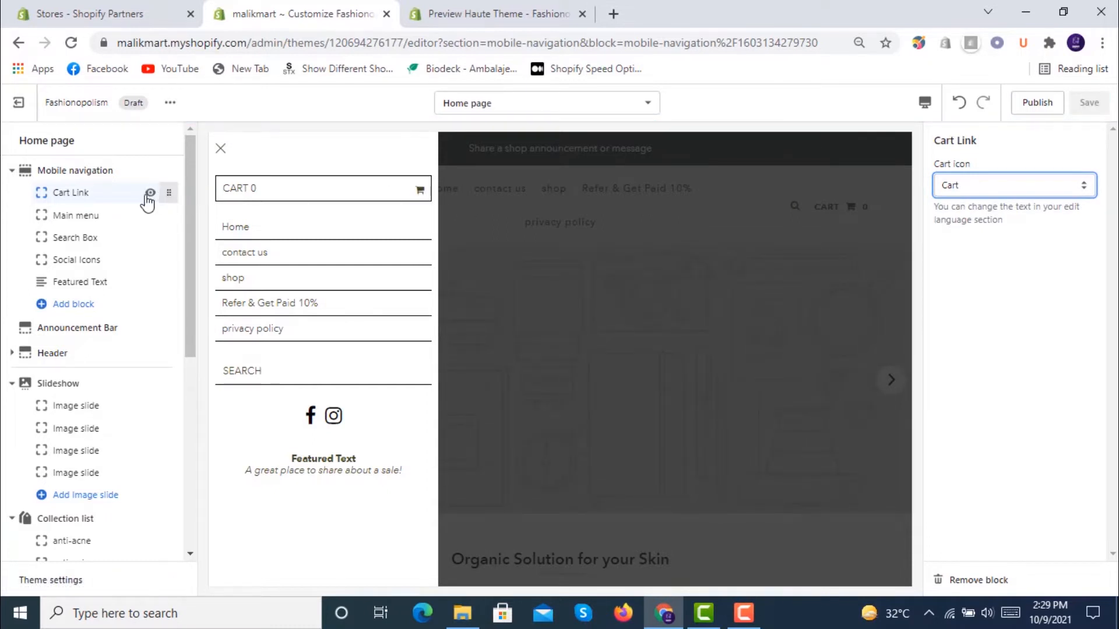
Examine the settings of the mobile navigation's Main menu, Search Box, Social Icons and Featured Text blocks, and collapse the section
click(102, 219)
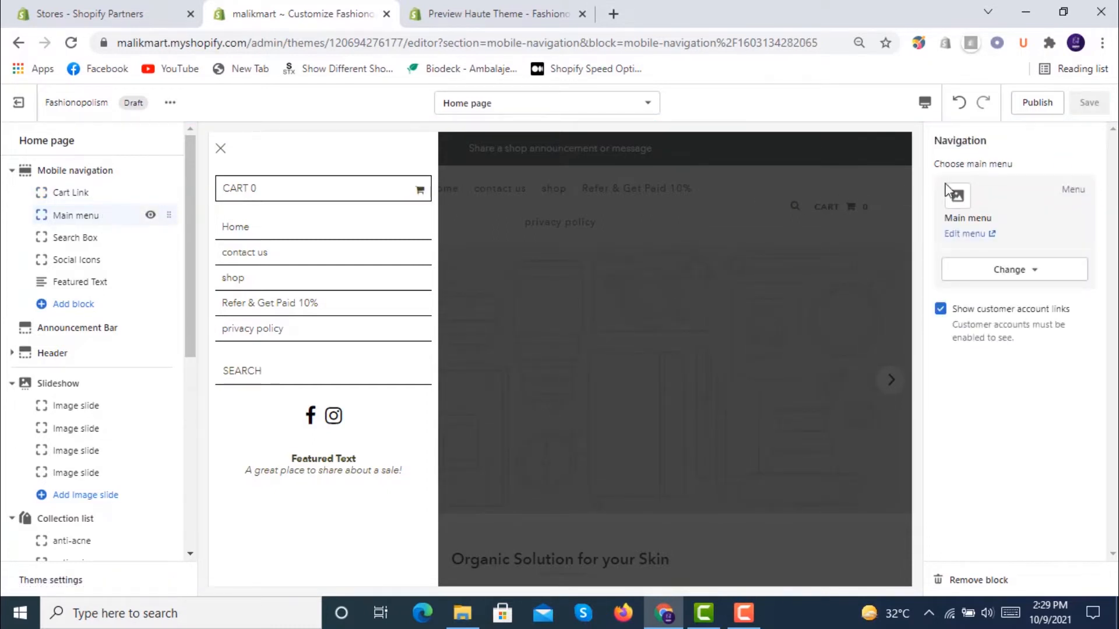
click(1011, 283)
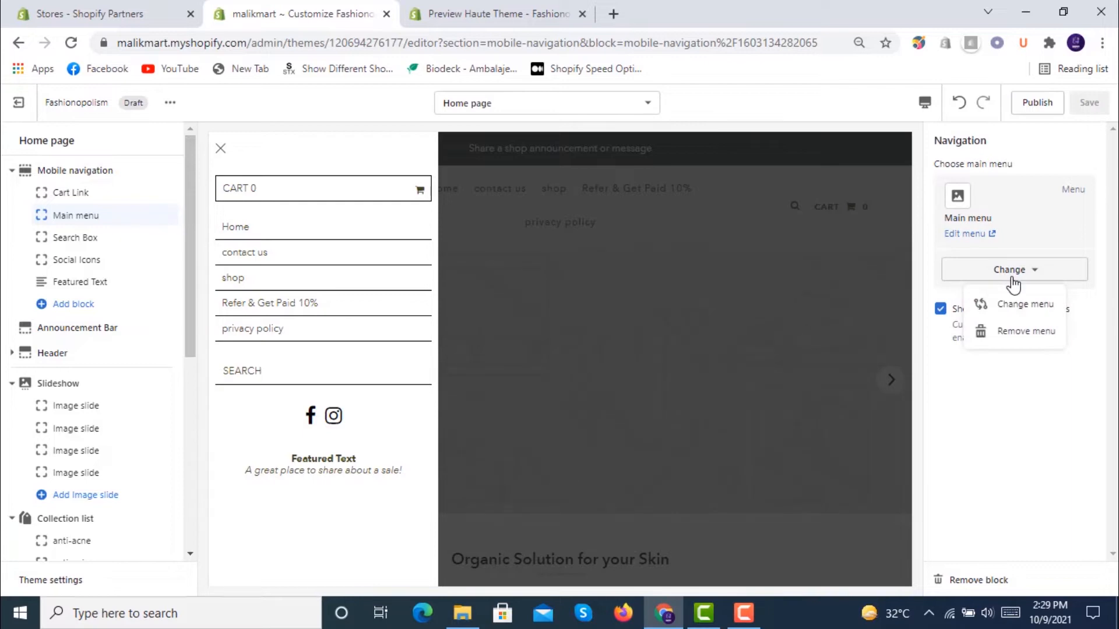
click(1013, 284)
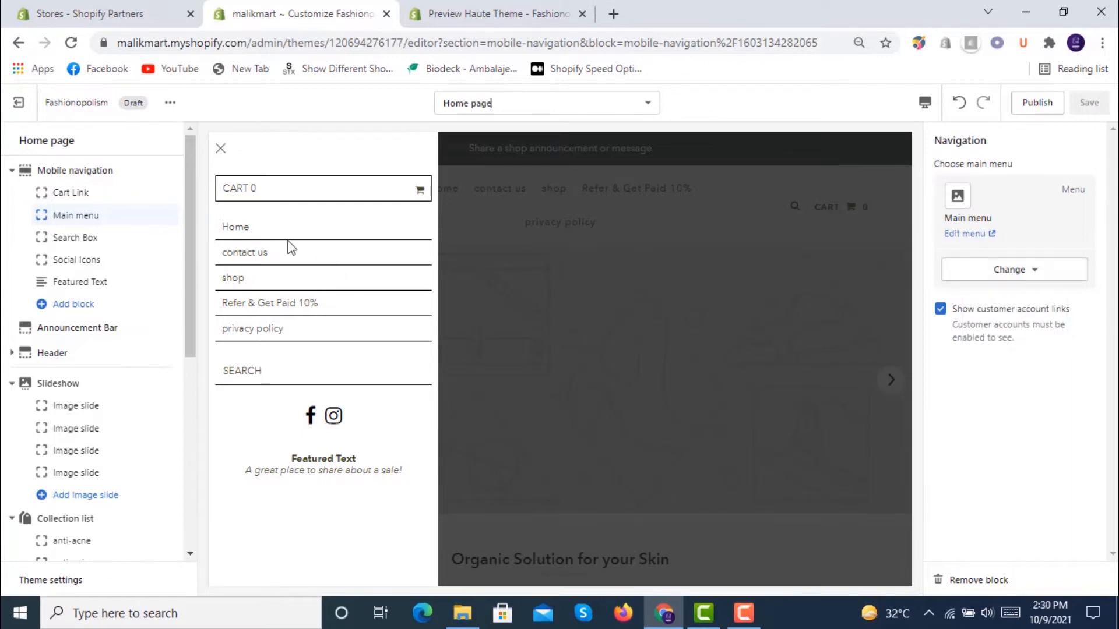
click(93, 238)
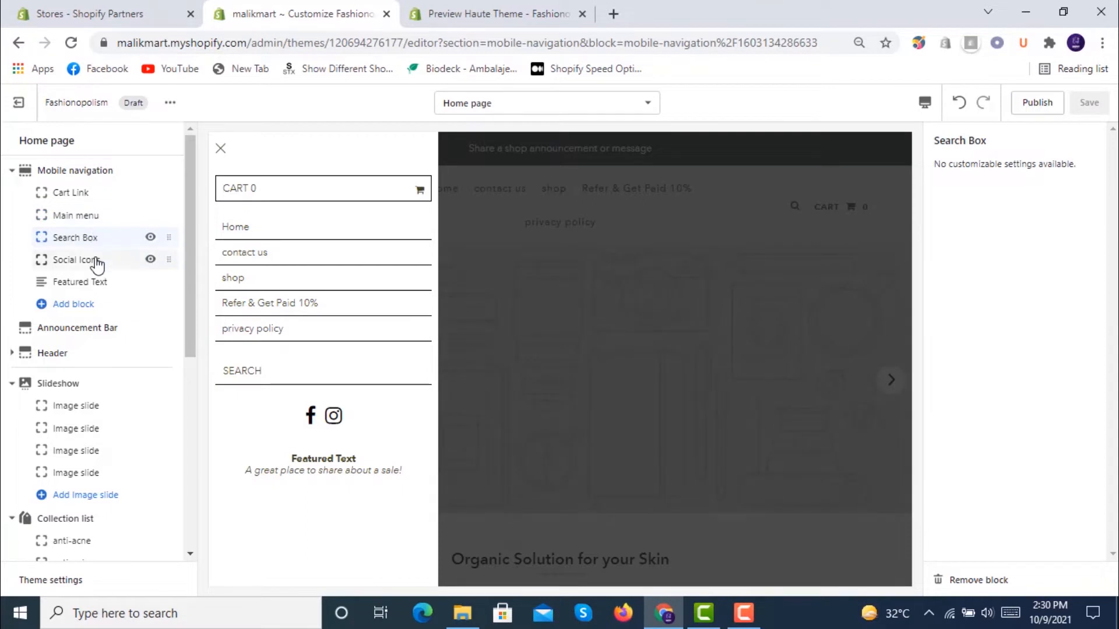
click(96, 262)
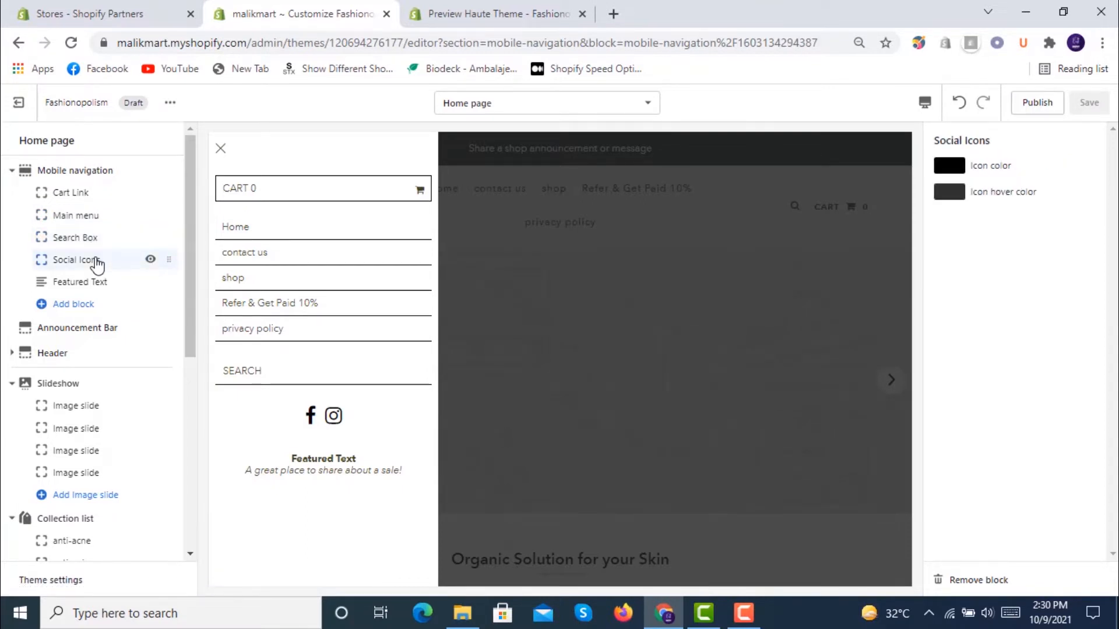
click(104, 284)
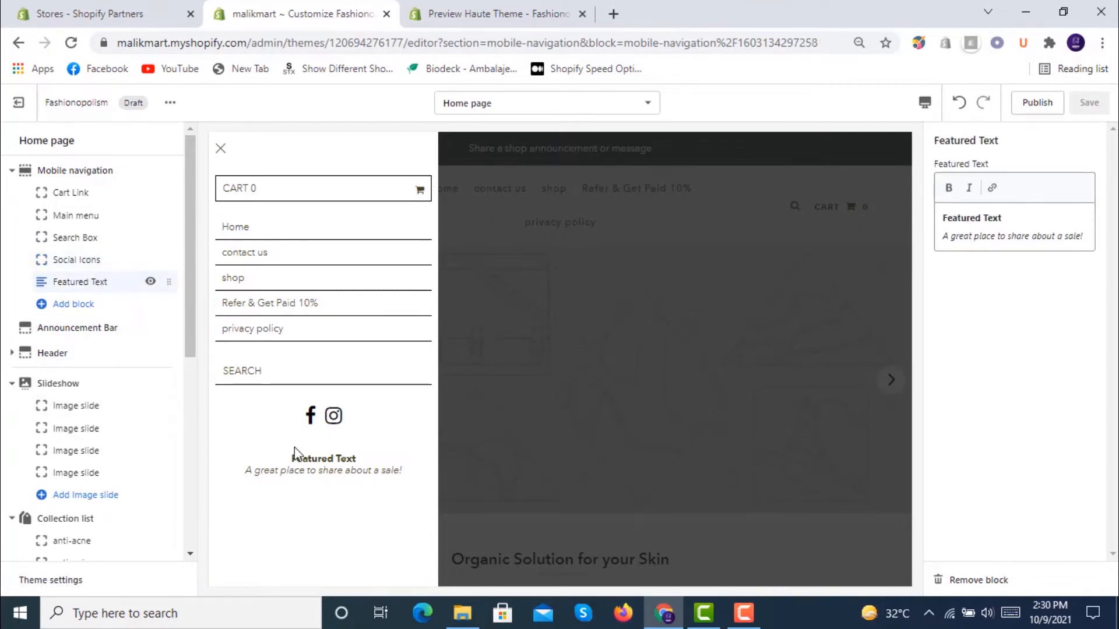
click(51, 171)
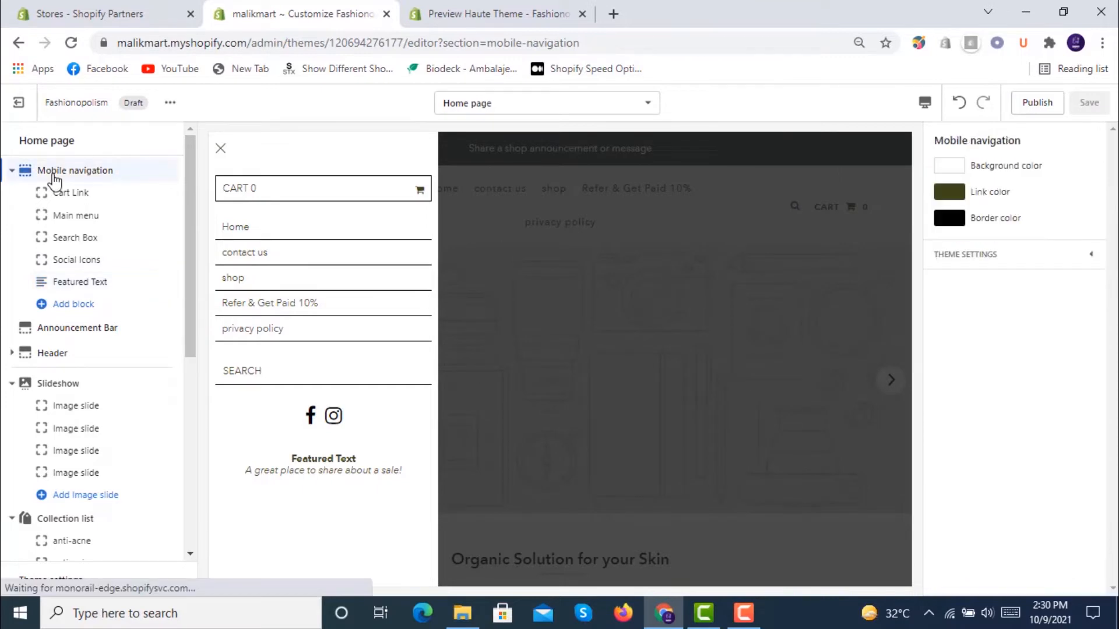
click(12, 172)
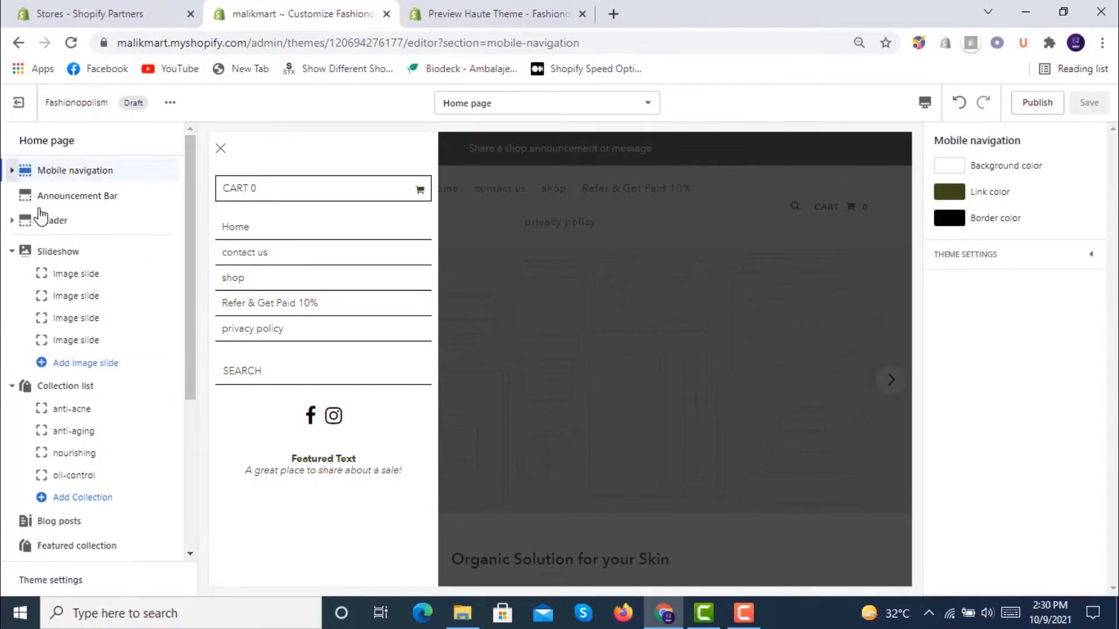
Try the Announcement Bar without full width and with the language and currency selectors shown, restoring each setting
click(70, 197)
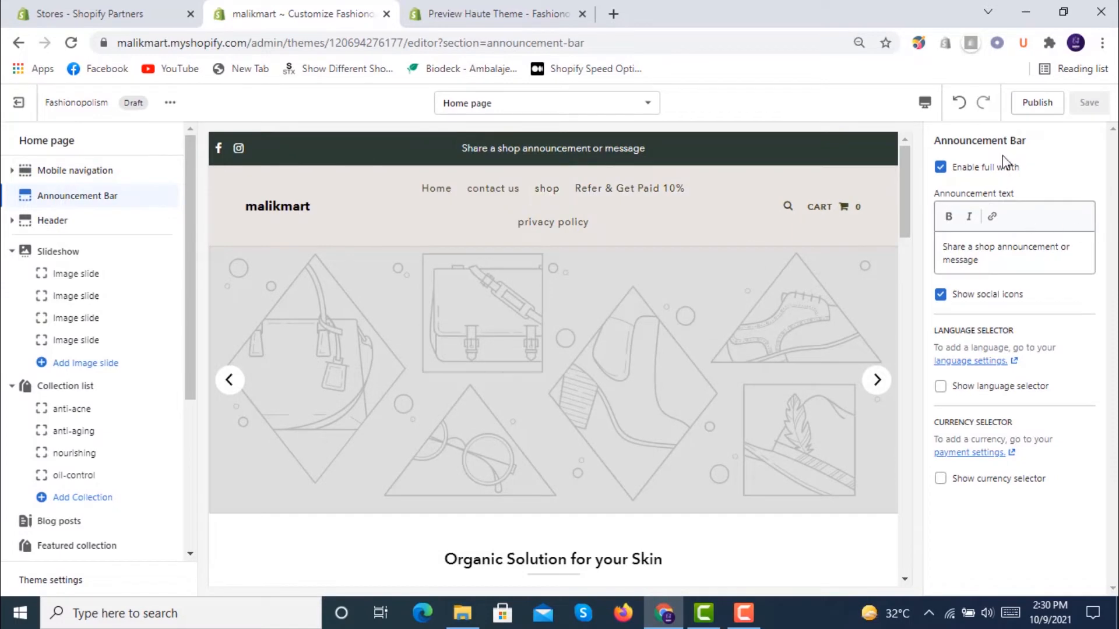
click(939, 175)
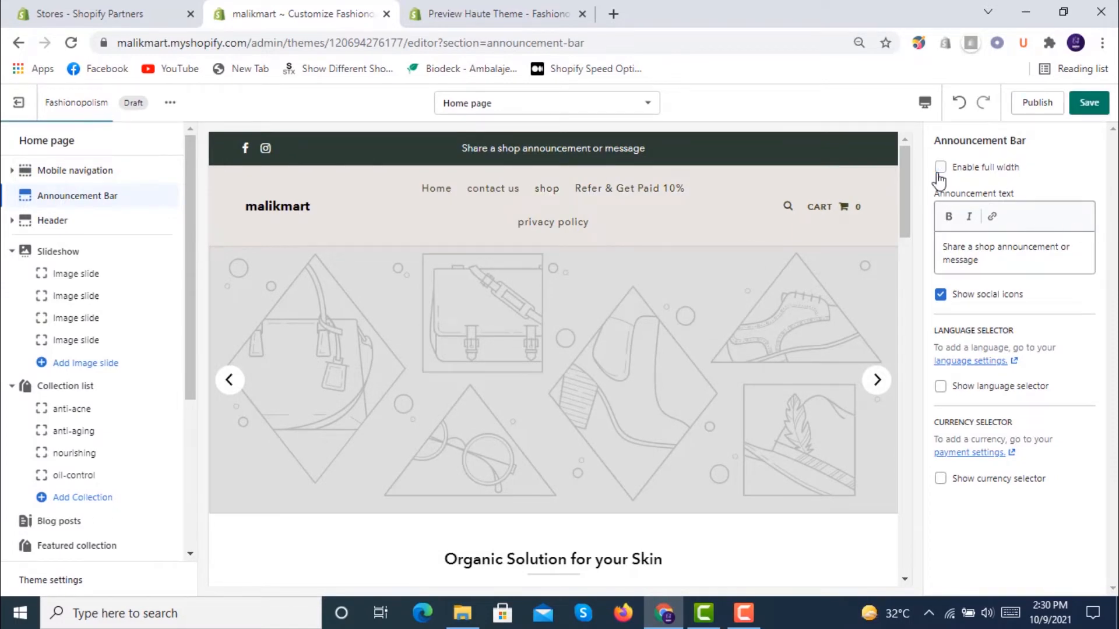
click(940, 168)
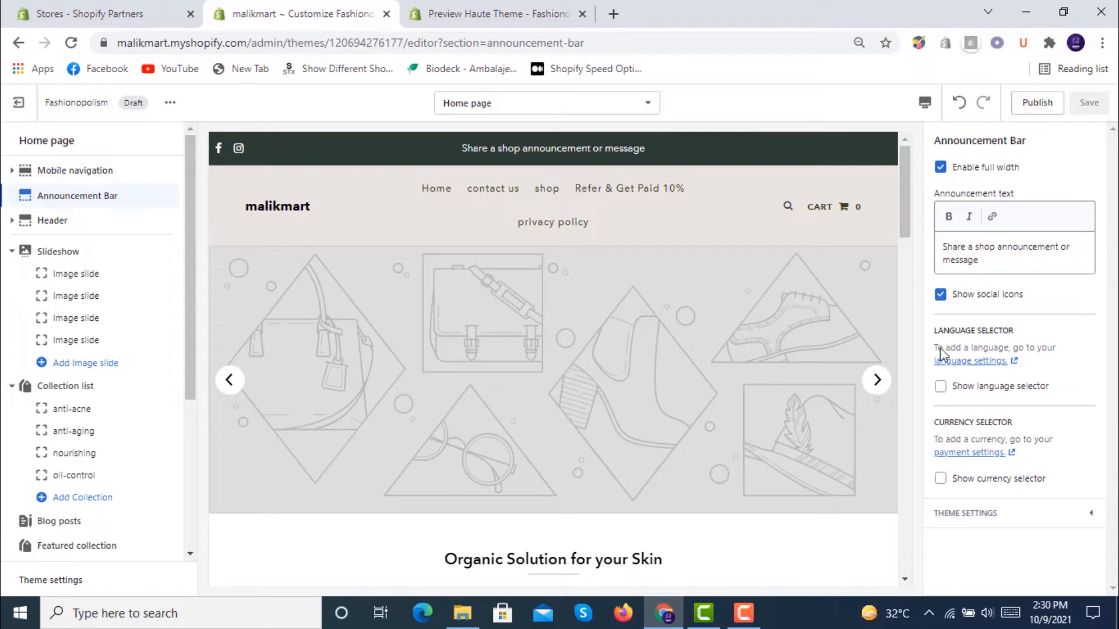
click(940, 387)
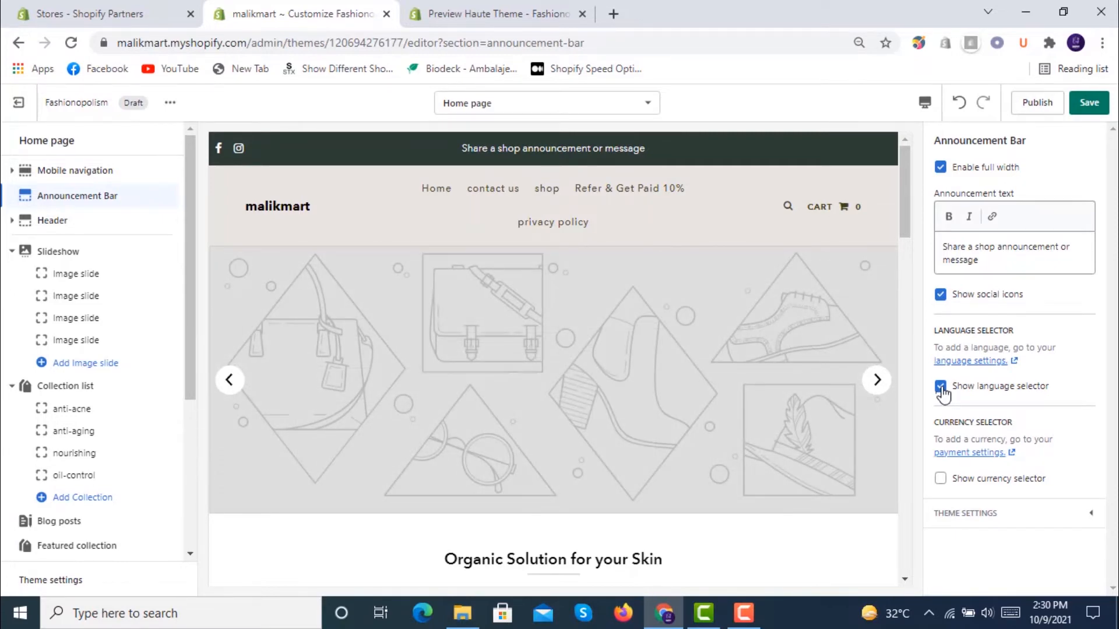
click(941, 388)
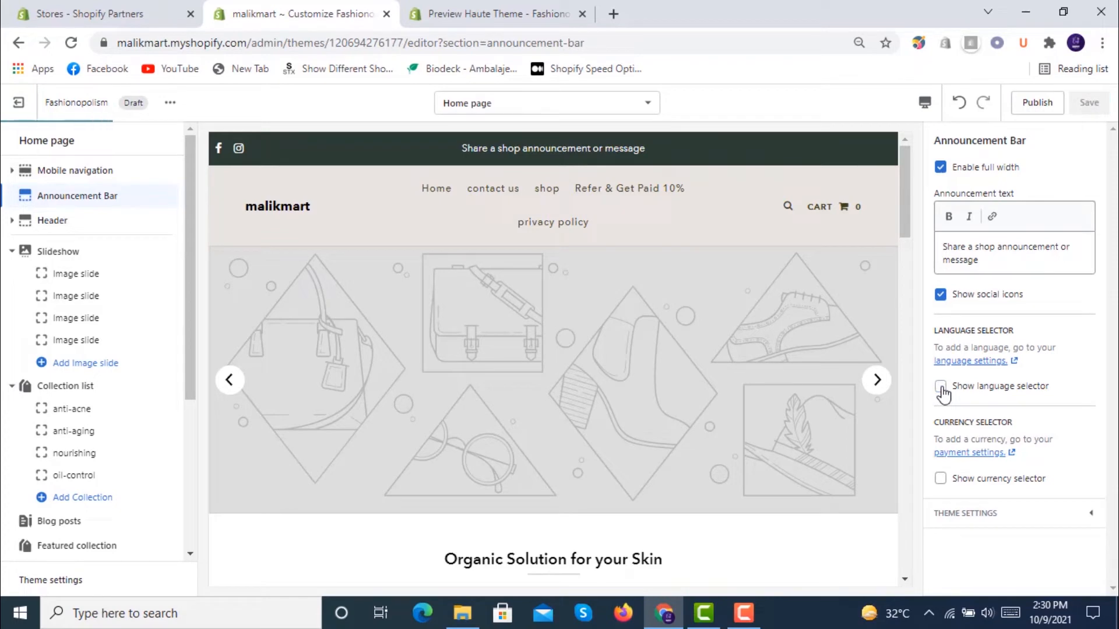
click(942, 486)
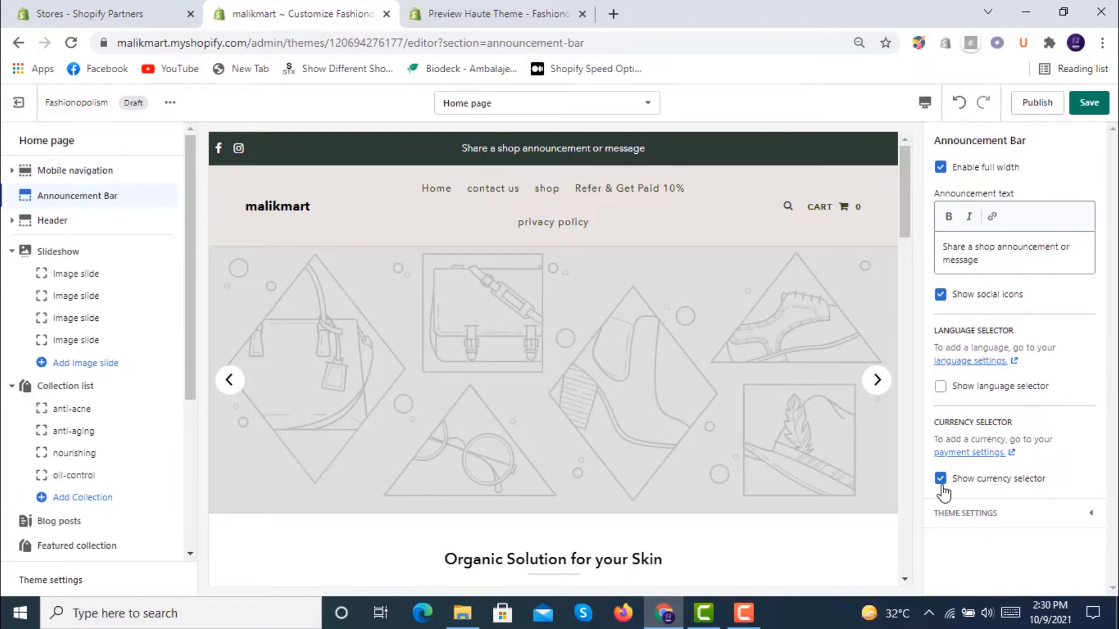
click(940, 482)
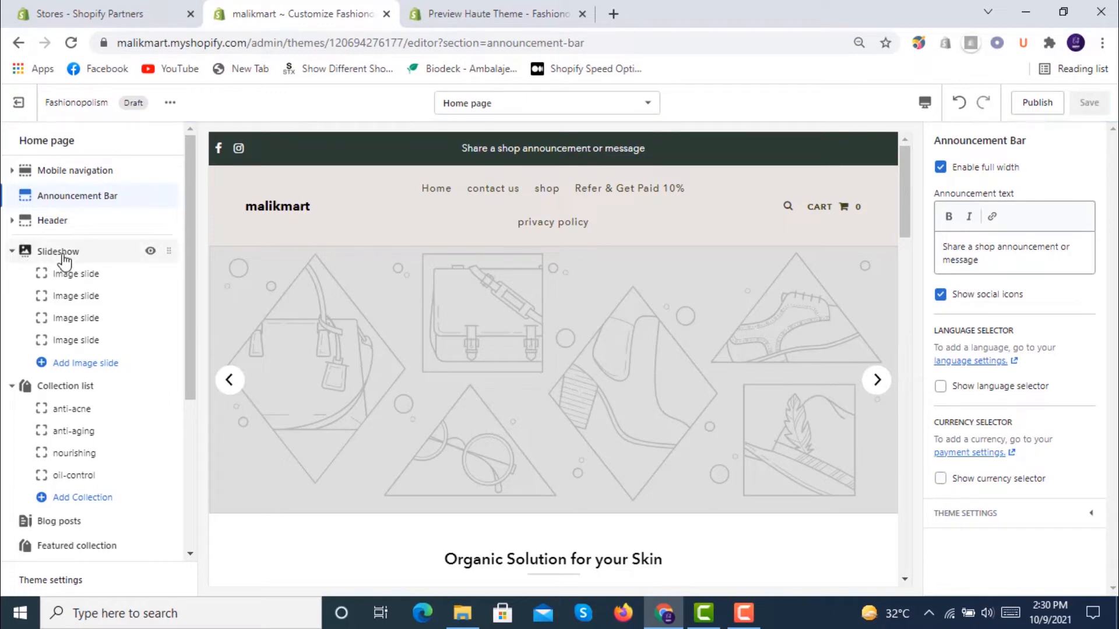
Set the library's purple bridge photo as the featured image of the header's Shop mega menu and save the theme
click(74, 220)
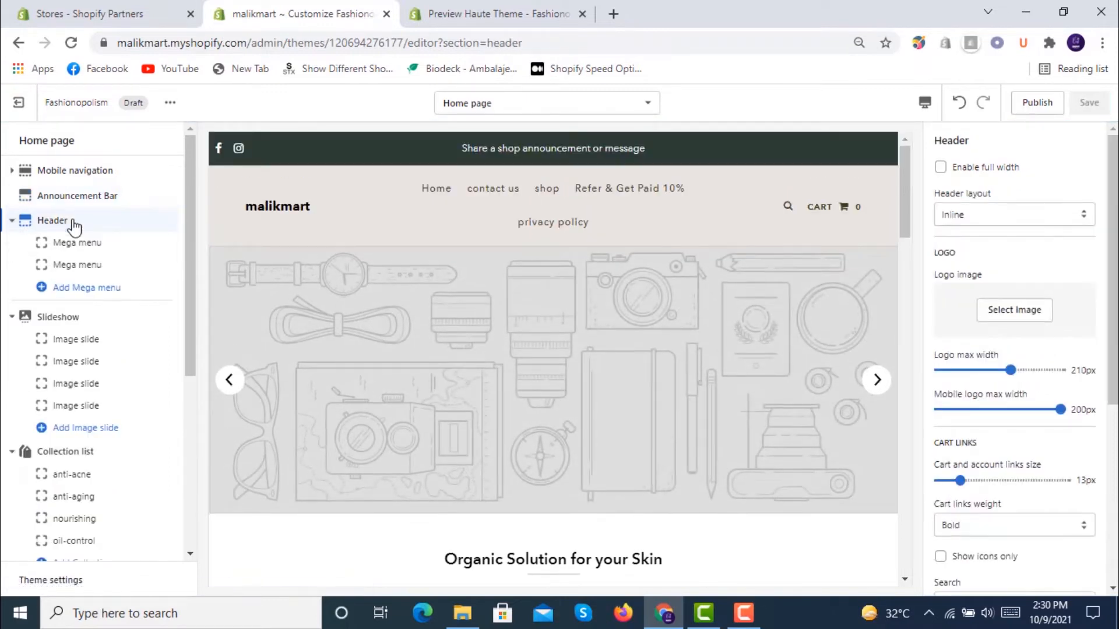
click(86, 242)
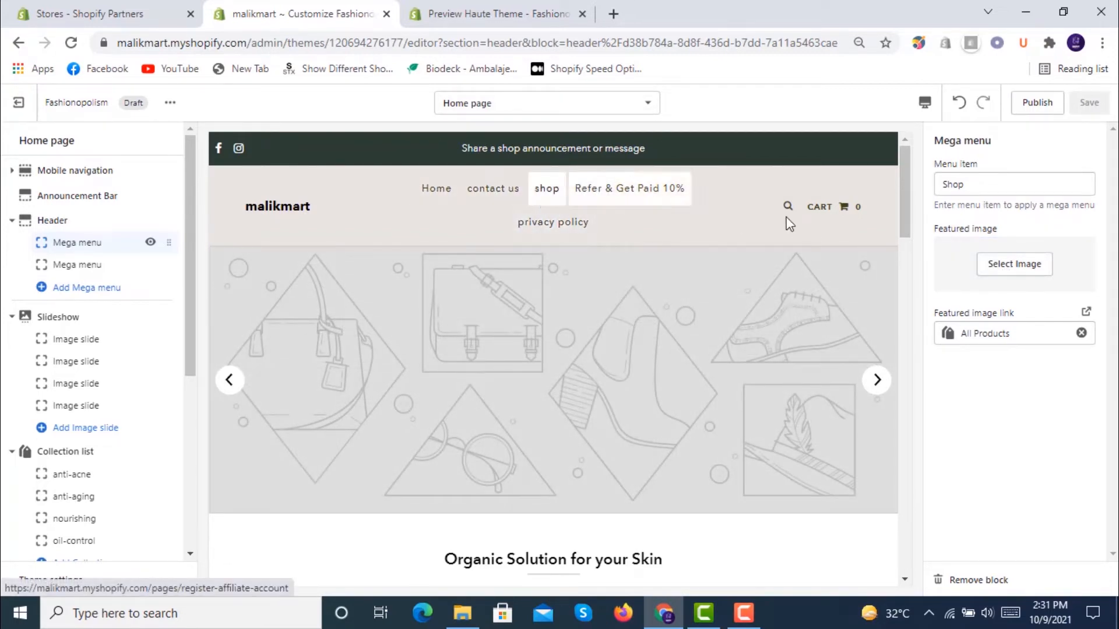
click(1007, 279)
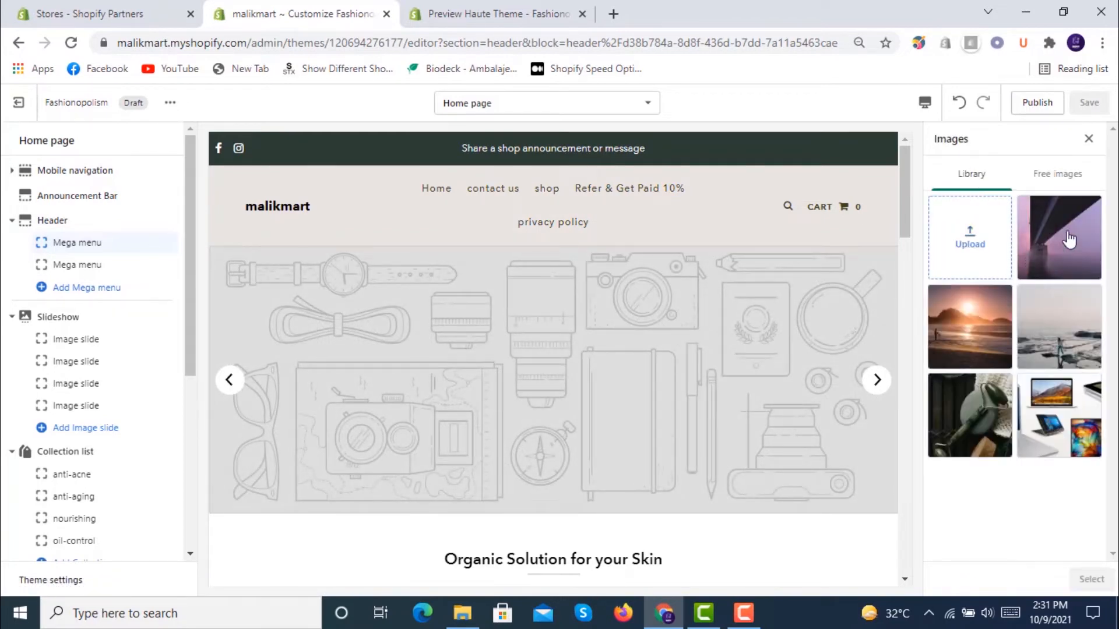
click(1069, 239)
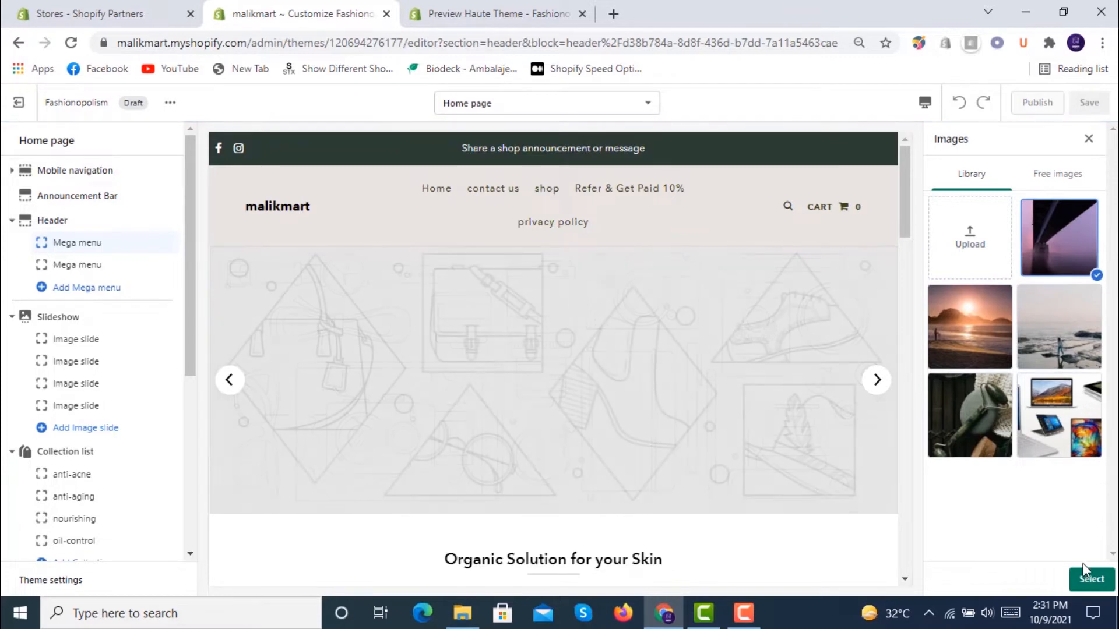
click(1093, 580)
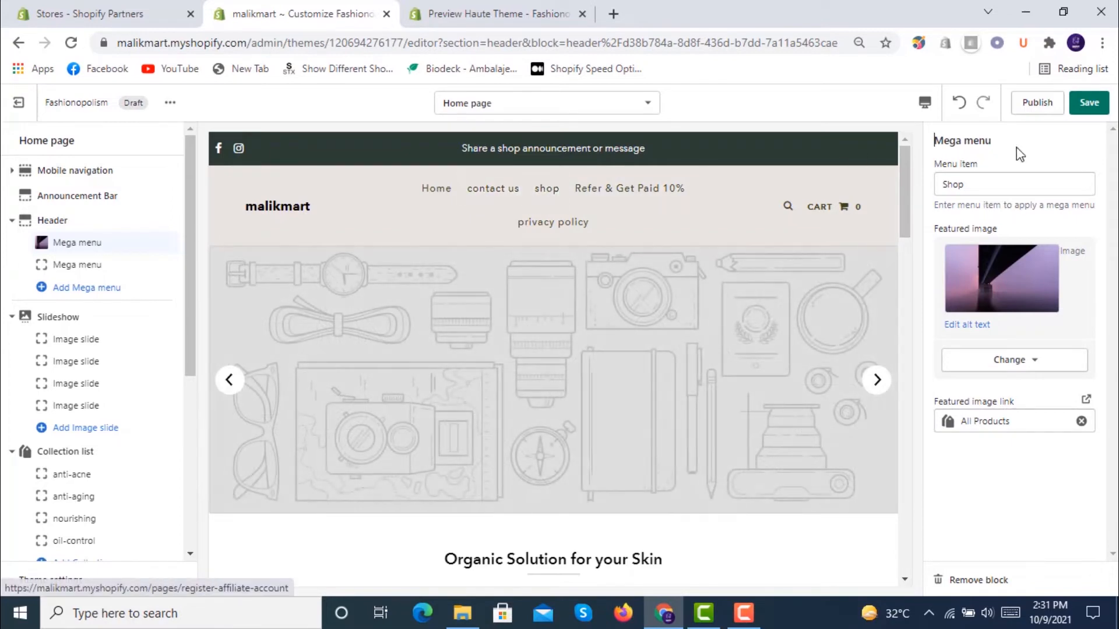
click(1101, 114)
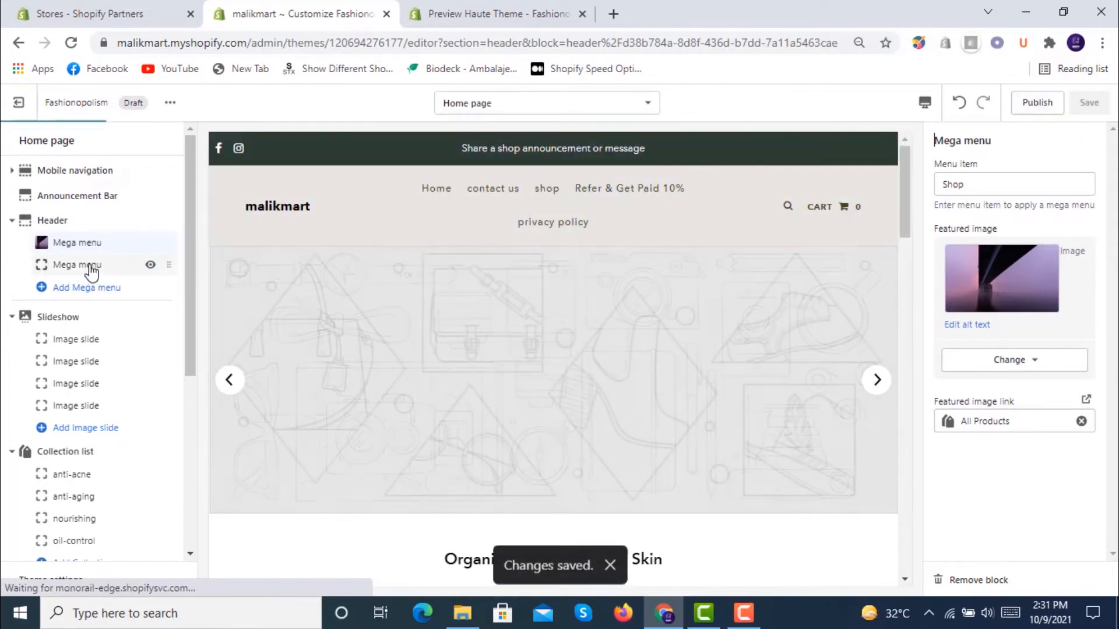
Examine the settings of the header's second mega menu block
click(92, 269)
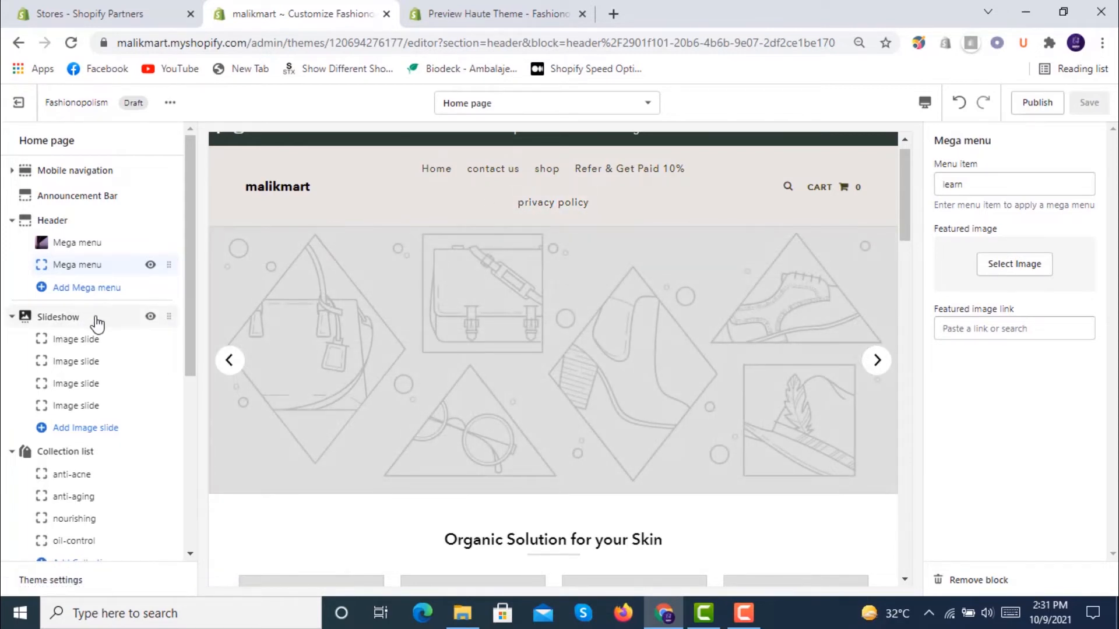
Set the library's sunset beach photo as the desktop image of the slideshow's first image slide
click(100, 348)
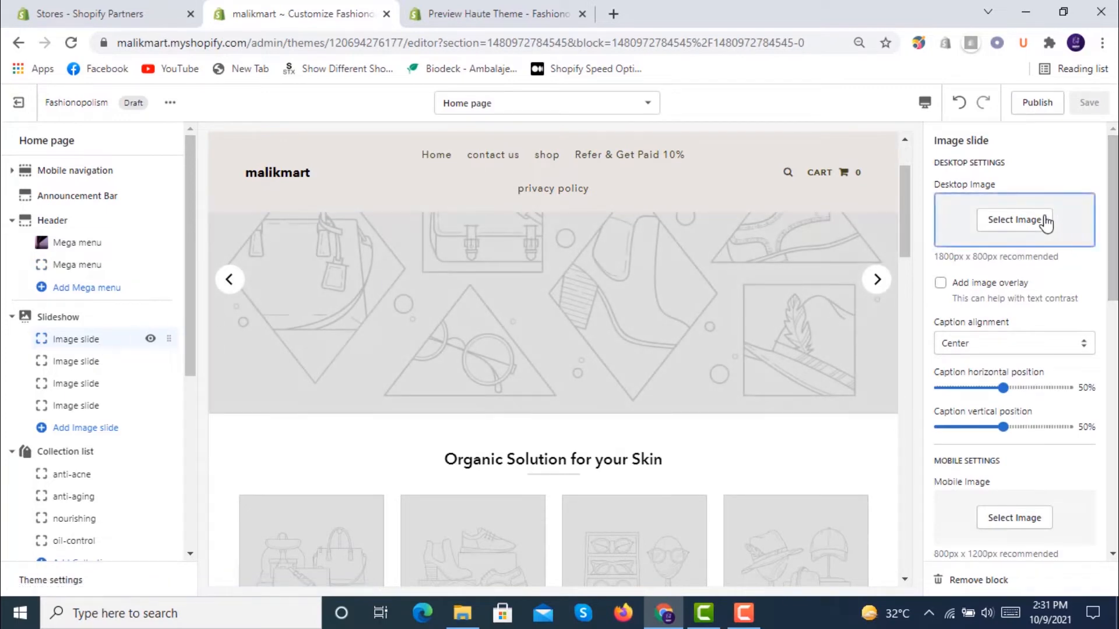
click(1025, 223)
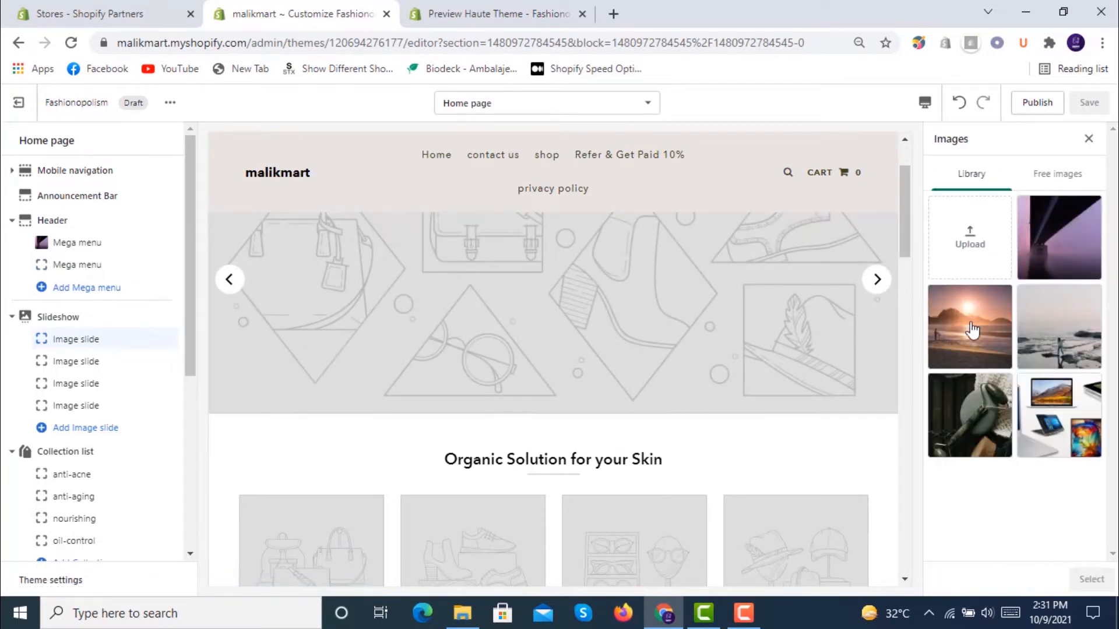
click(969, 326)
click(1091, 579)
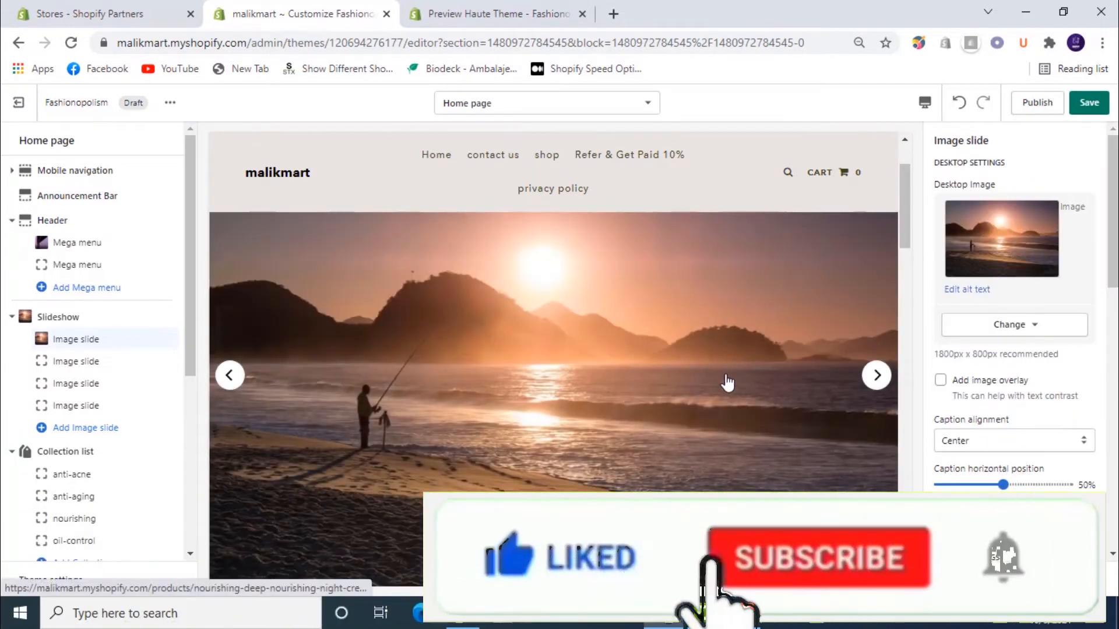
Set the library's purple bridge photo as the desktop image of the slideshow's second image slide
click(88, 364)
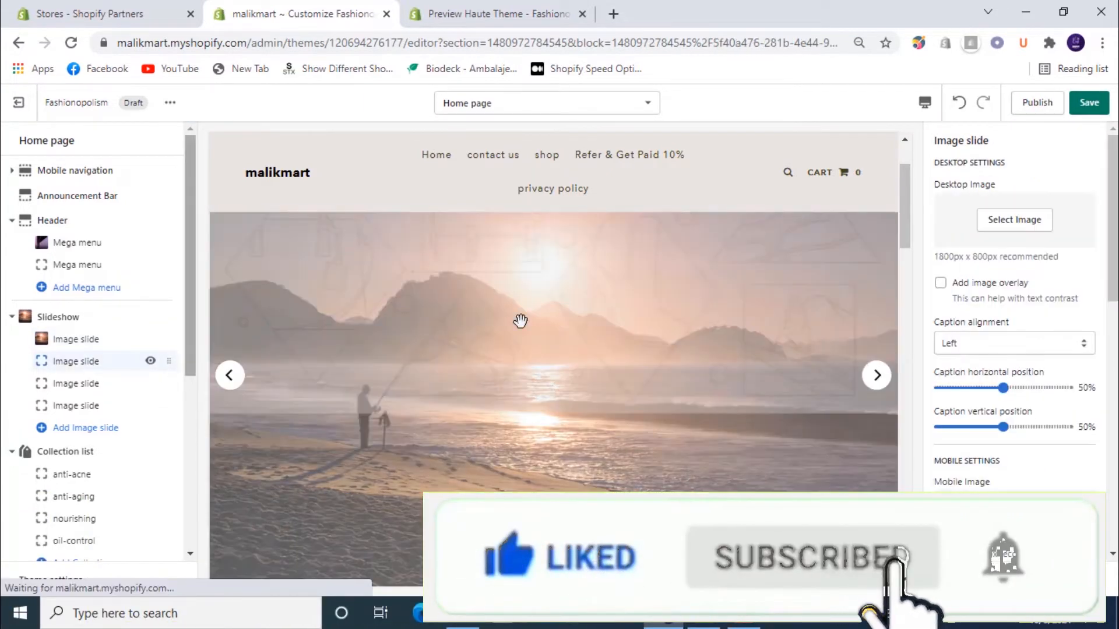
click(1004, 223)
click(1043, 233)
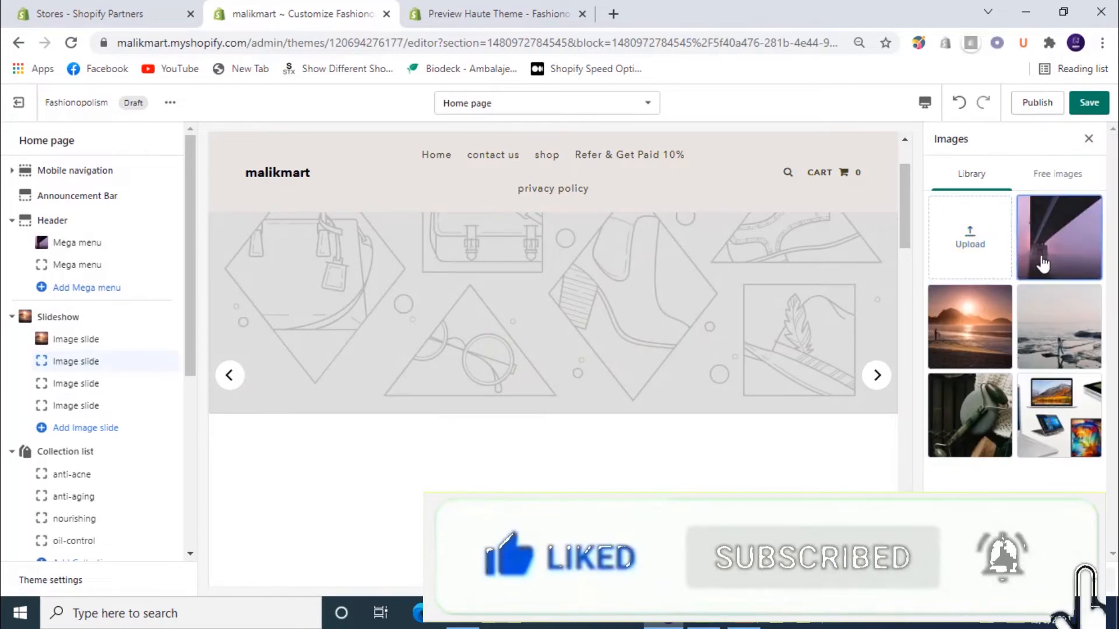
click(1088, 578)
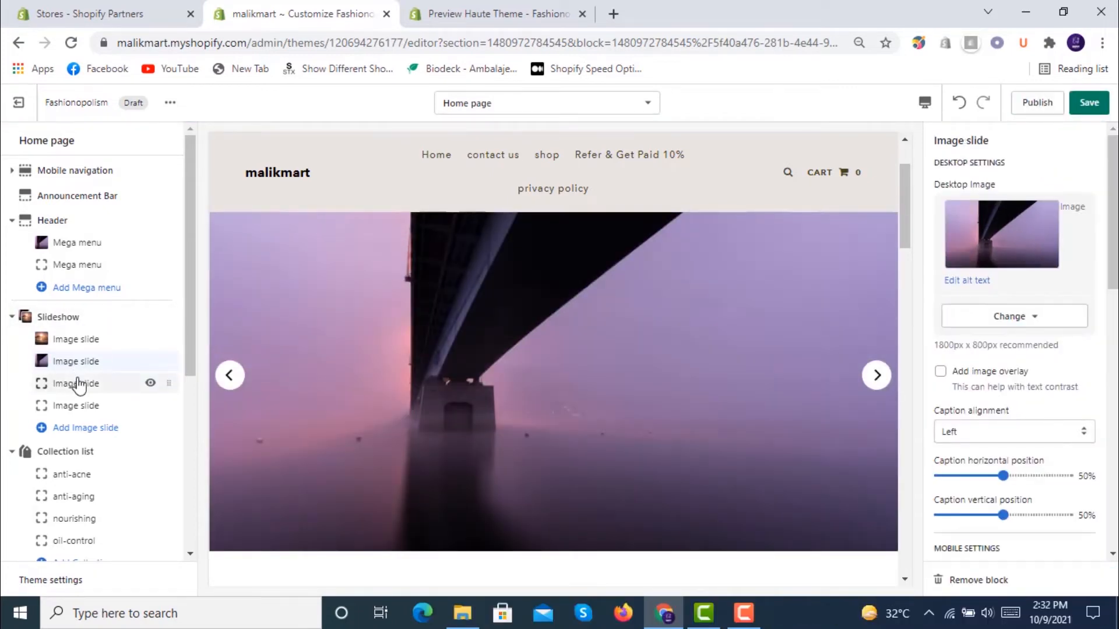
Set the library's photo of a person on the rocky shore as the third image slide's desktop image
click(80, 386)
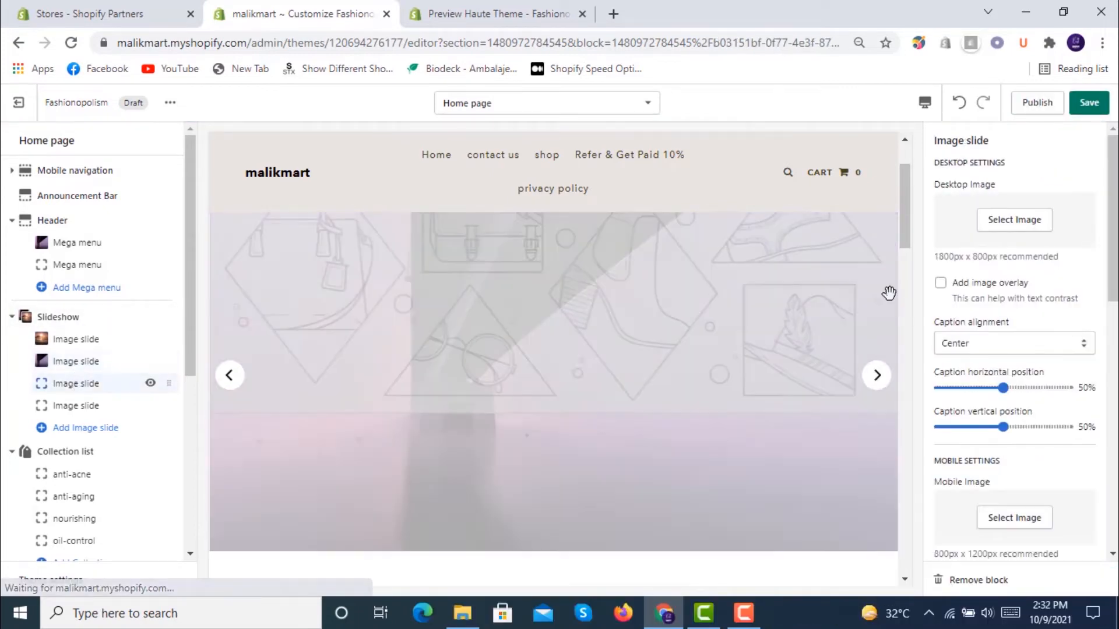
click(1008, 225)
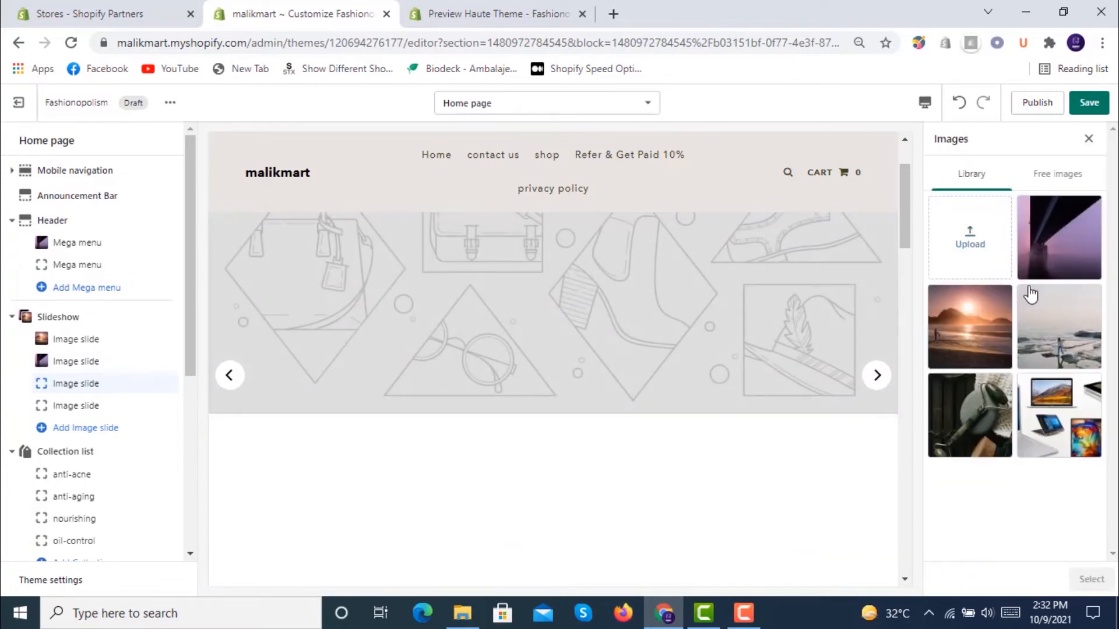
click(1052, 350)
click(1091, 578)
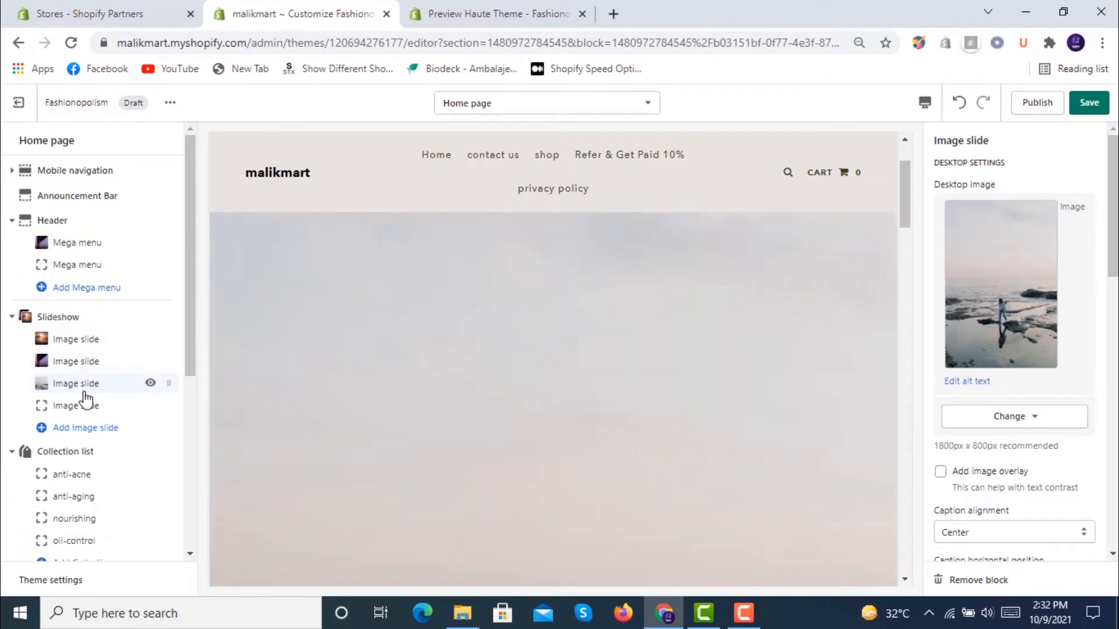
Try the green stone roller photo on the fourth image slide and replace it with the sunset beach photo as desktop image
click(88, 404)
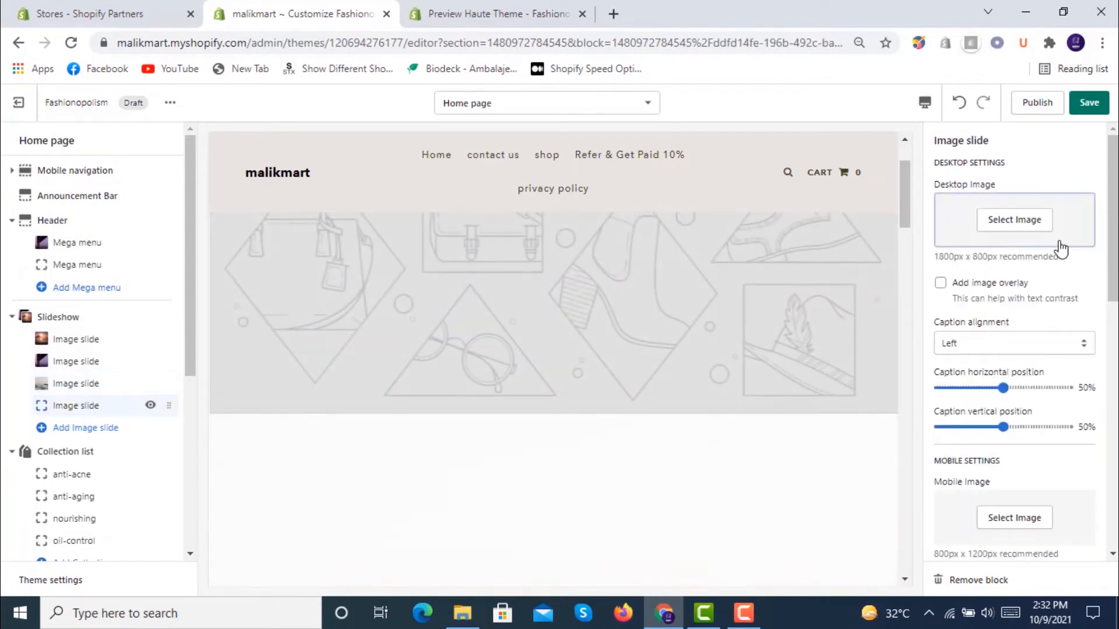
click(1063, 224)
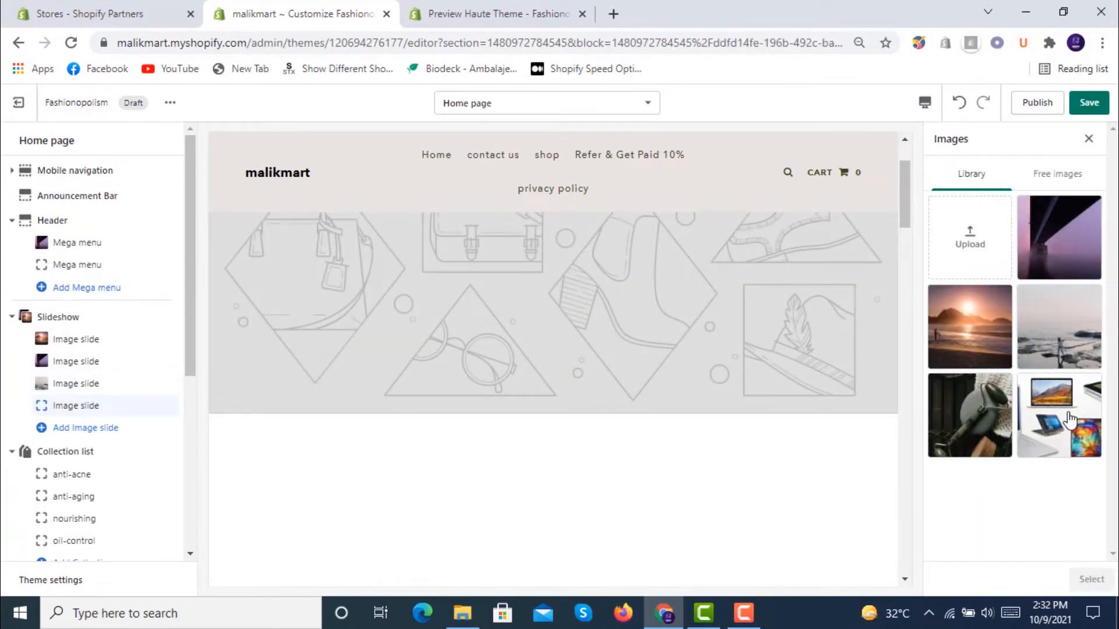
click(970, 415)
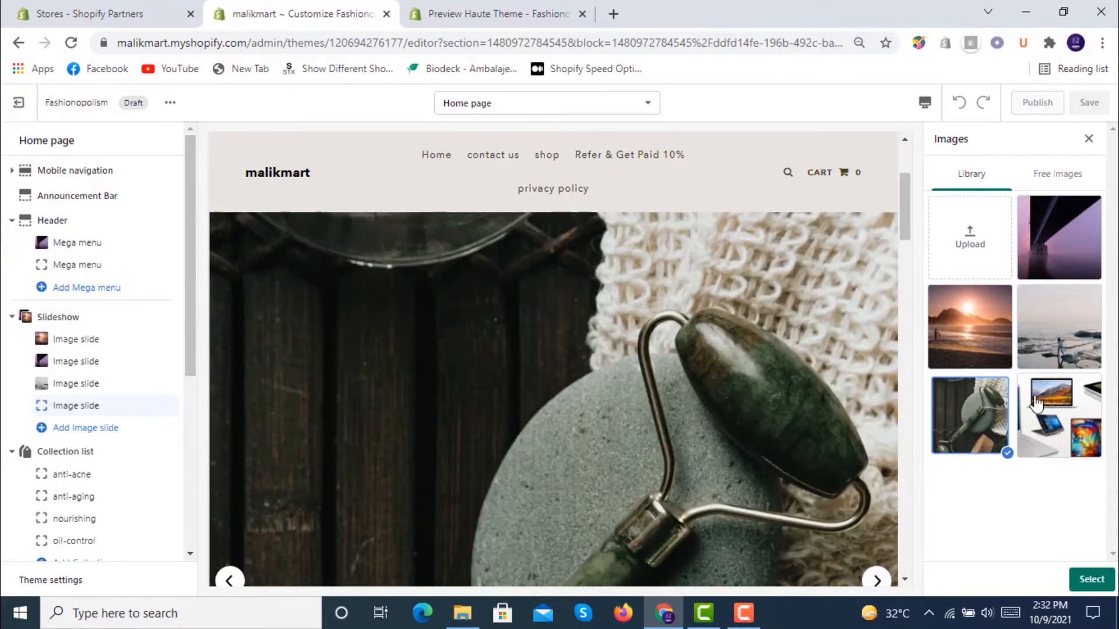
click(1001, 333)
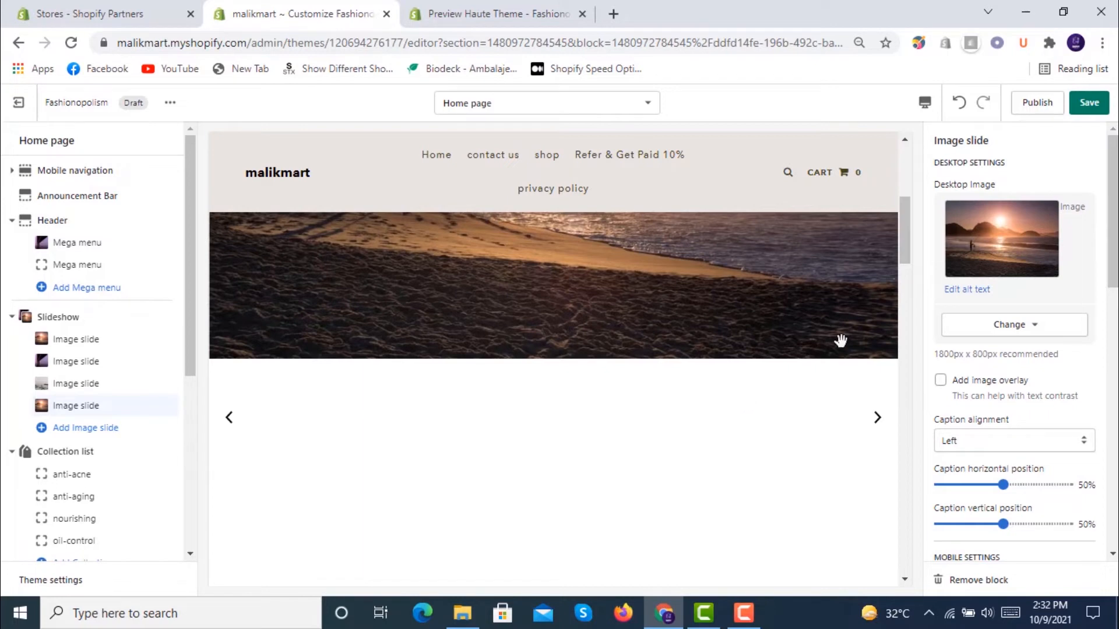
Review the second and third image slides in the preview and hide the third slide with the rocky shore photo
click(71, 362)
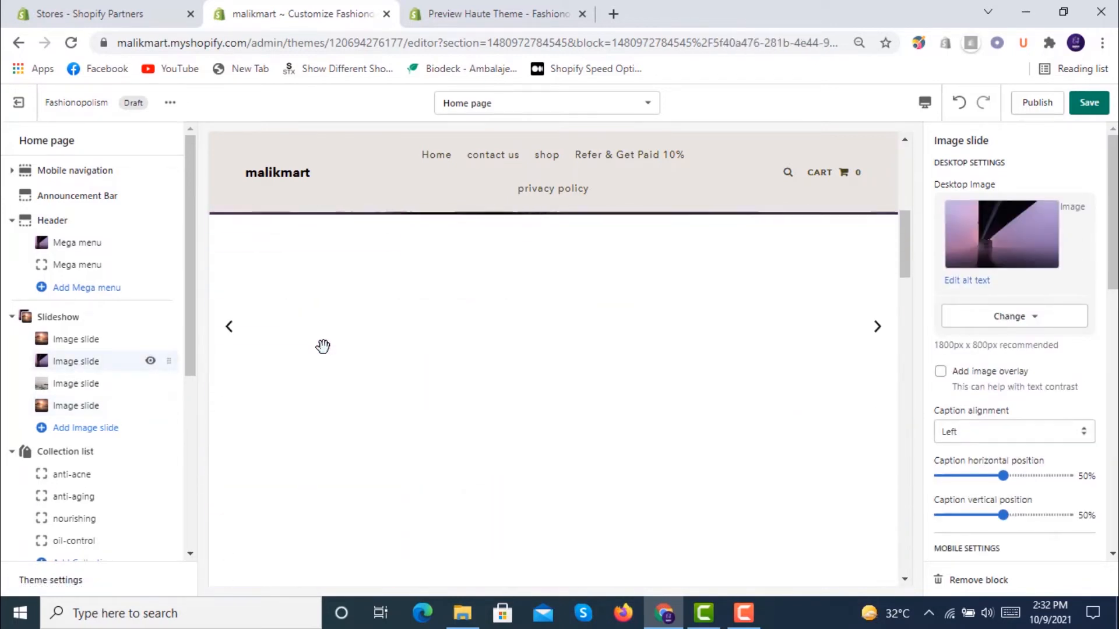
click(64, 384)
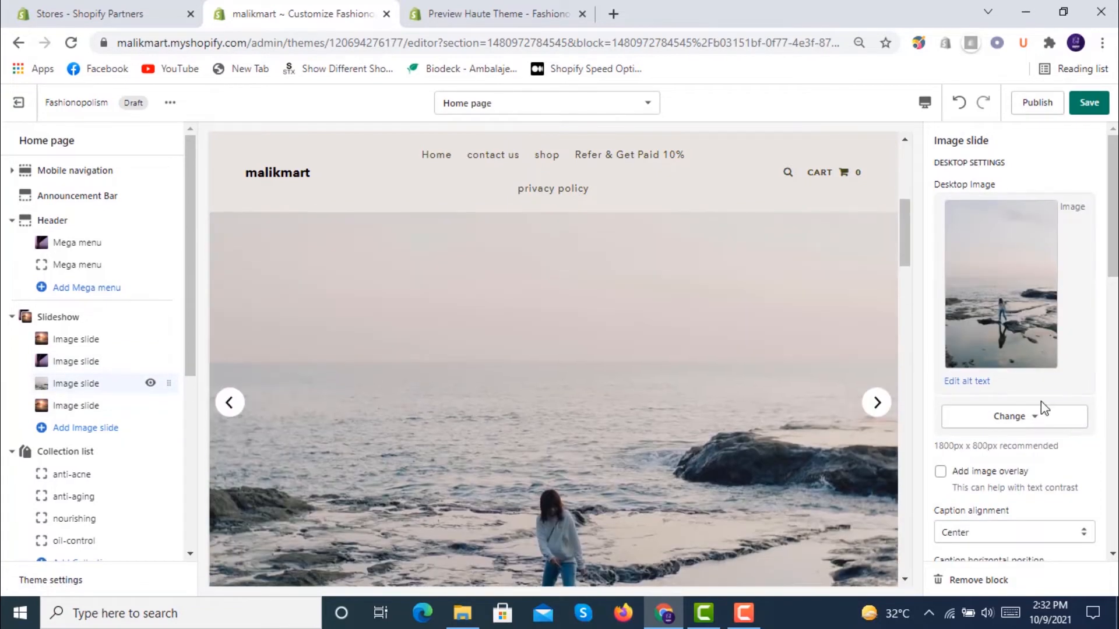
click(149, 383)
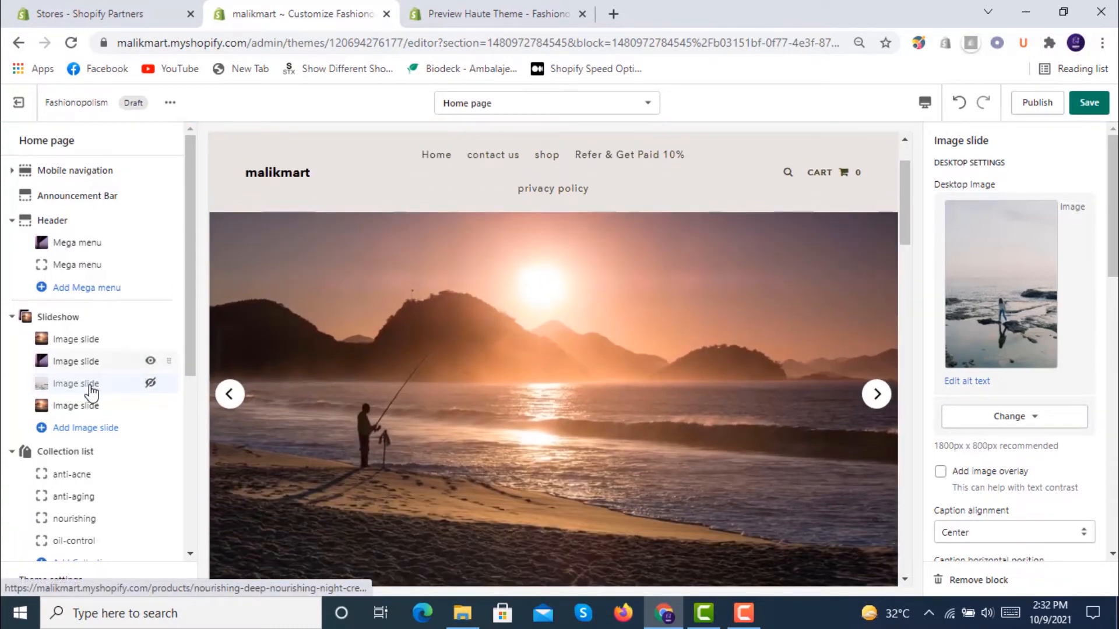
Change the Collection list's anti-acne block to the Gaming Laptops collection
click(79, 459)
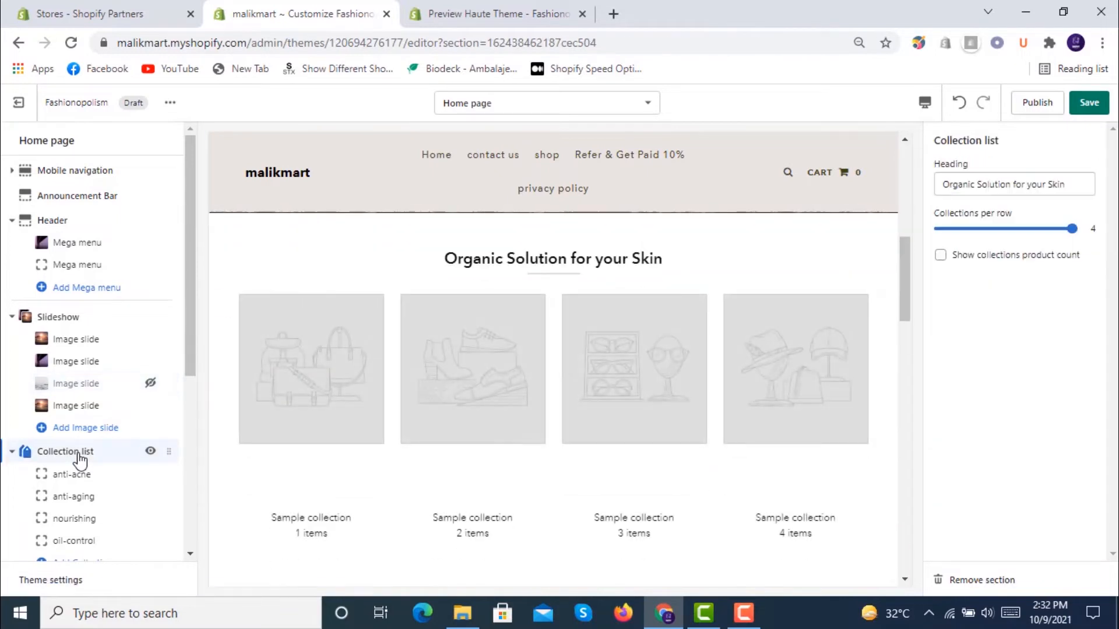
click(74, 474)
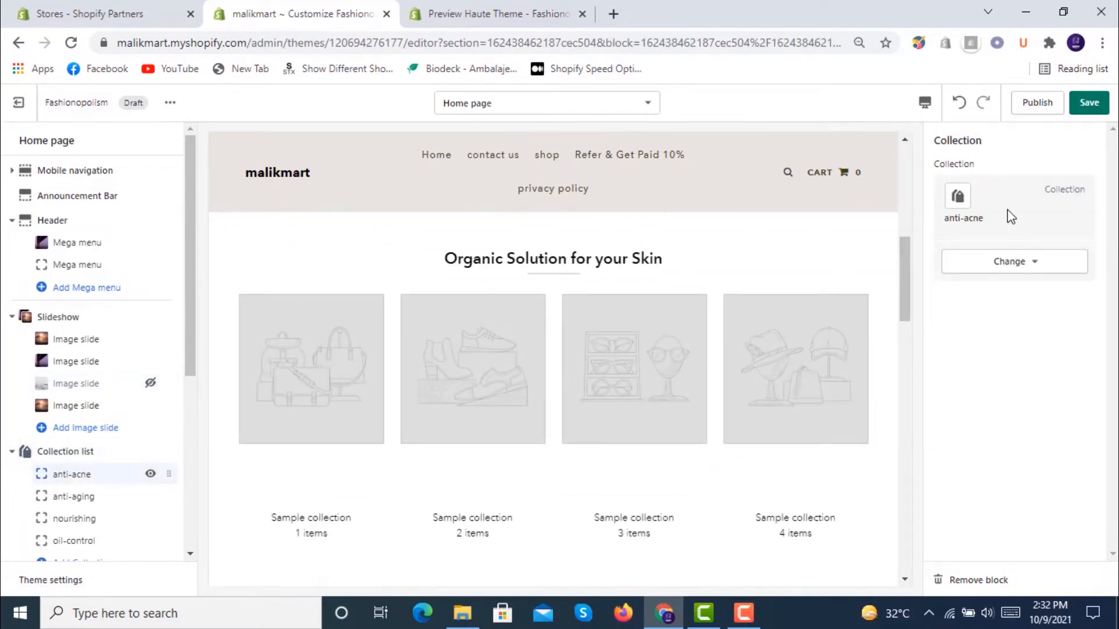
click(999, 261)
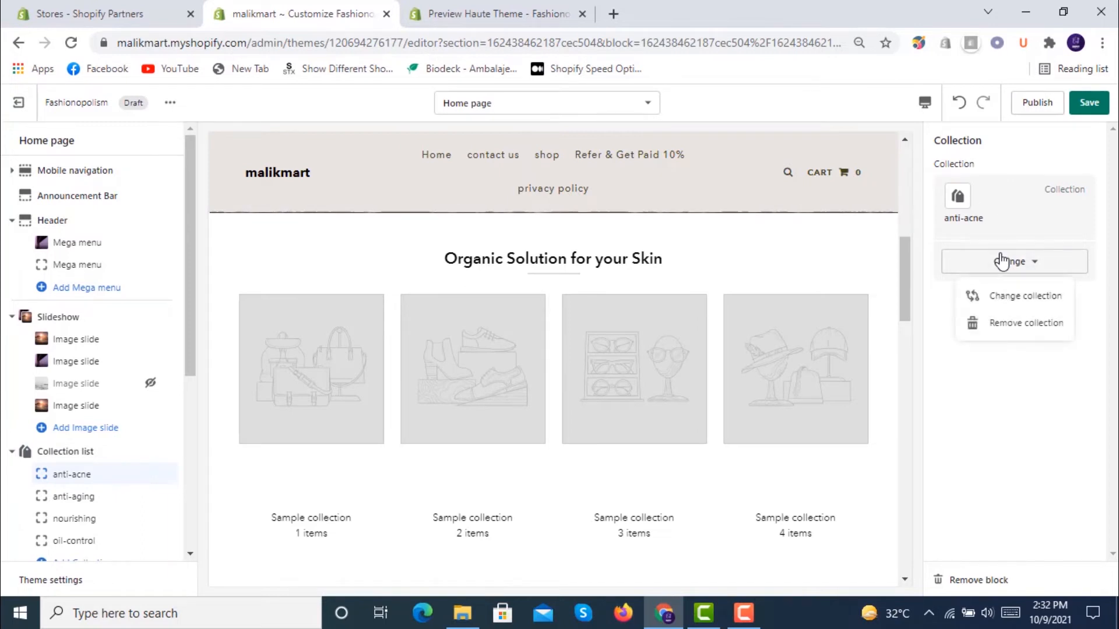
click(1012, 295)
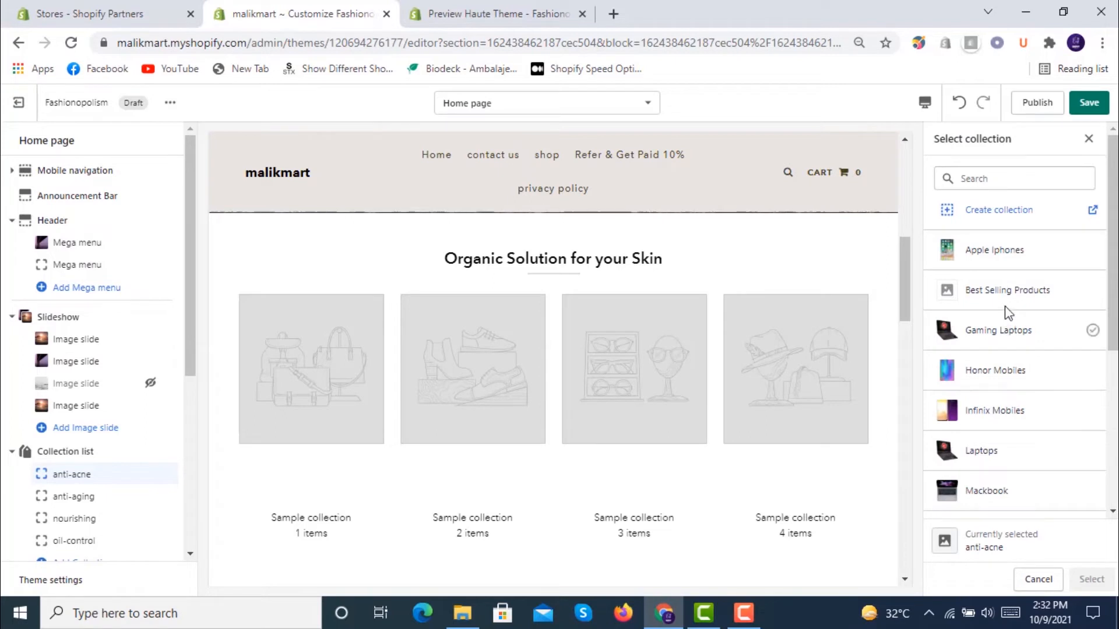
click(1006, 337)
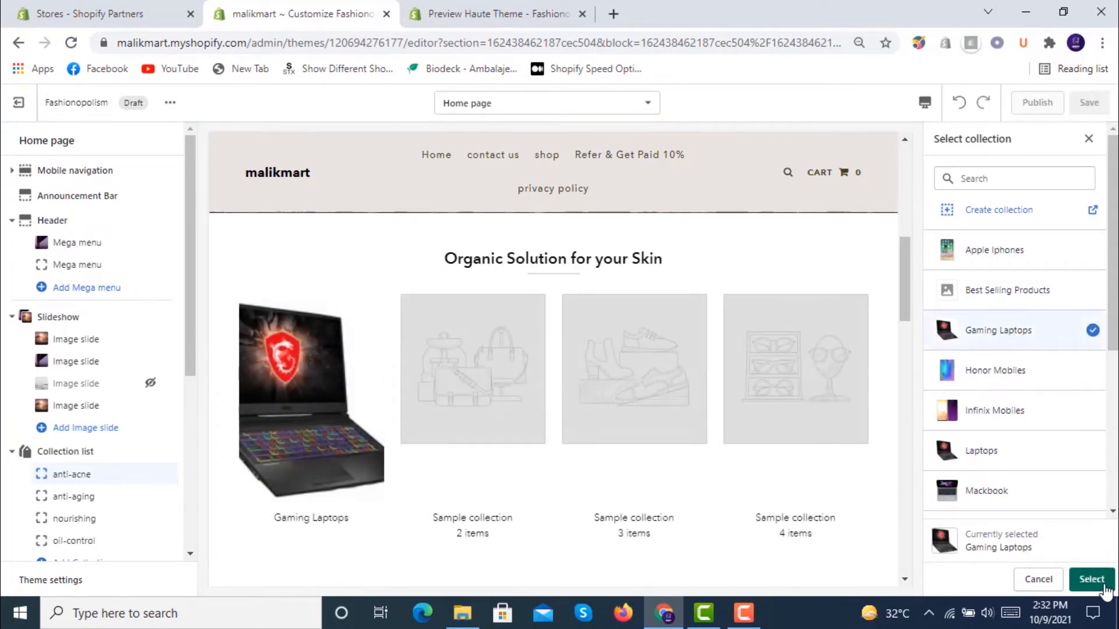
click(1104, 589)
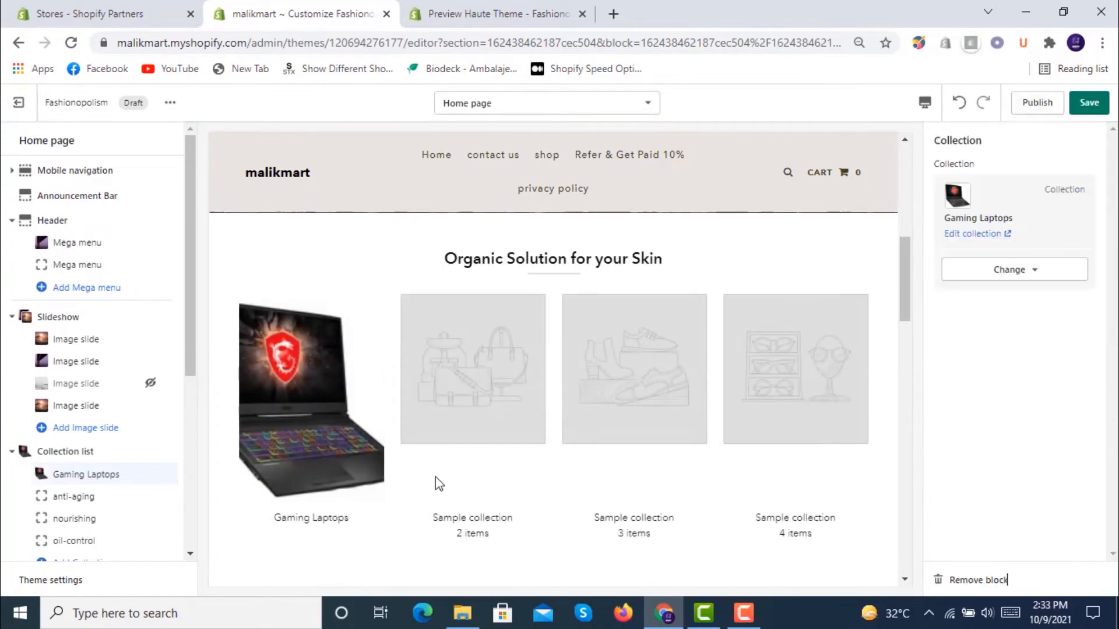
Change the Collection list's anti-aging block to the Honor Mobiles collection
click(88, 499)
click(1024, 268)
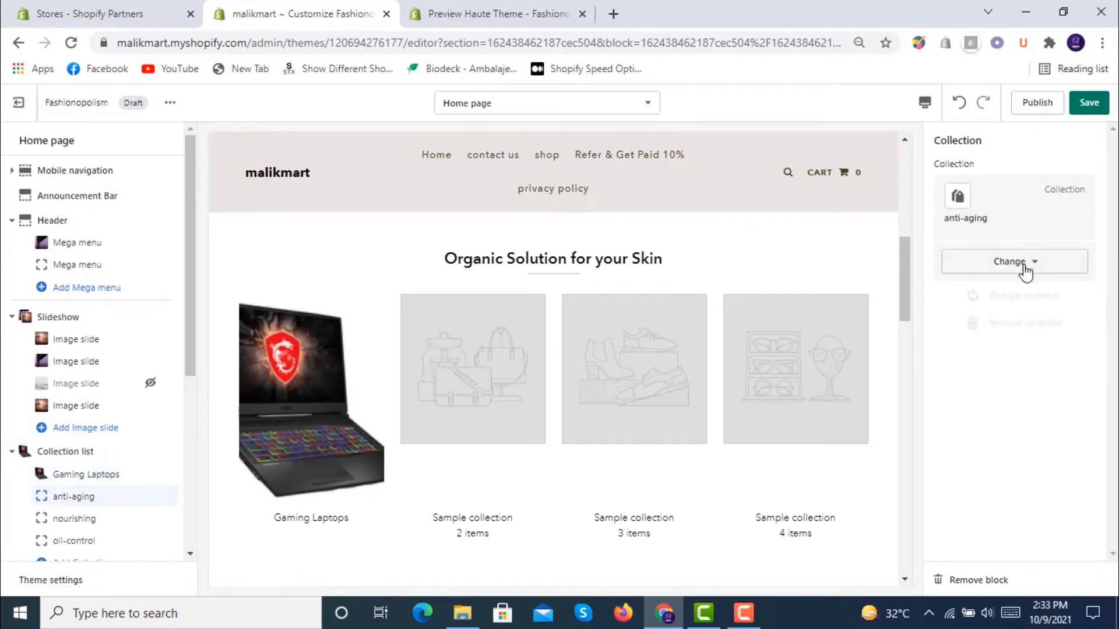
click(1012, 298)
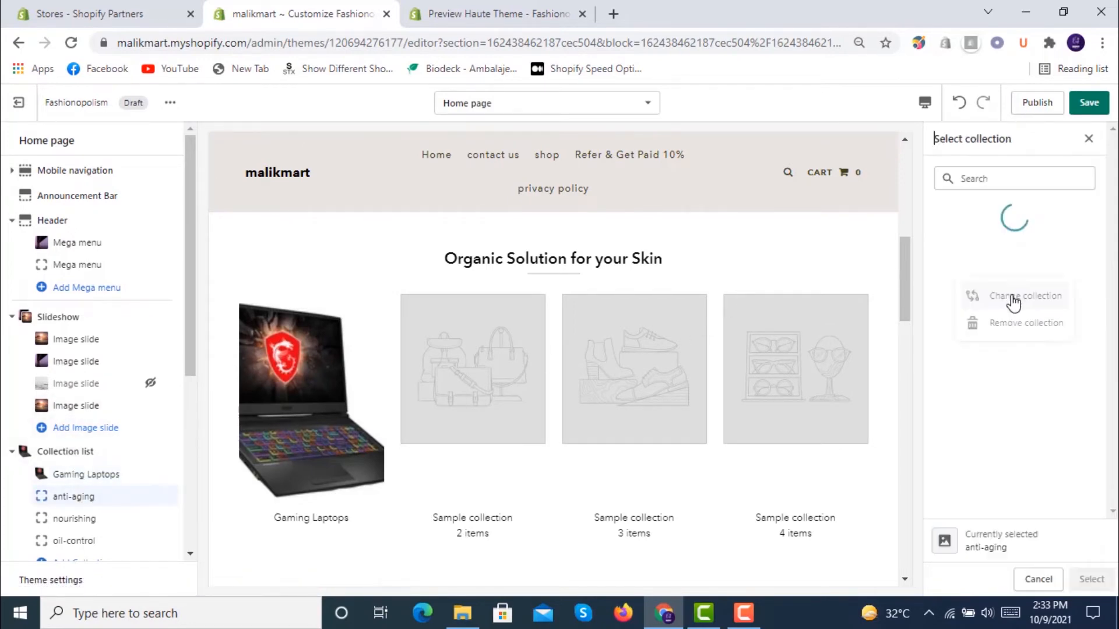
click(1010, 376)
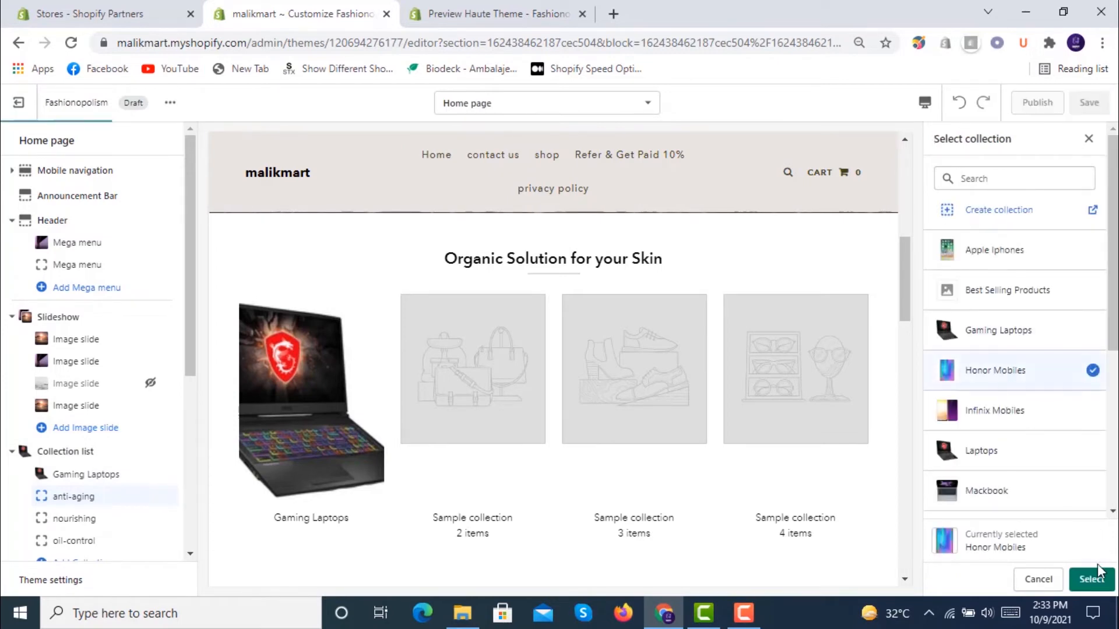
click(1096, 572)
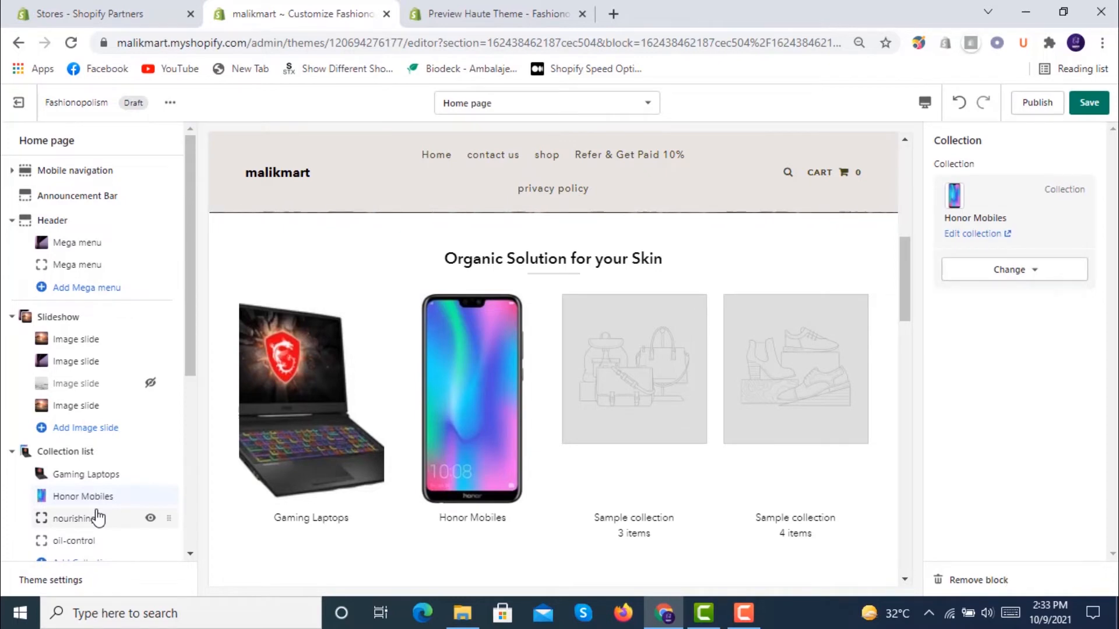
Change the Collection list's nourishing block to the Apple Iphones collection
click(97, 517)
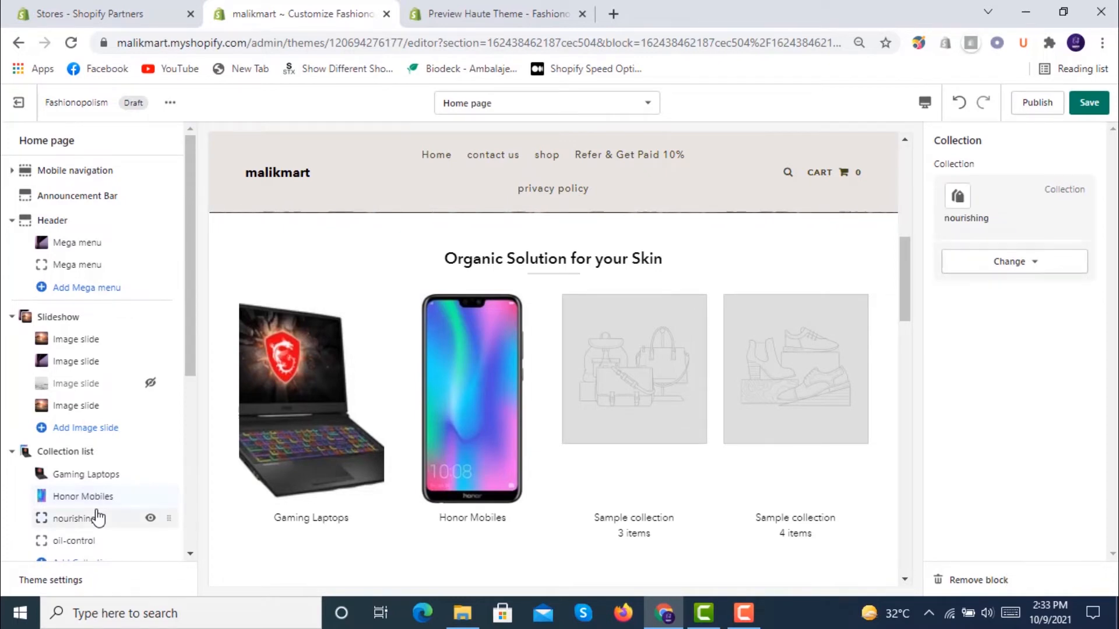
click(1042, 277)
click(1020, 295)
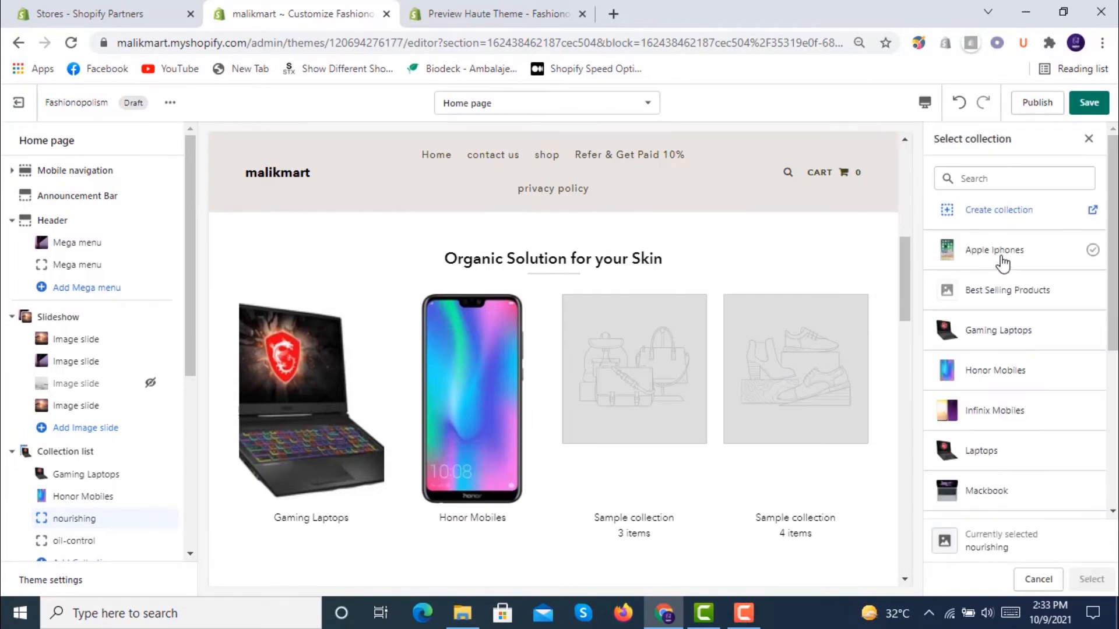
click(1004, 259)
click(1091, 579)
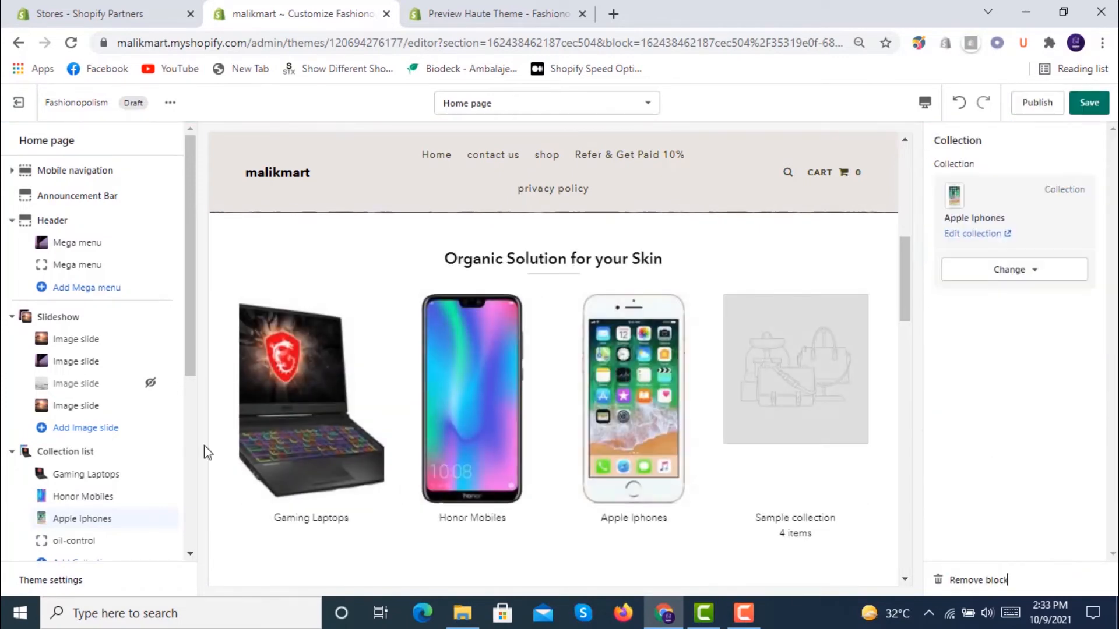
Change the Collection list's oil-control block to the Mackbook collection
click(90, 541)
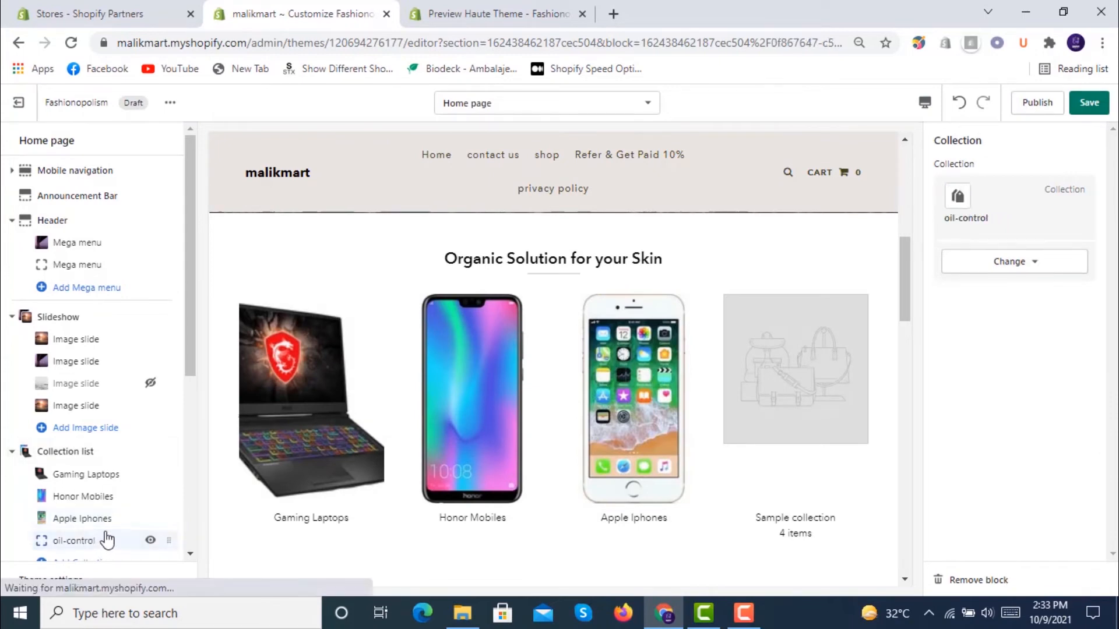
click(1025, 269)
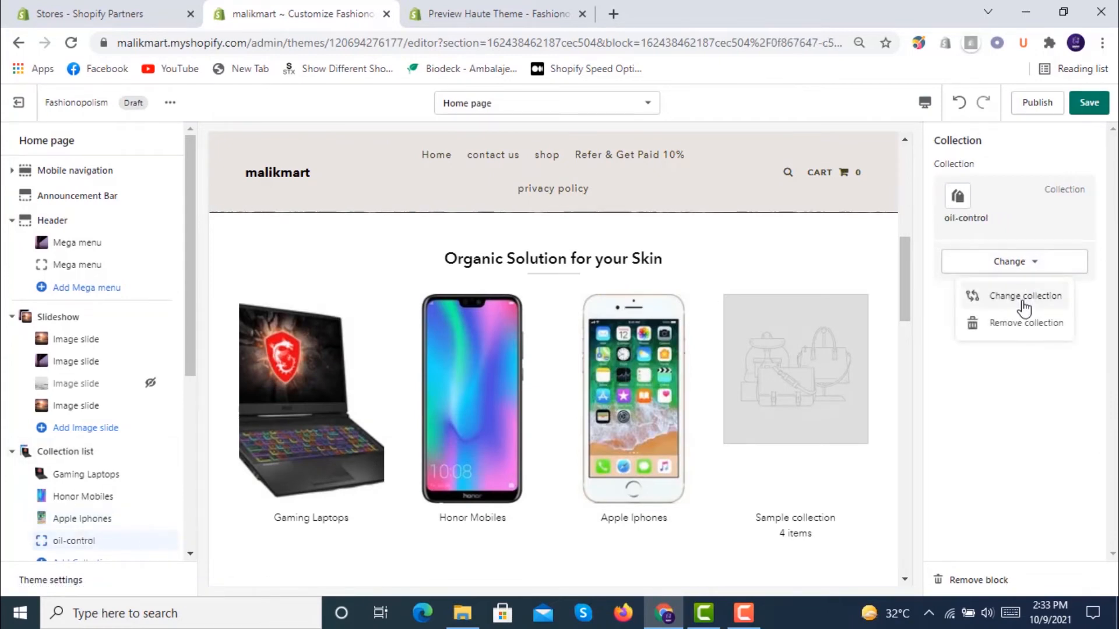
click(1022, 298)
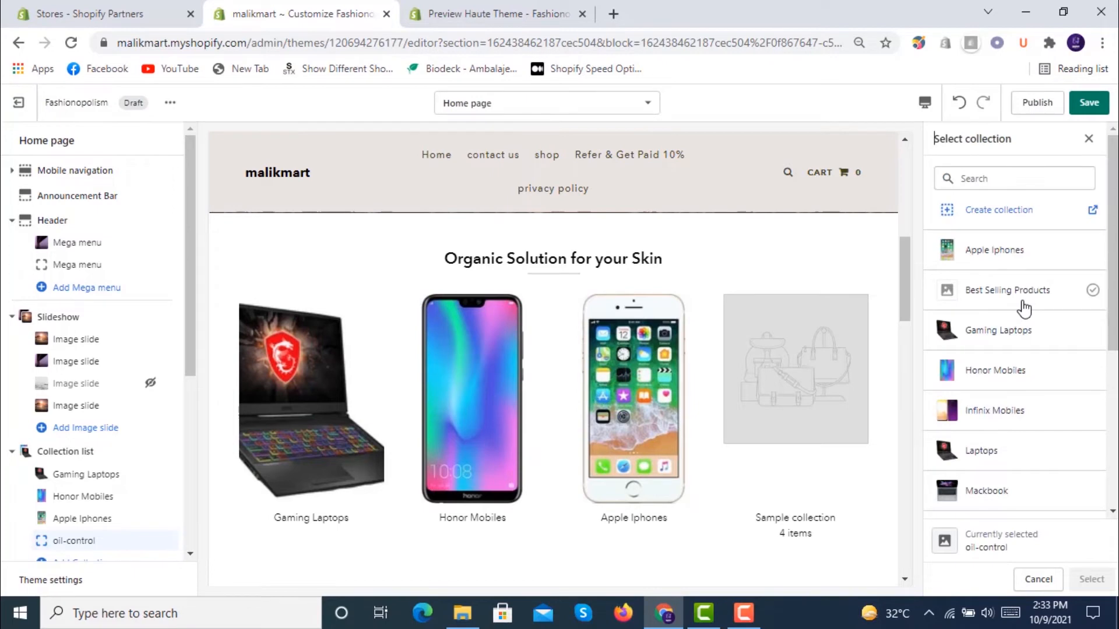
click(1020, 493)
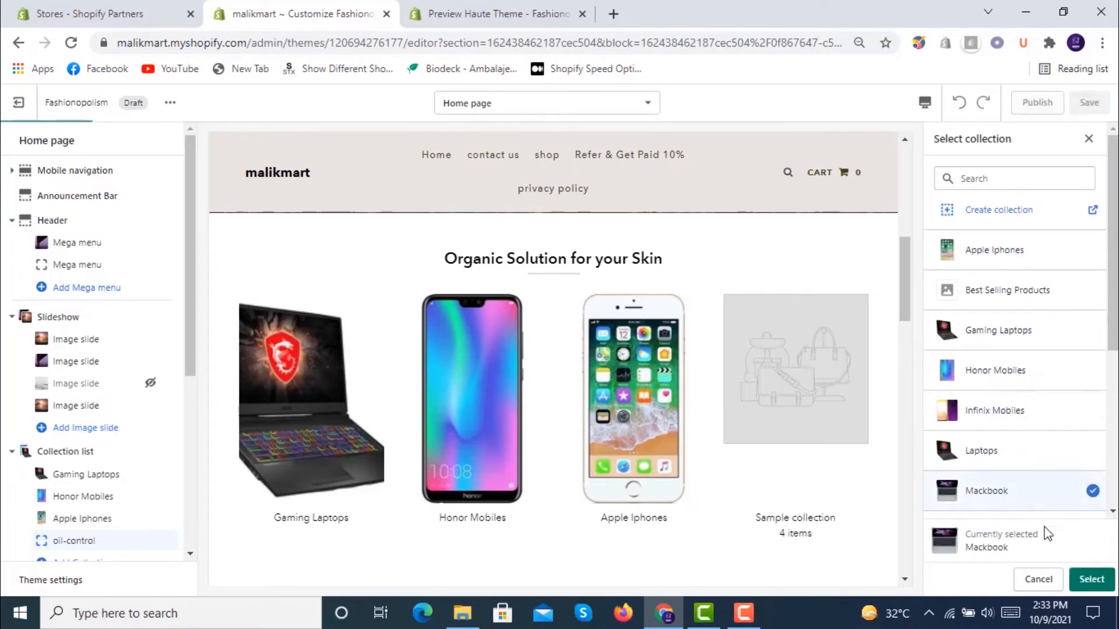
click(1086, 580)
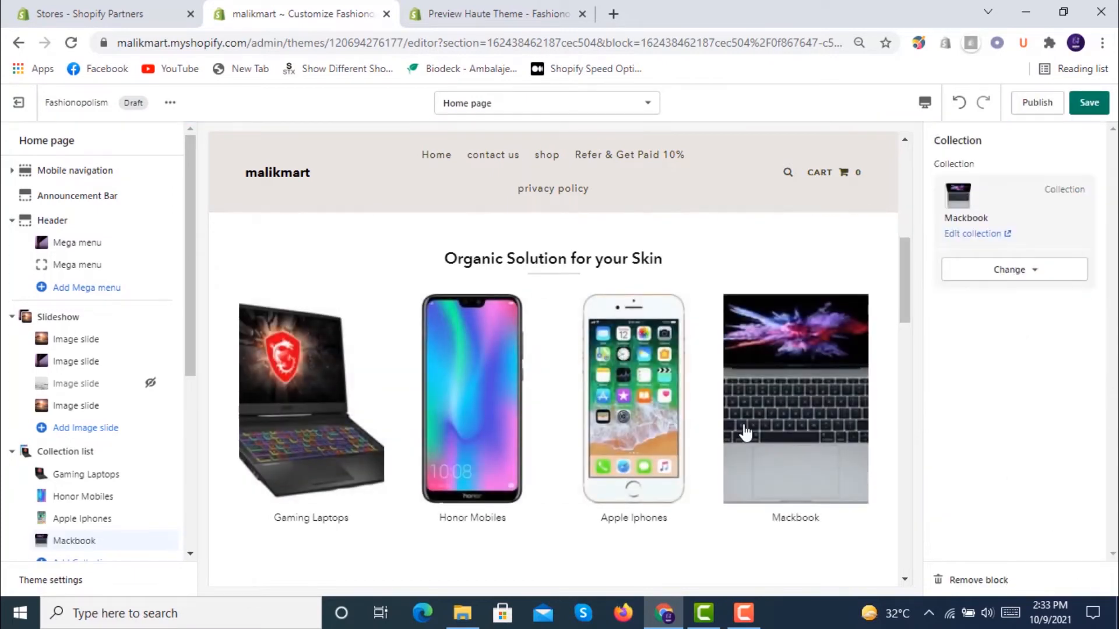
scroll(425, 388, down, 4)
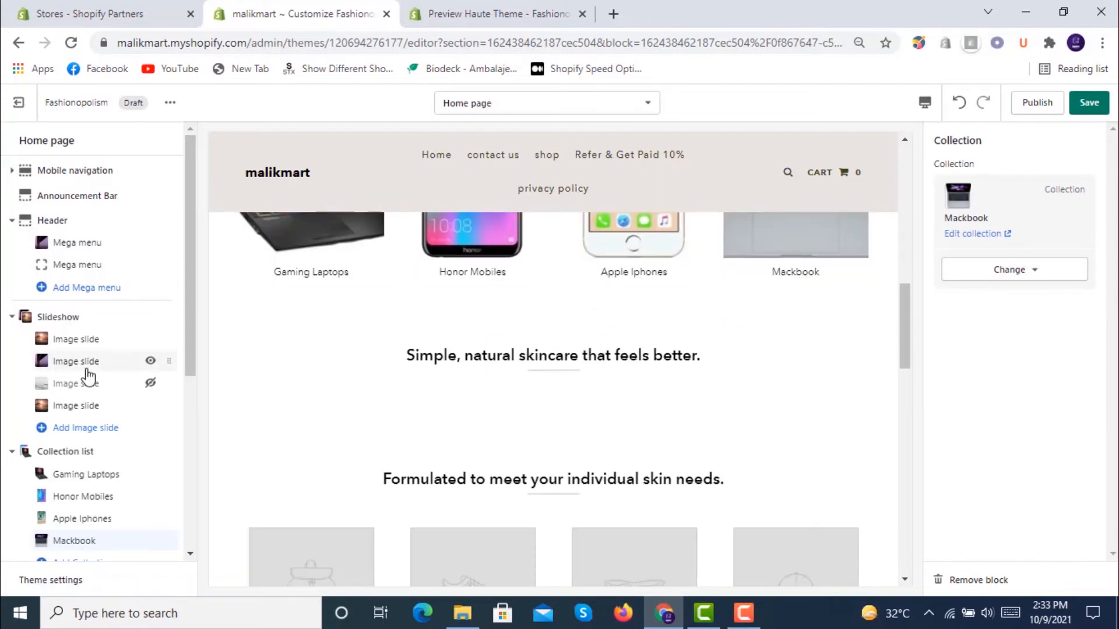
Change the Featured collection section's collection from anti-acne to Apple Iphones
scroll(89, 376, down, 3)
scroll(88, 373, down, 2)
click(88, 350)
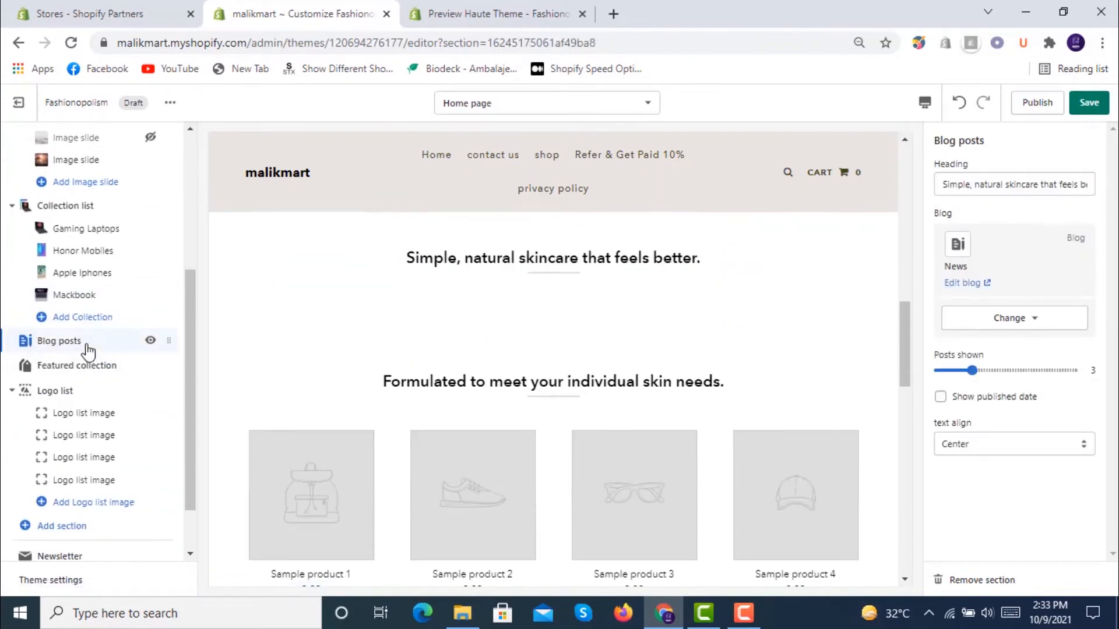
click(93, 367)
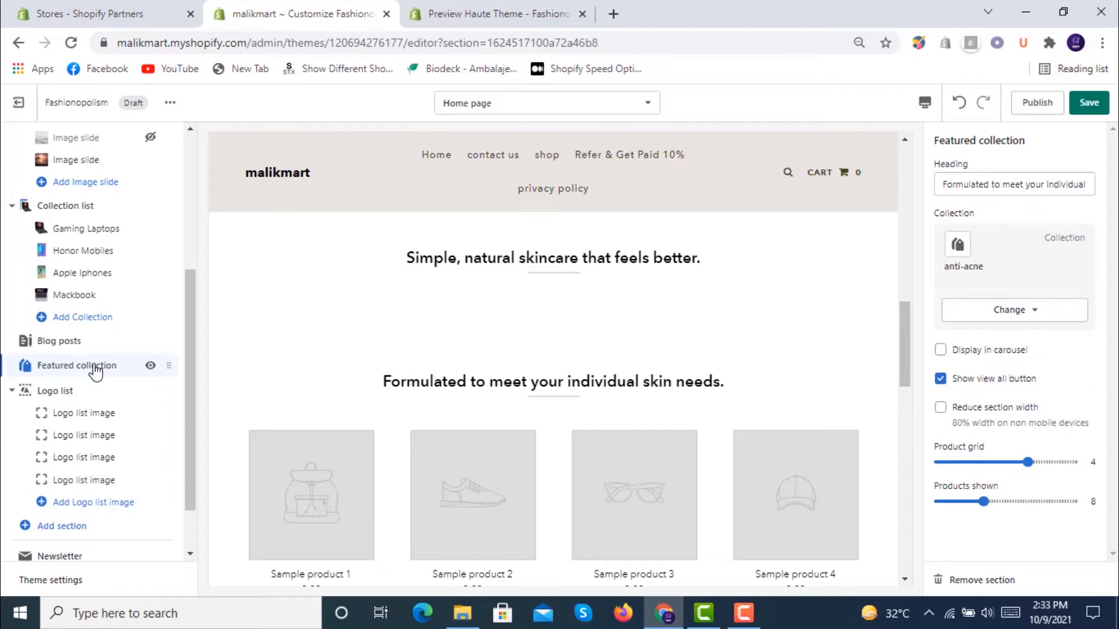
click(1027, 310)
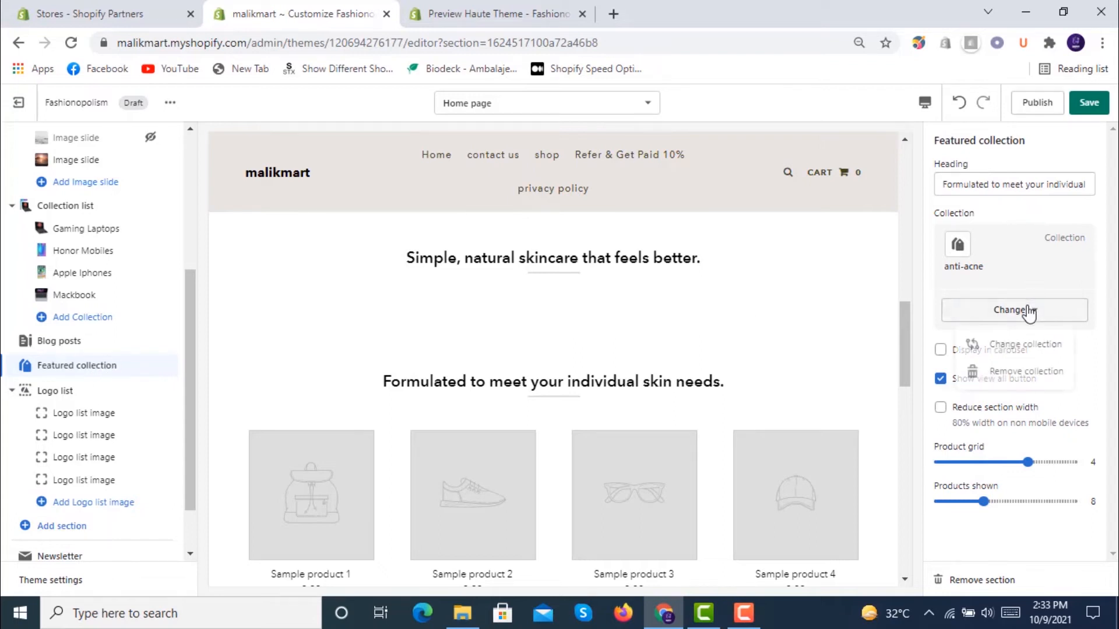
click(1030, 348)
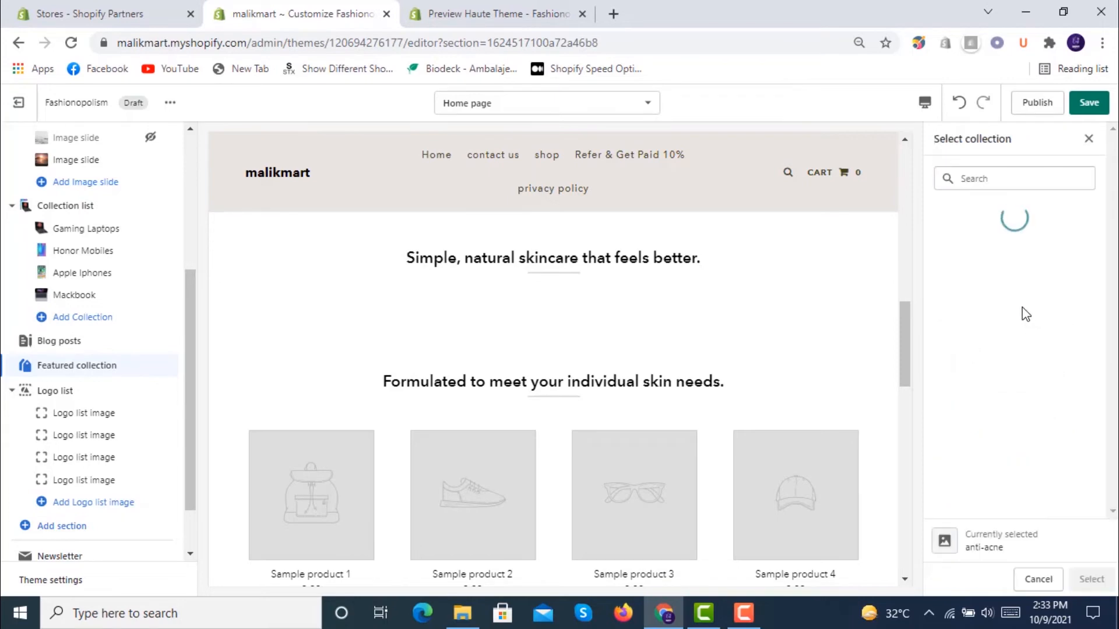
click(1015, 253)
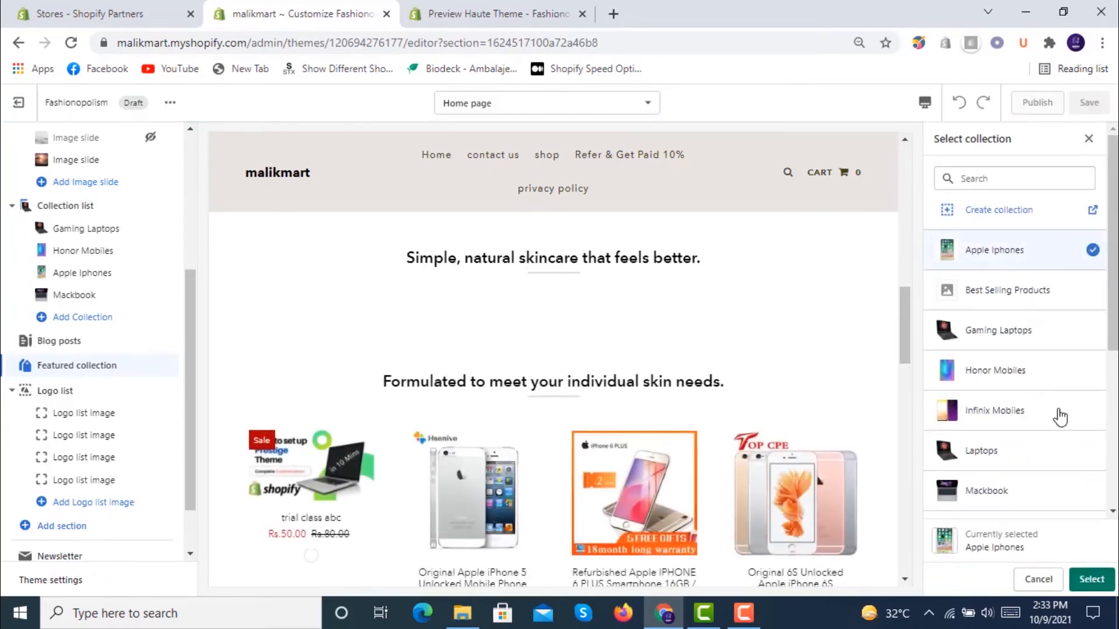
click(1092, 578)
scroll(445, 391, down, 10)
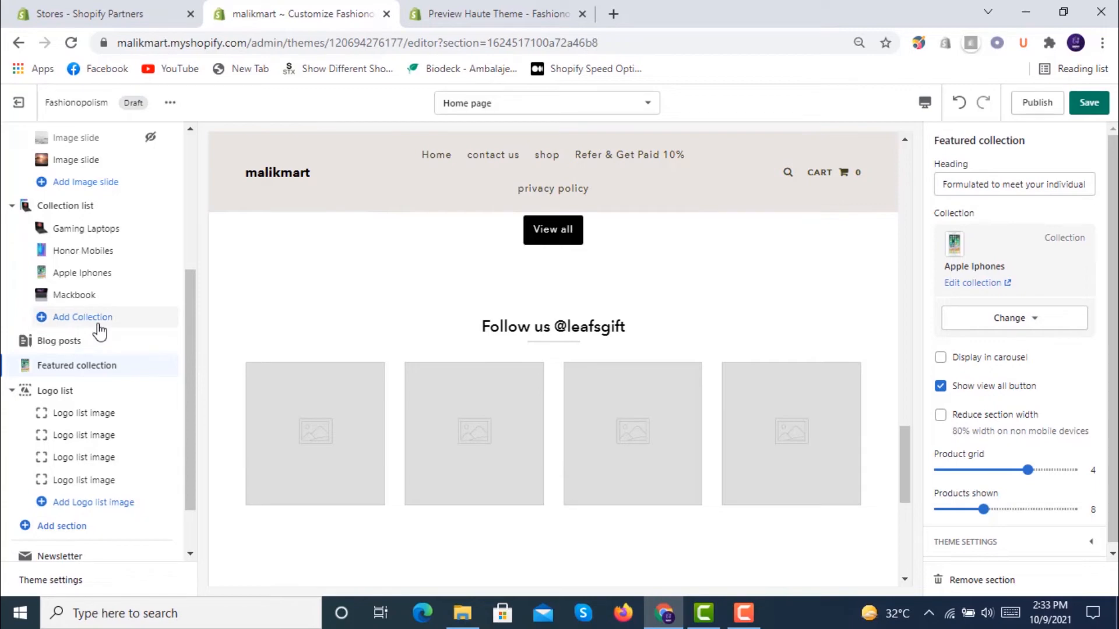
Set the first Logo list image to the purple bridge photo from the image library
scroll(98, 366, down, 1)
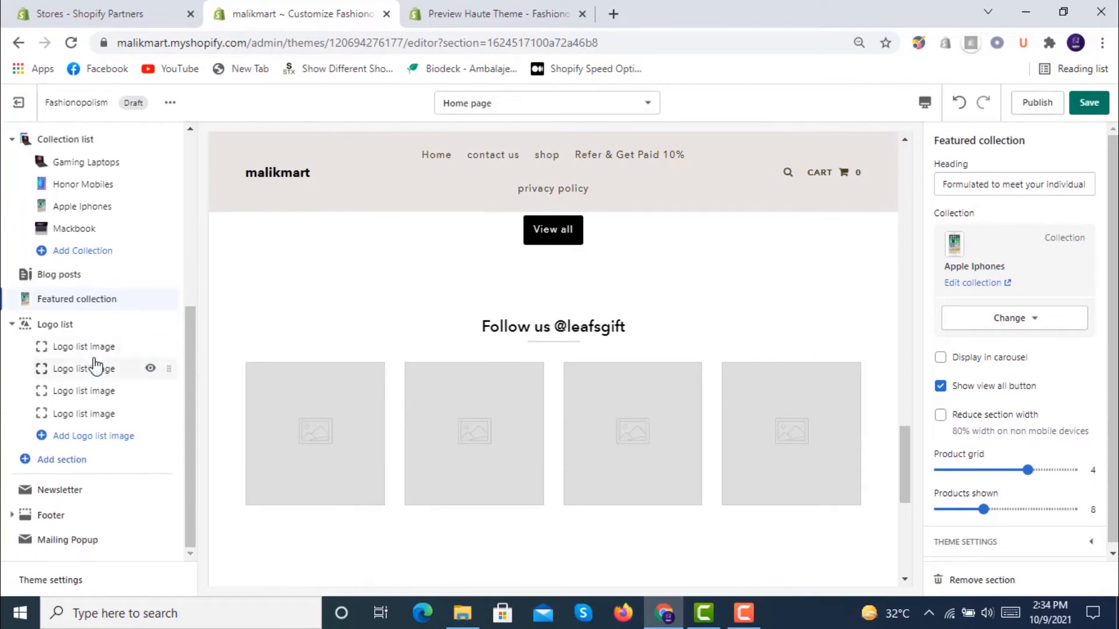
click(84, 324)
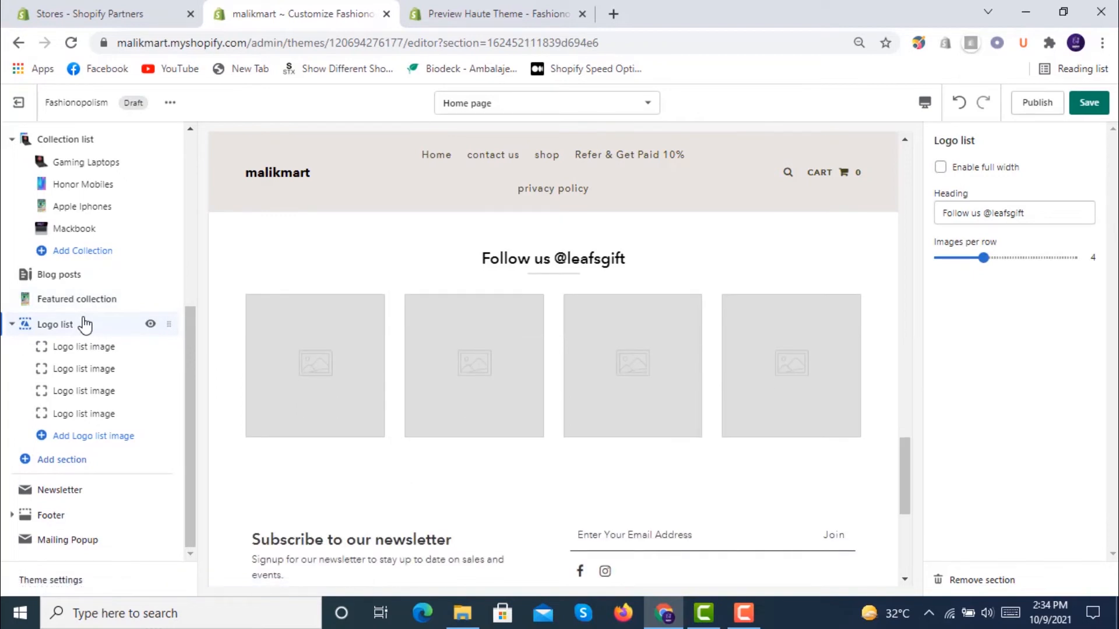
click(91, 348)
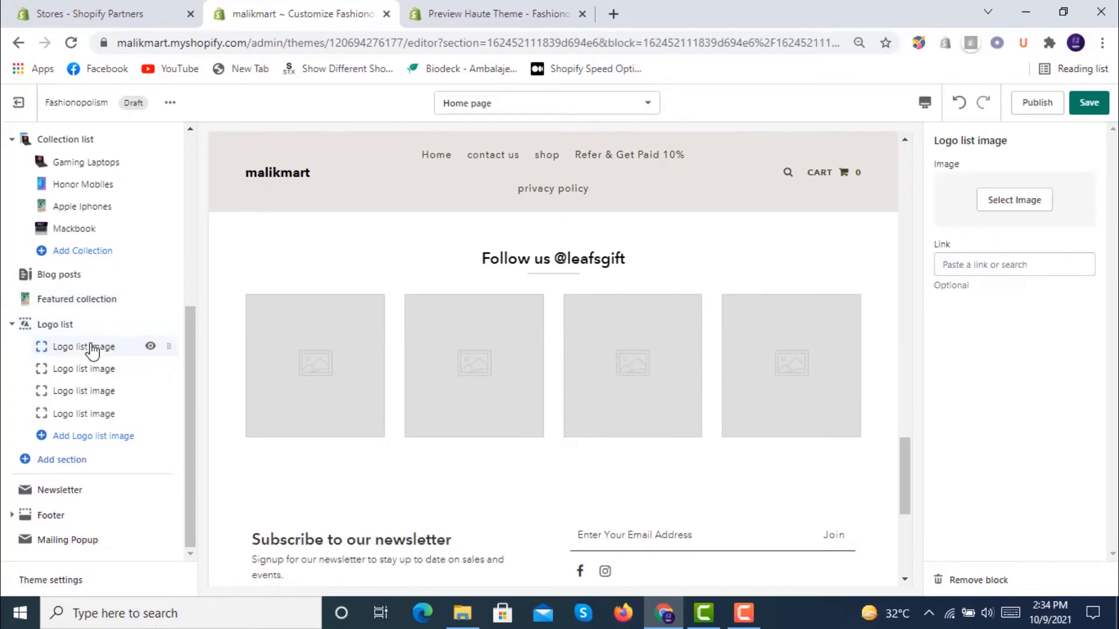
click(90, 333)
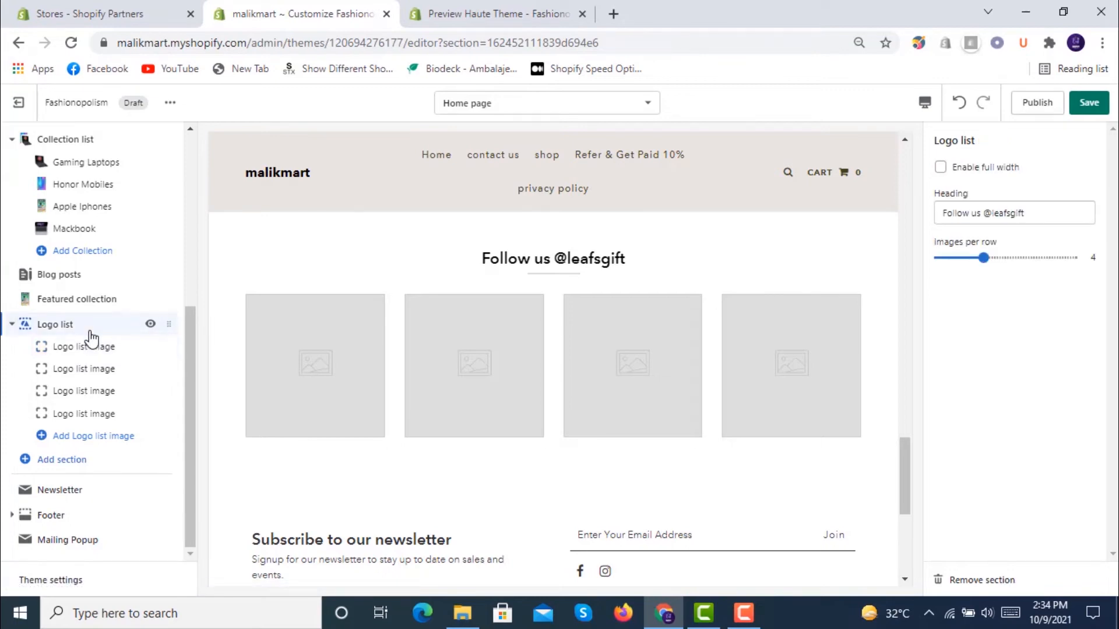
click(94, 349)
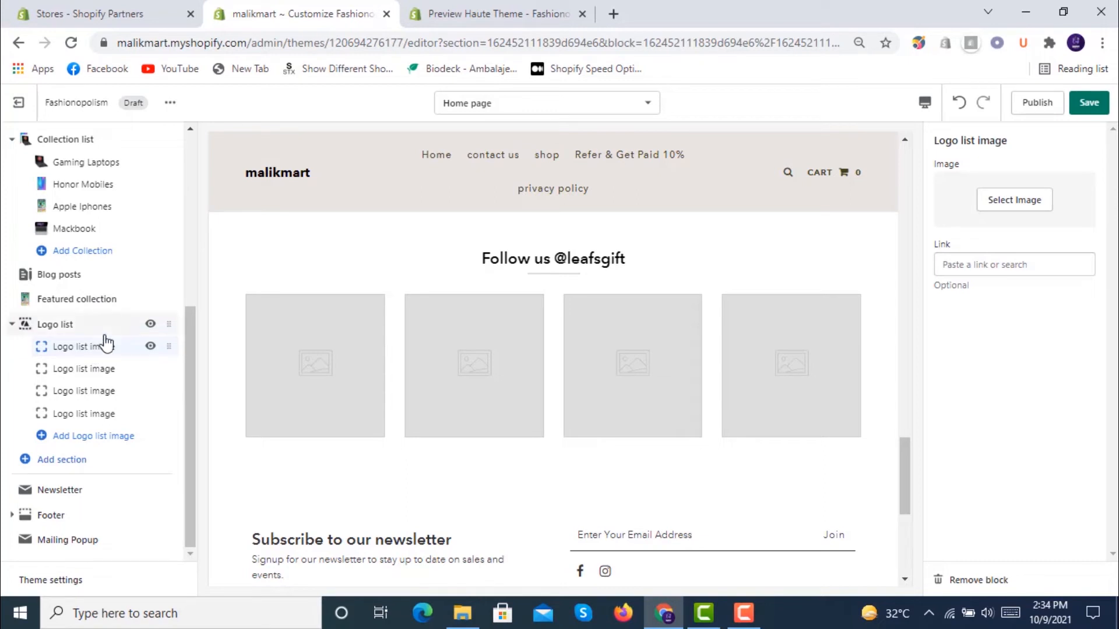
click(1064, 199)
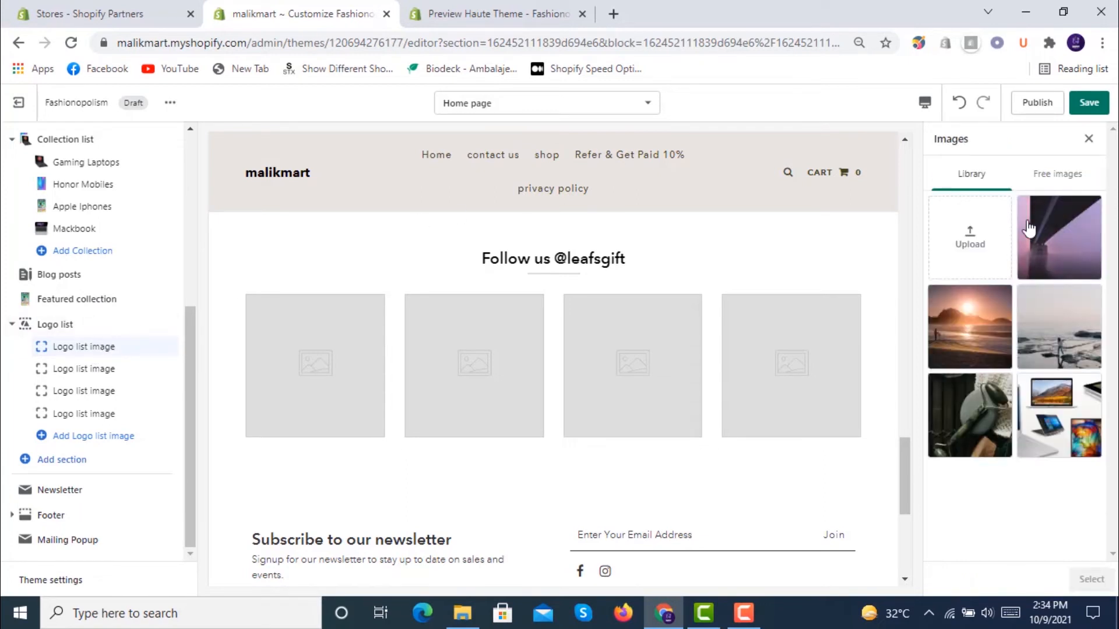
click(1029, 228)
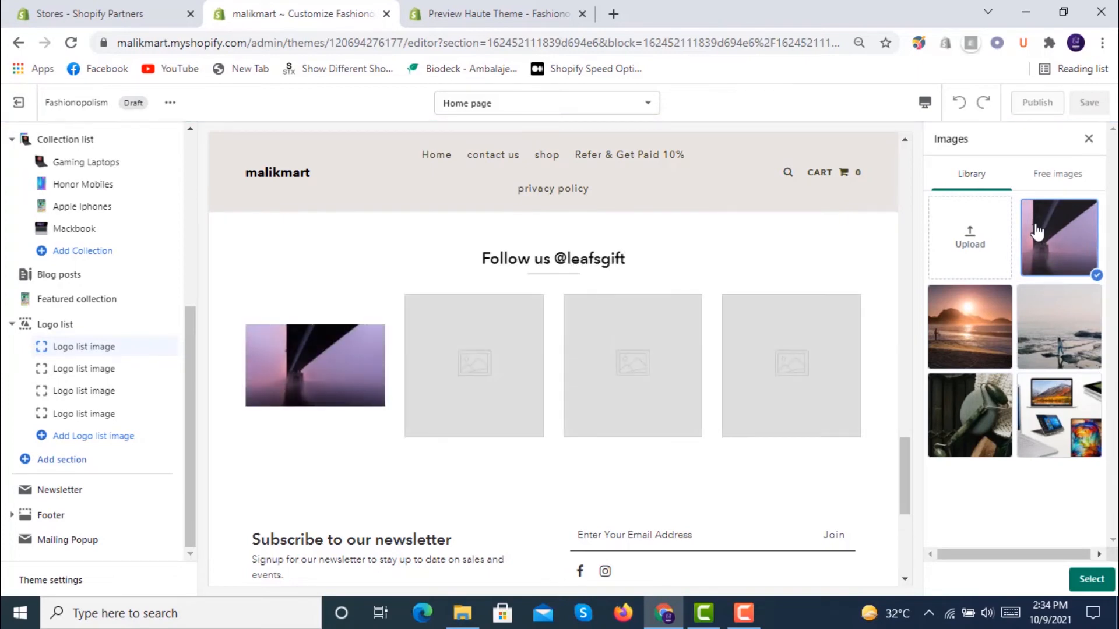
click(1091, 579)
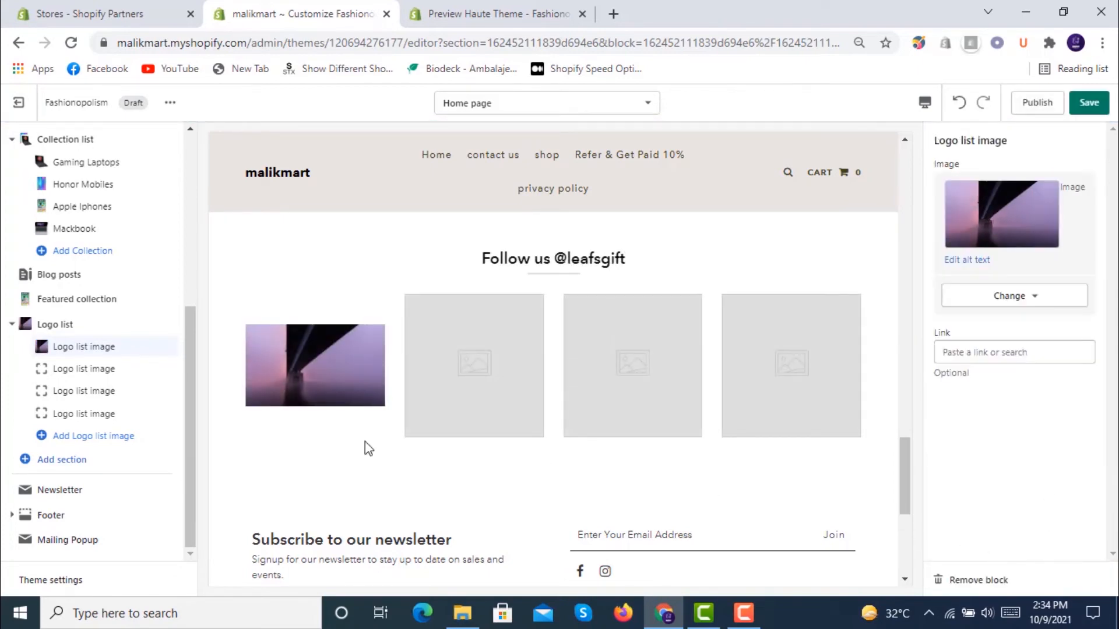
Set the second Logo list image to the beach sunset photo from the image library
click(75, 368)
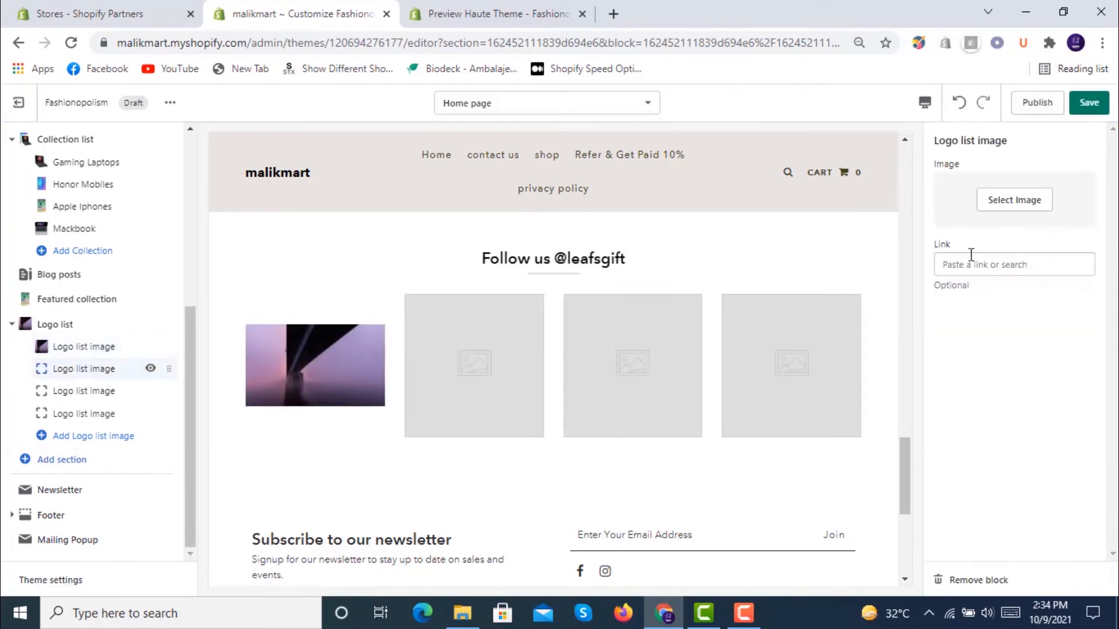
click(1003, 202)
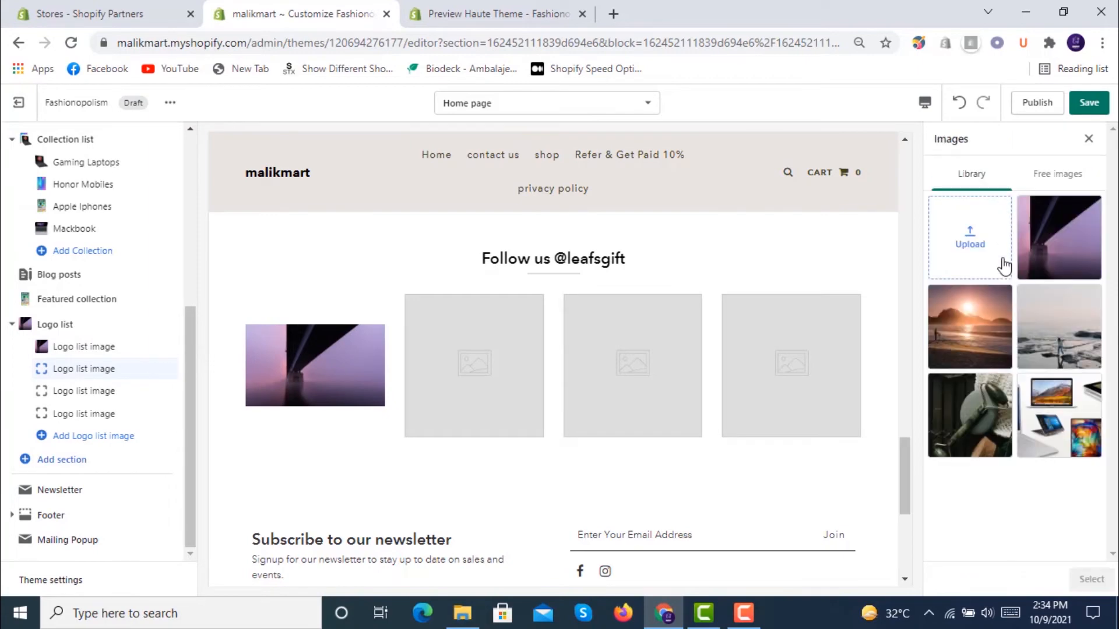
click(1043, 305)
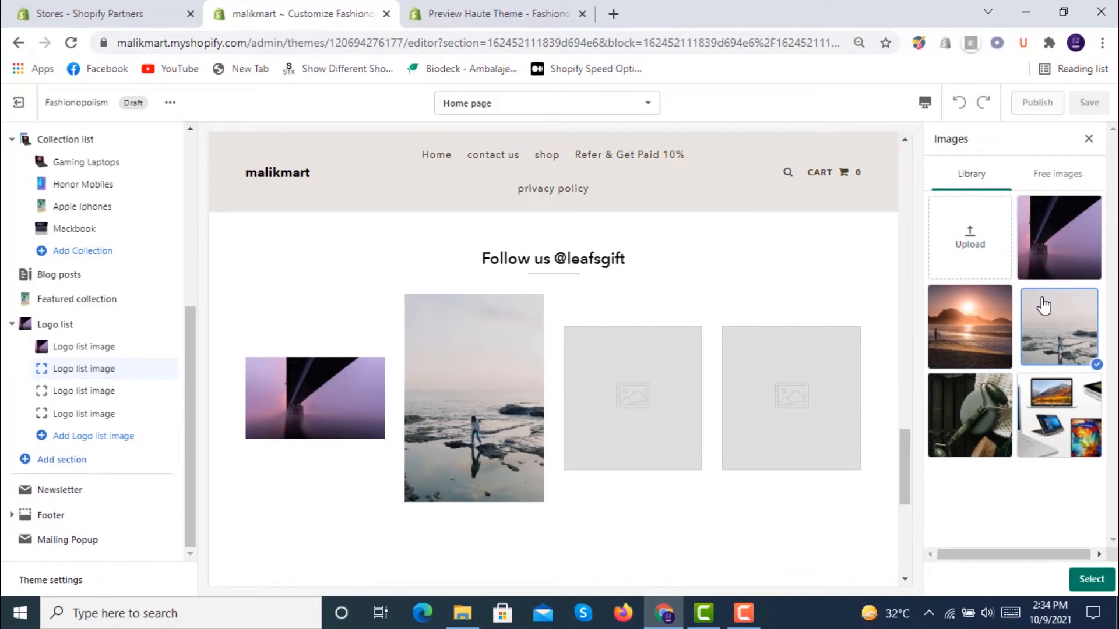
click(982, 329)
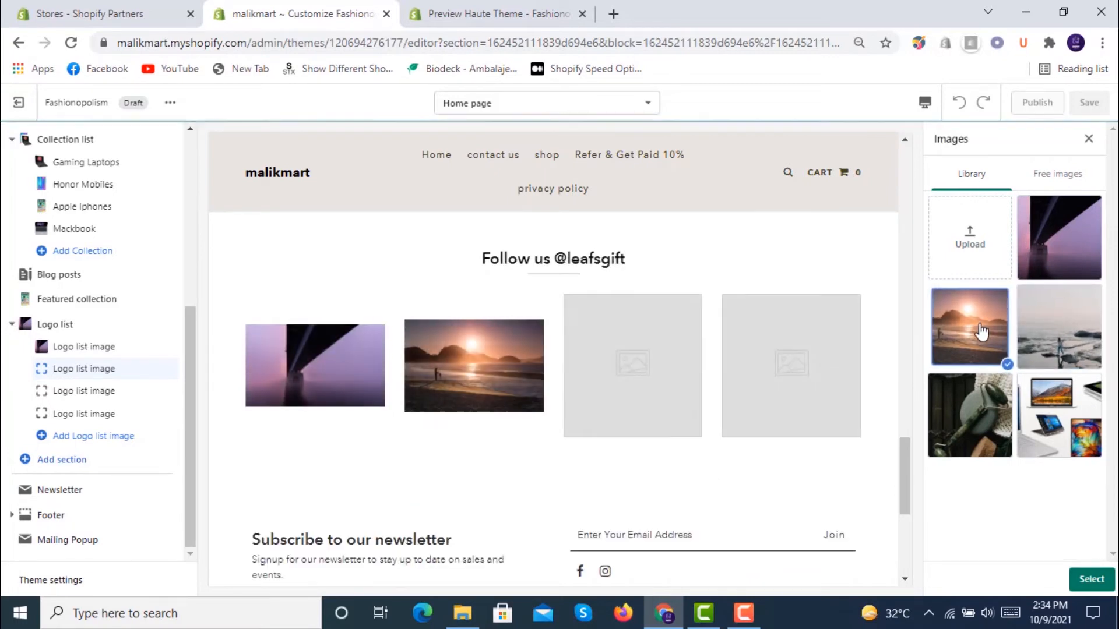
click(1091, 579)
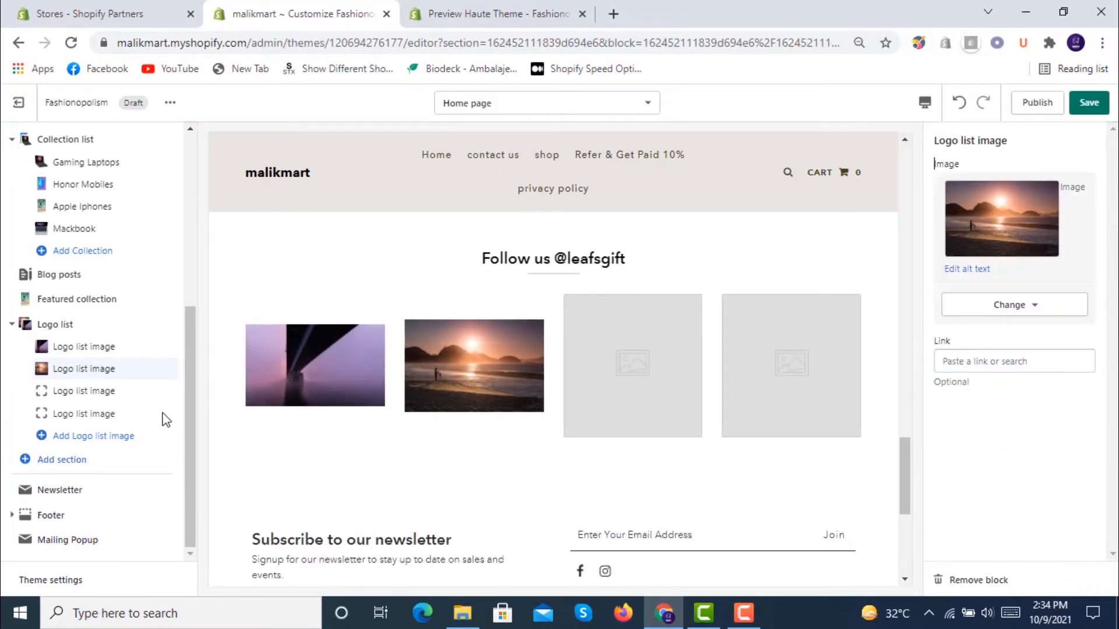
Set the third Logo list image to the beach sunset photo from the image library
click(105, 391)
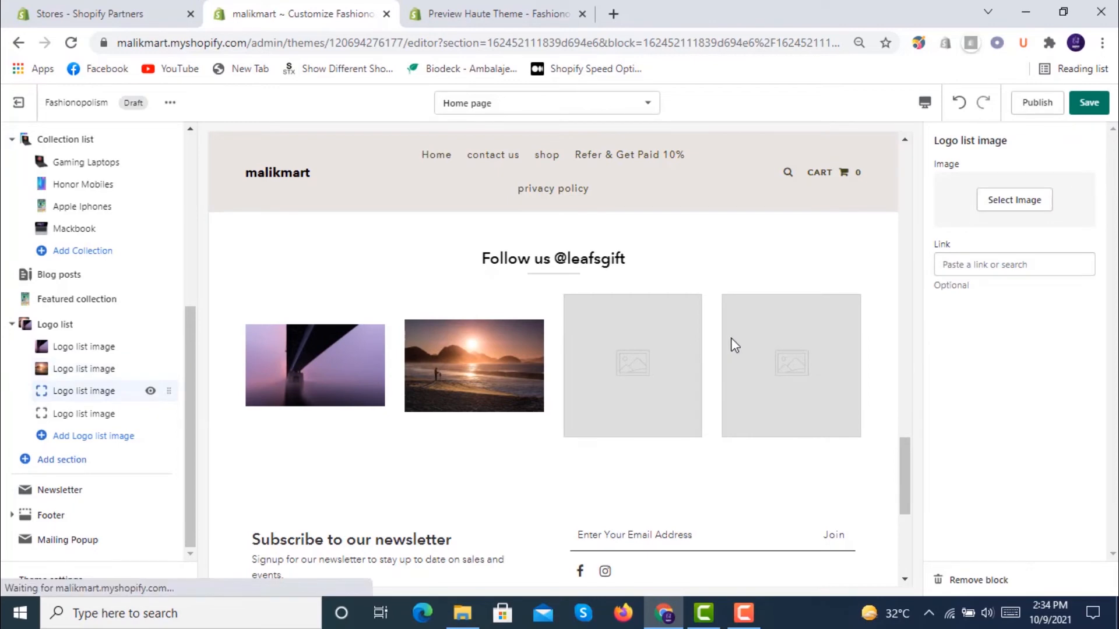
click(1017, 204)
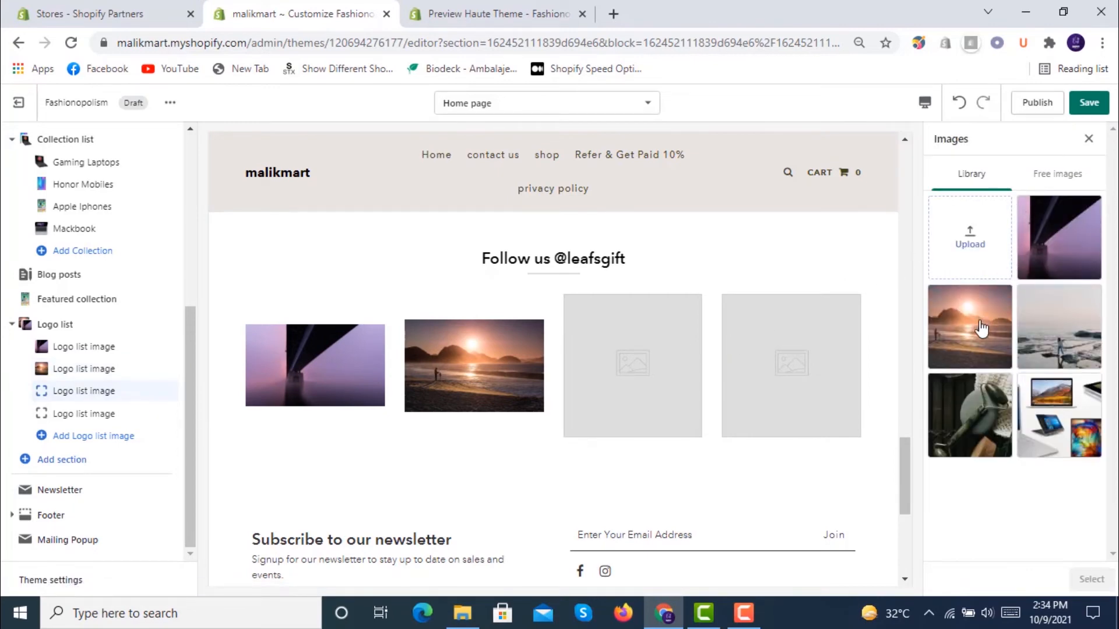
click(1001, 299)
click(1091, 580)
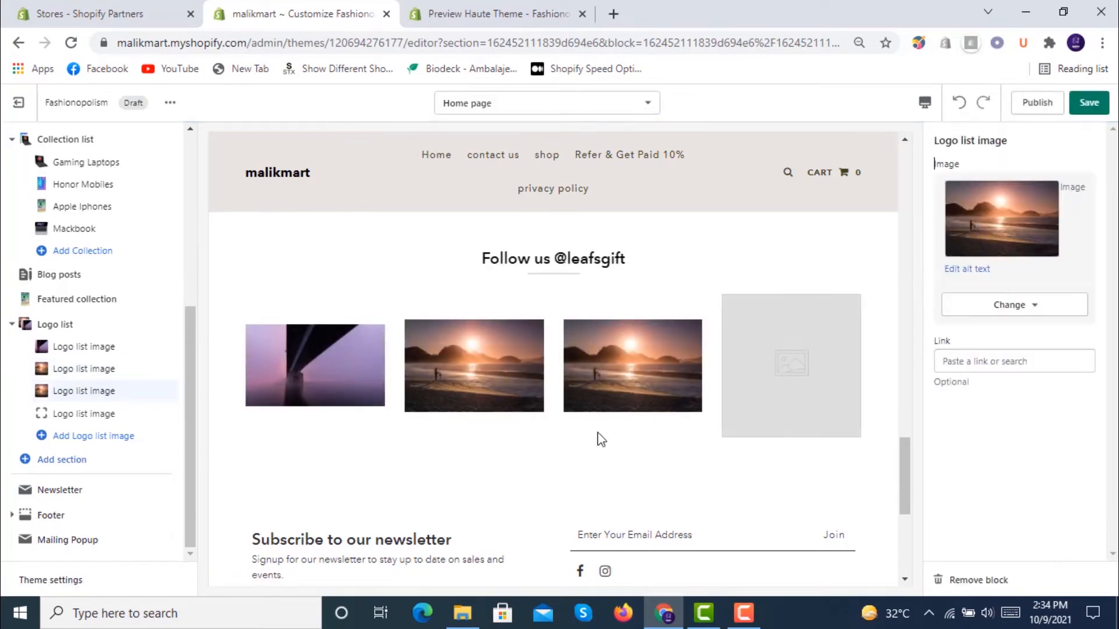
Set the fourth Logo list image to the beach sunset photo from the image library
click(83, 414)
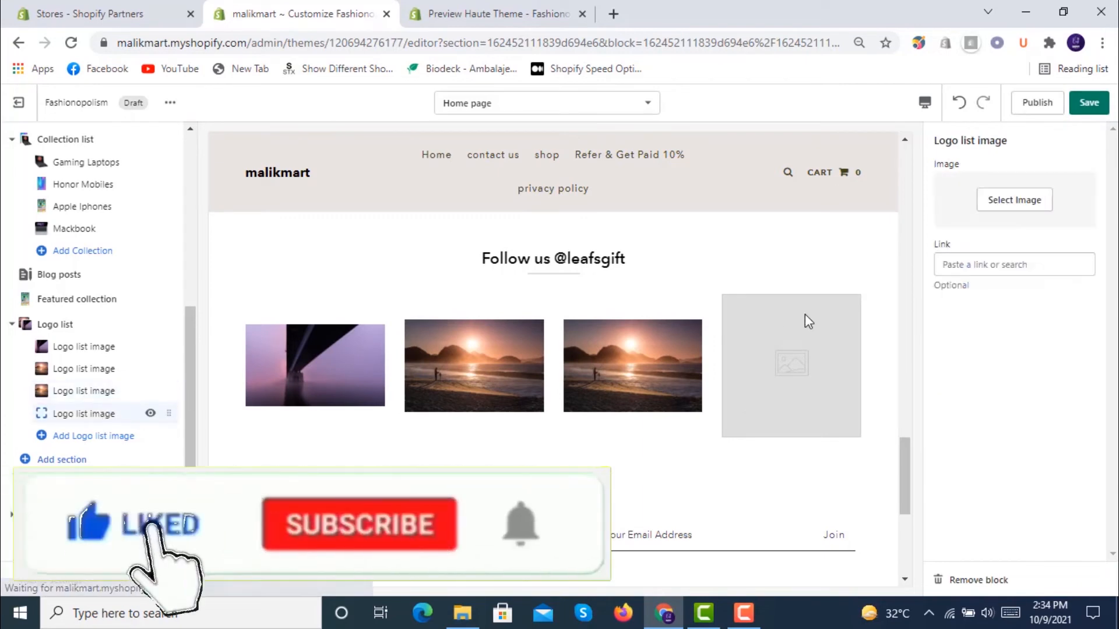
click(1013, 199)
click(969, 327)
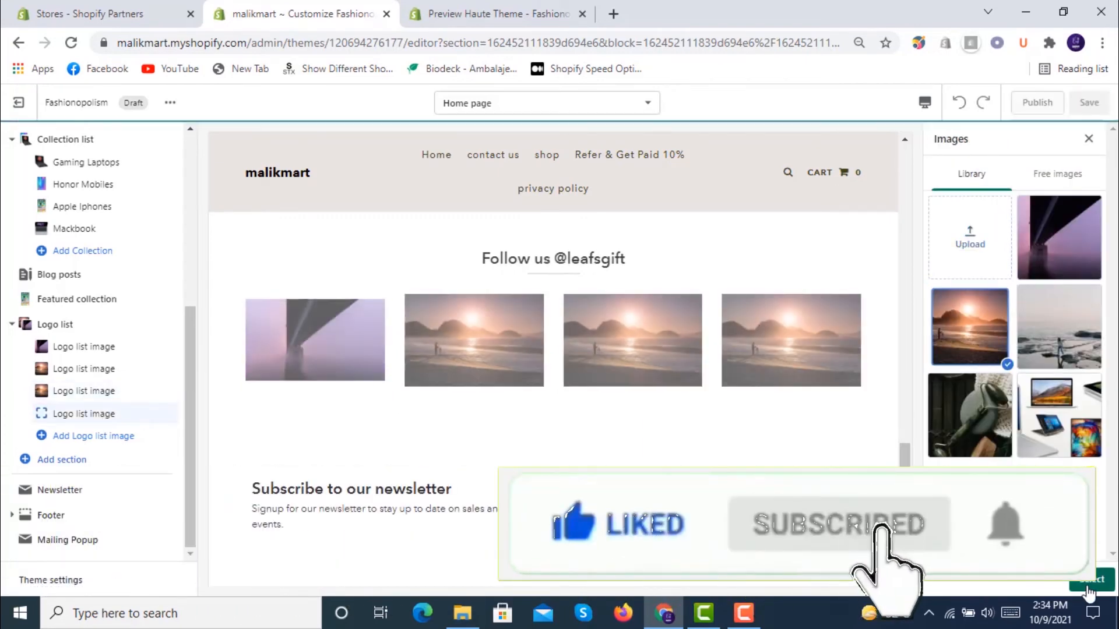
click(1091, 580)
Open the Newsletter section's settings and examine the section in the home page preview
scroll(674, 448, down, 5)
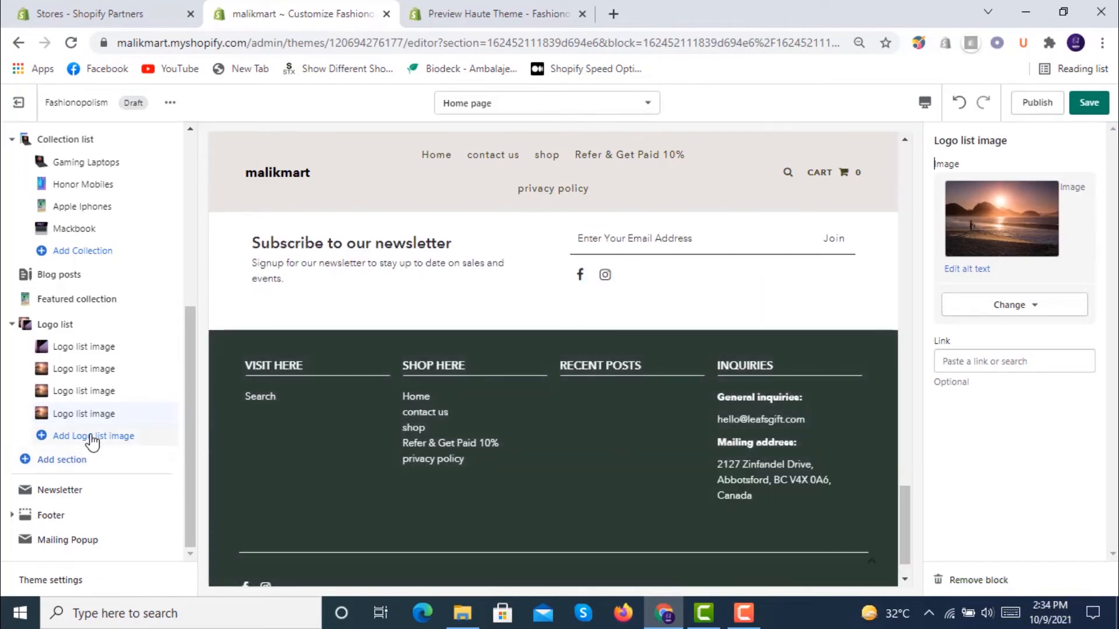
click(61, 489)
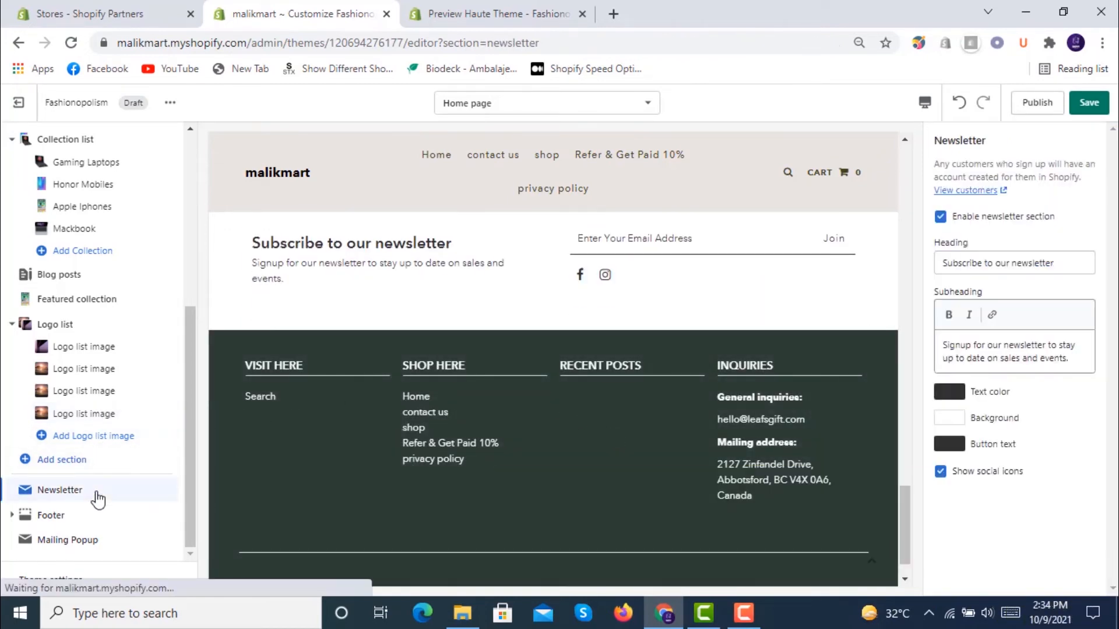
scroll(795, 279, up, 3)
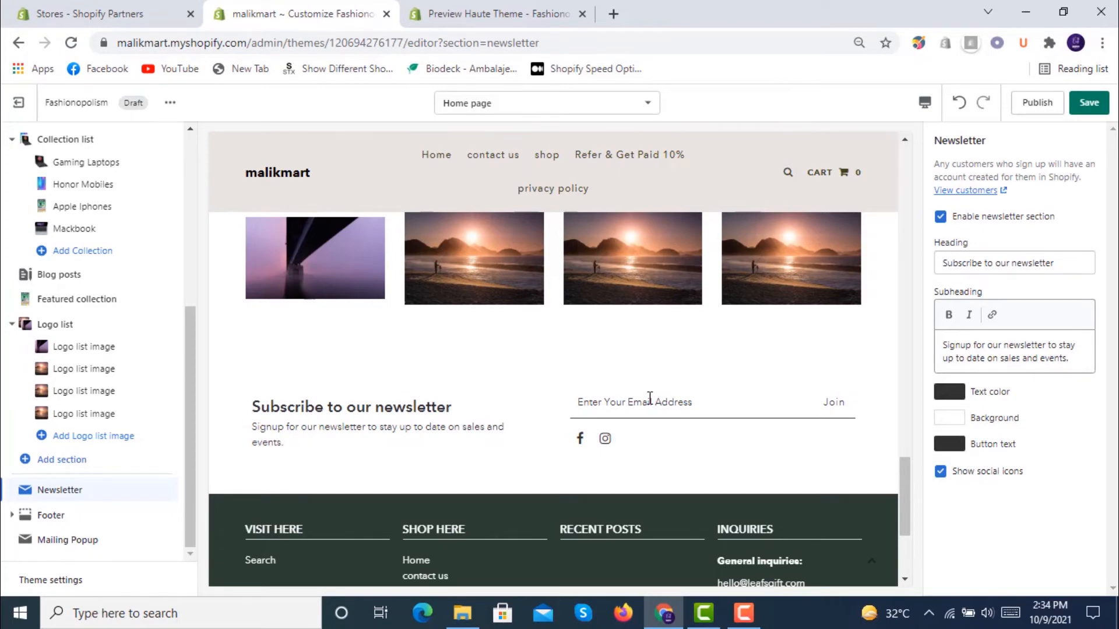
Add a Gallery section to the home page and set its first image to the beach sunset photo
click(89, 463)
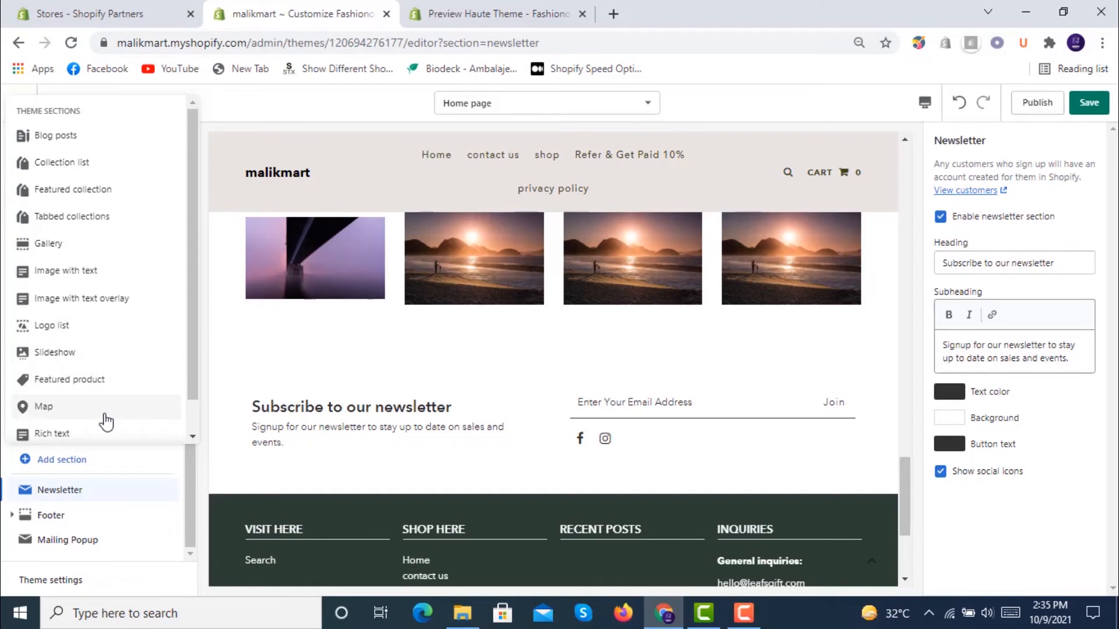
click(92, 246)
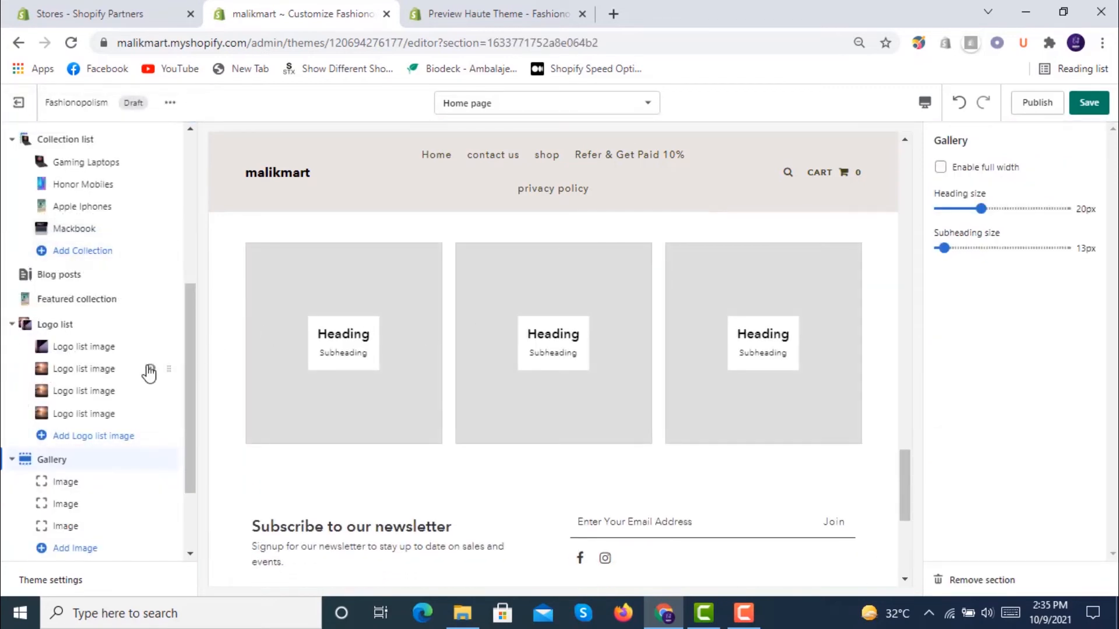
click(79, 482)
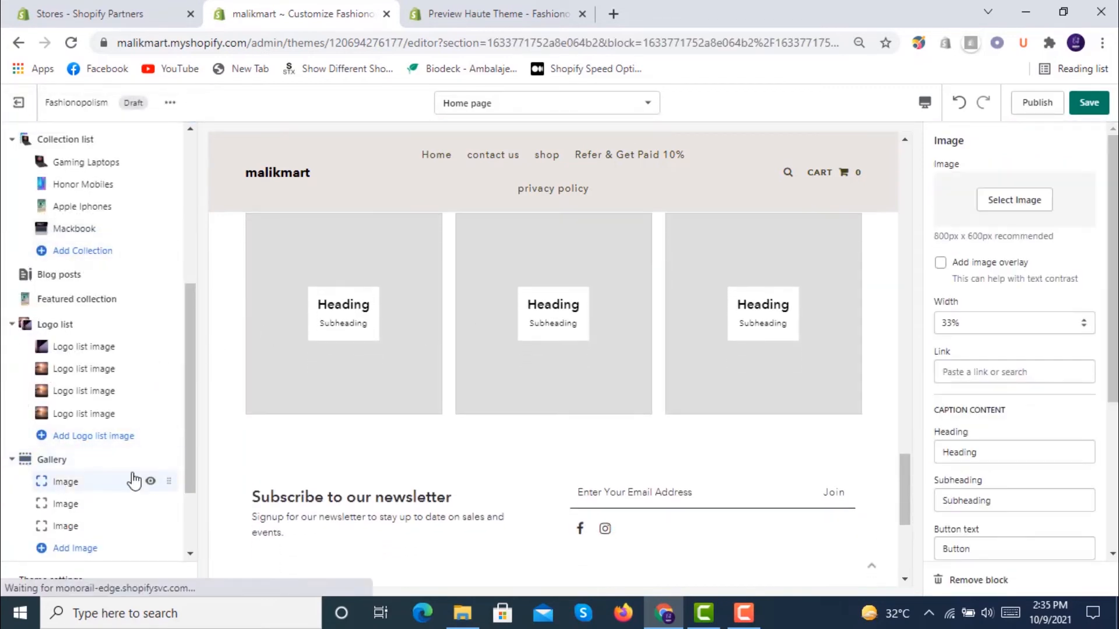
click(1023, 204)
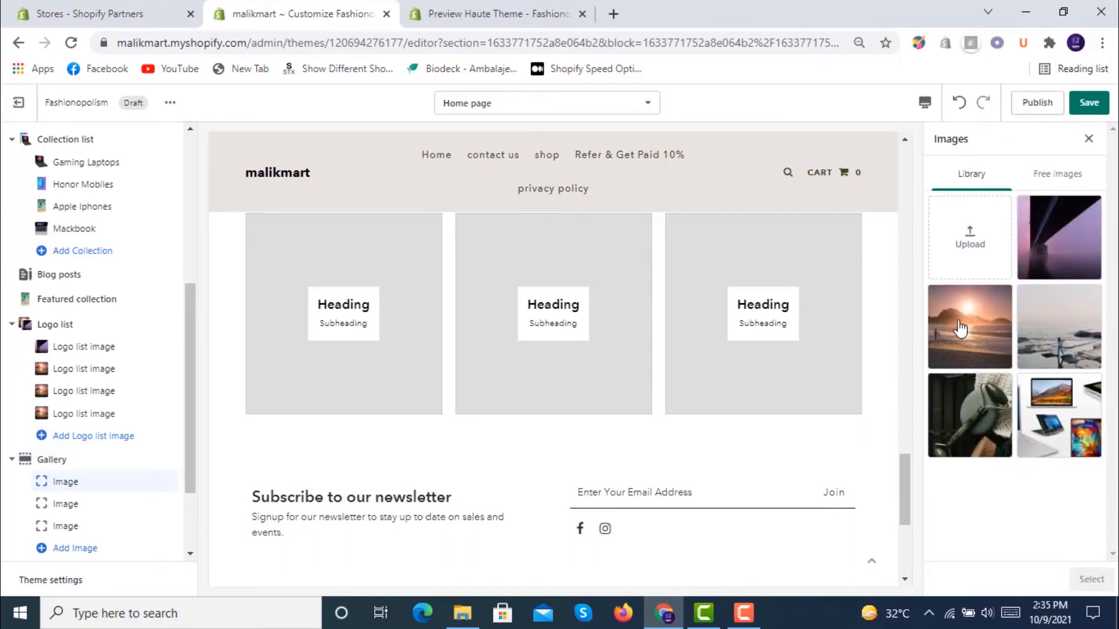
click(960, 330)
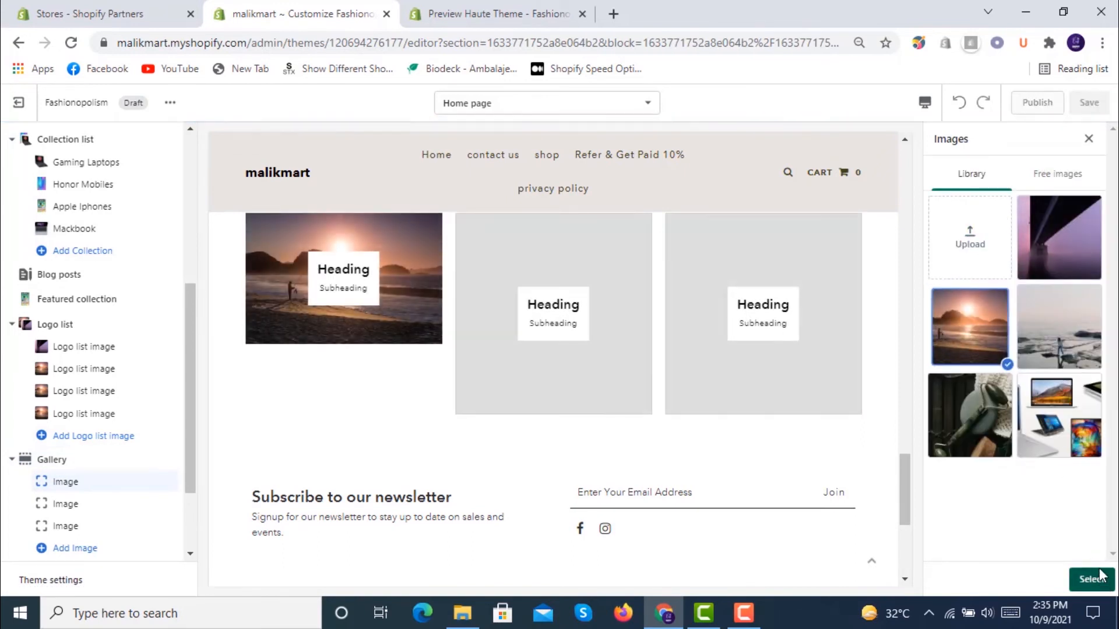
click(1091, 579)
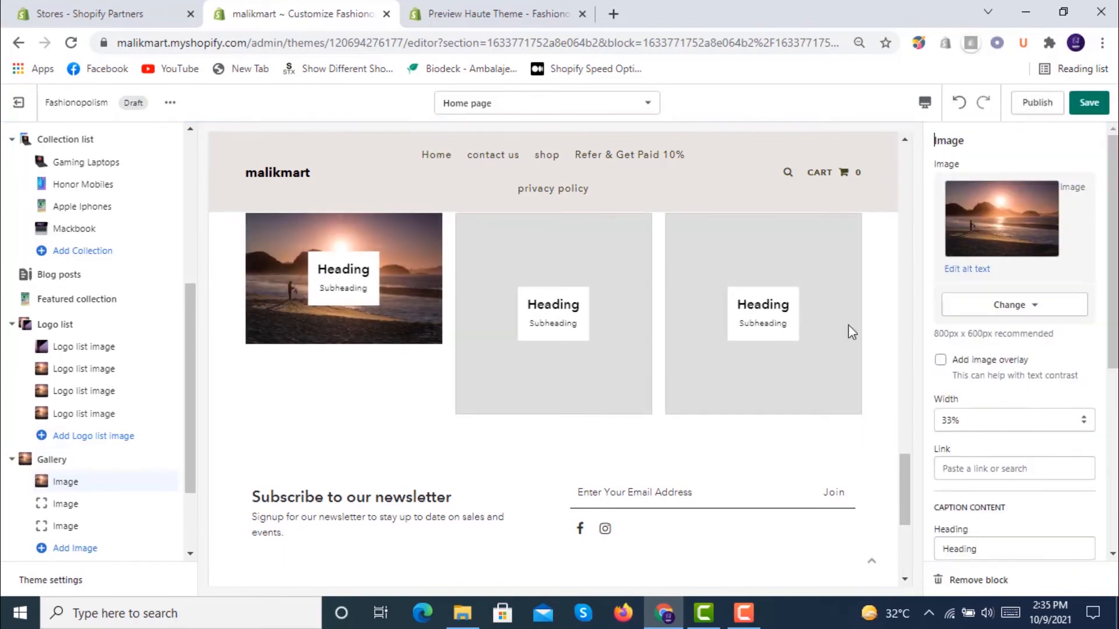
Set the Gallery section's second image to the beach sunset photo from the image library
click(87, 505)
click(994, 213)
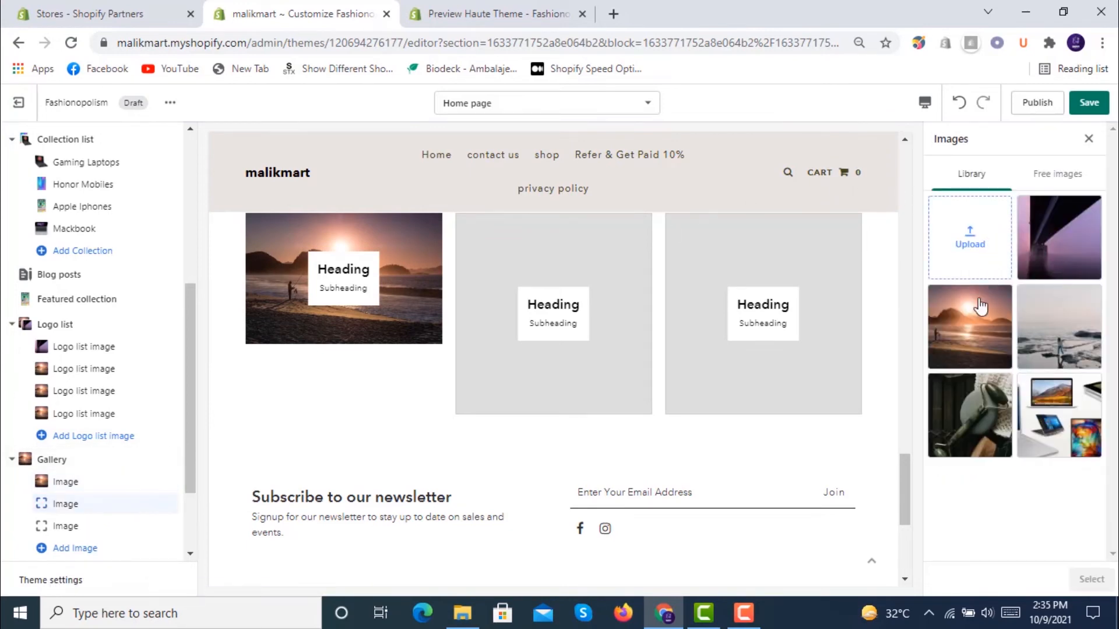
click(993, 344)
click(1091, 578)
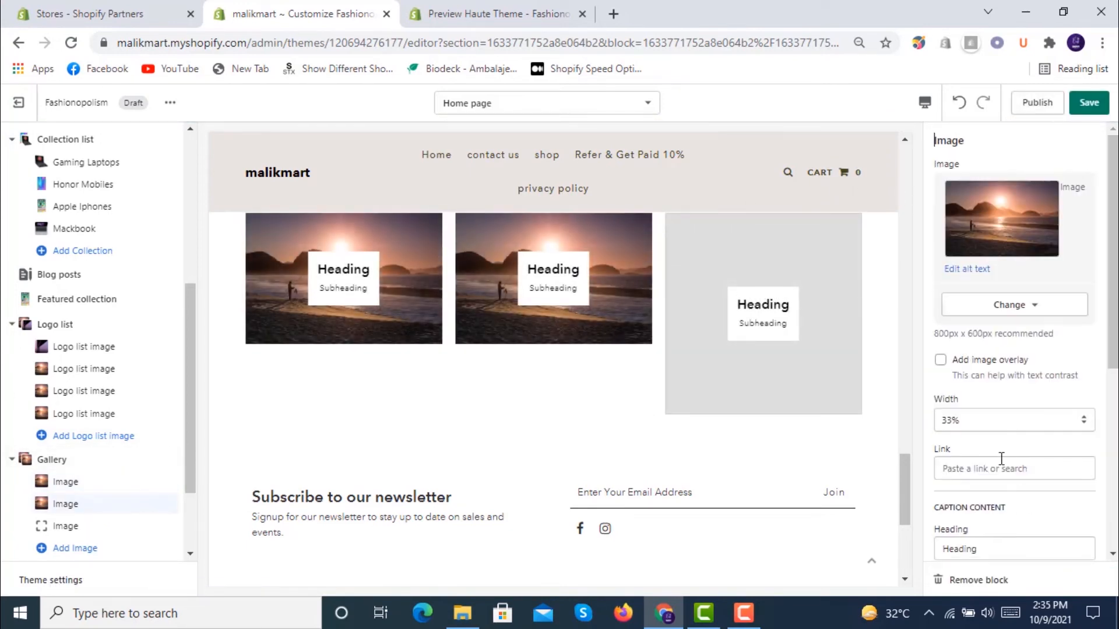
Set the Gallery section's third image to the beach sunset photo from the image library
click(71, 527)
click(1006, 220)
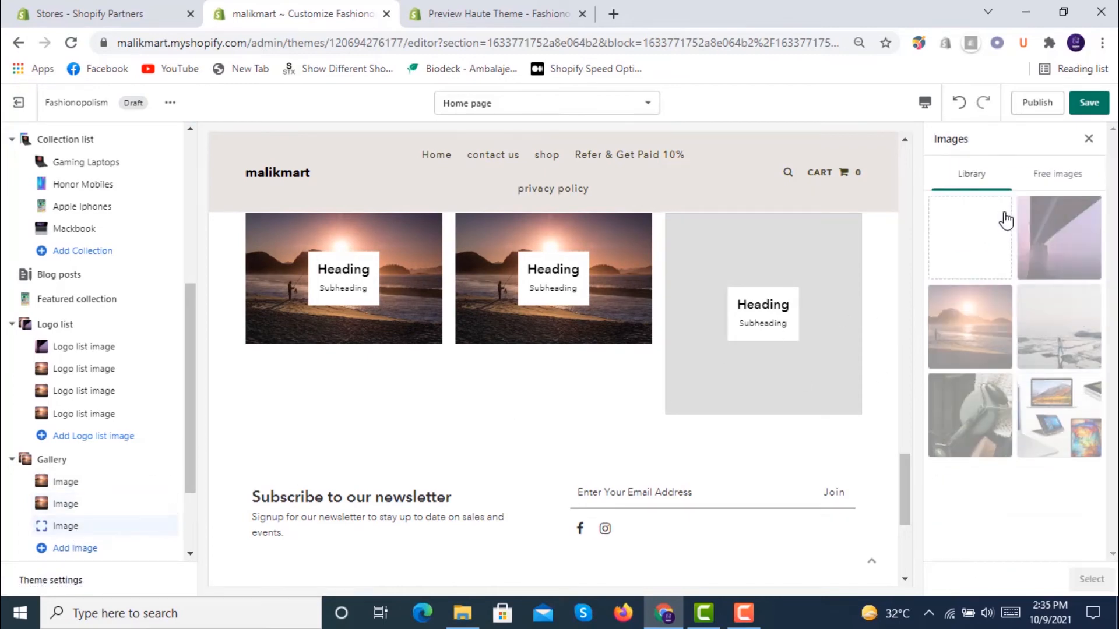
click(979, 337)
click(1091, 578)
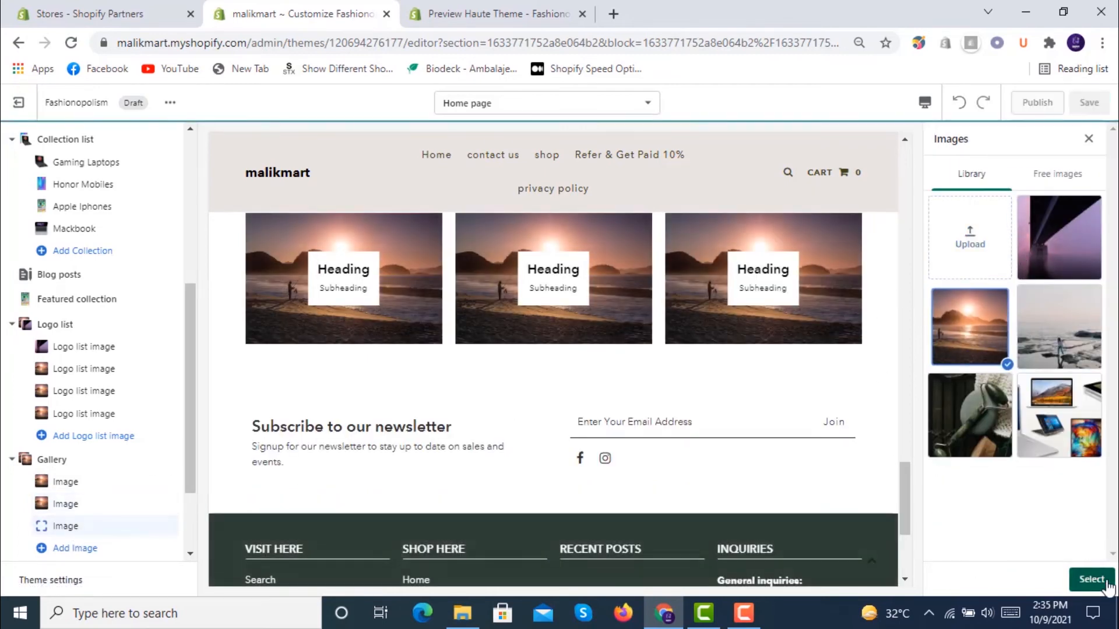
Examine the Footer section's settings and its Visit Here, Shop Here and Recent posts blocks
scroll(643, 310, down, 4)
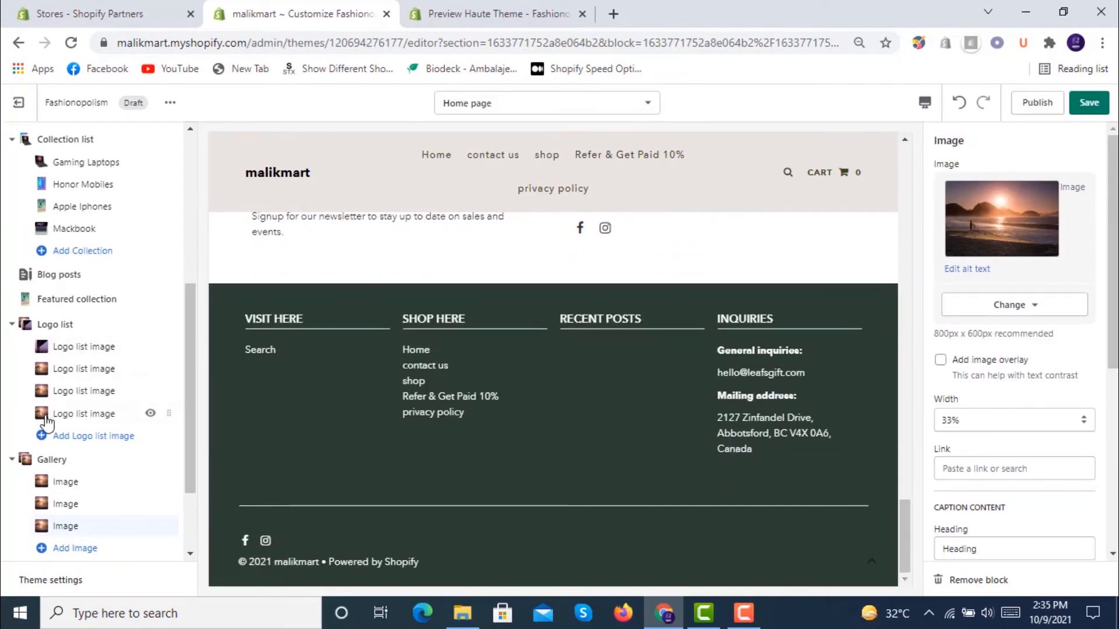
scroll(147, 411, down, 2)
click(70, 522)
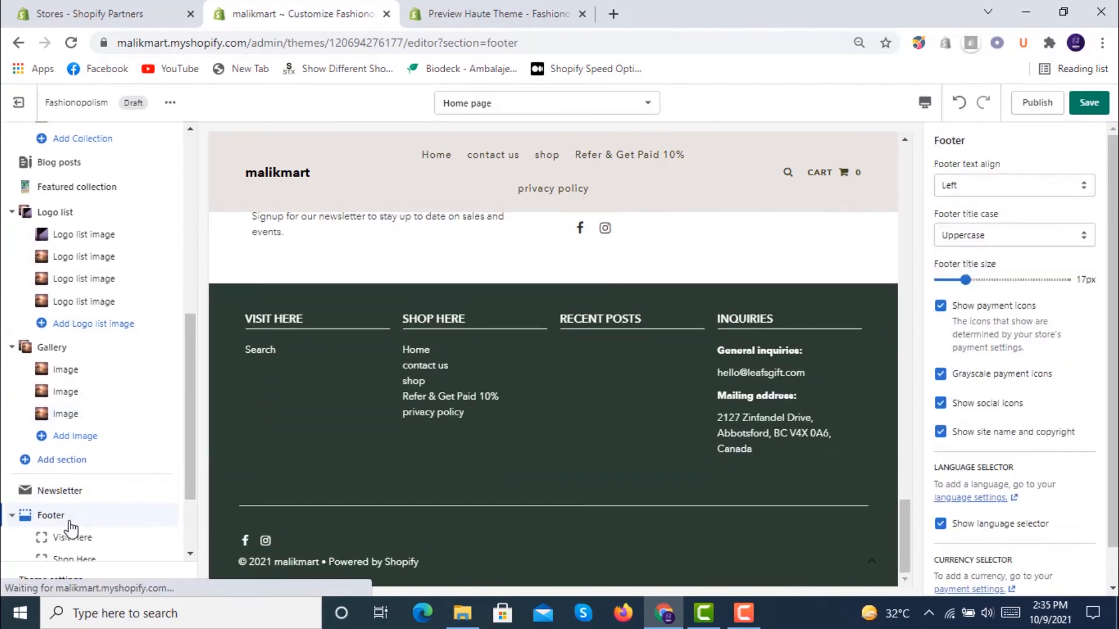
click(88, 536)
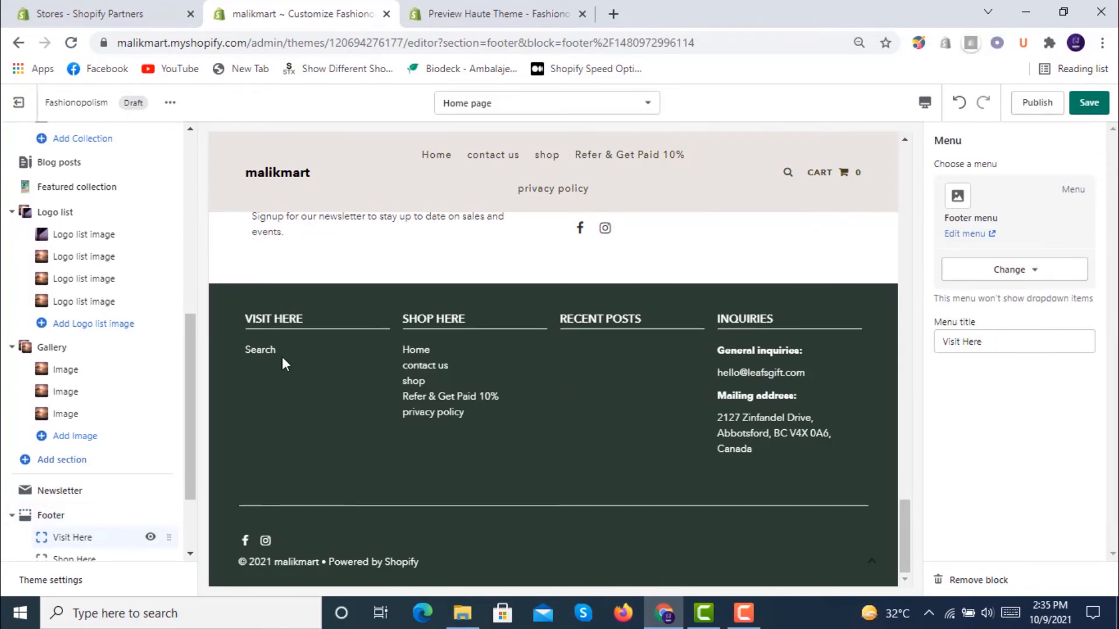
mouse_move(155, 408)
scroll(155, 408, down, 2)
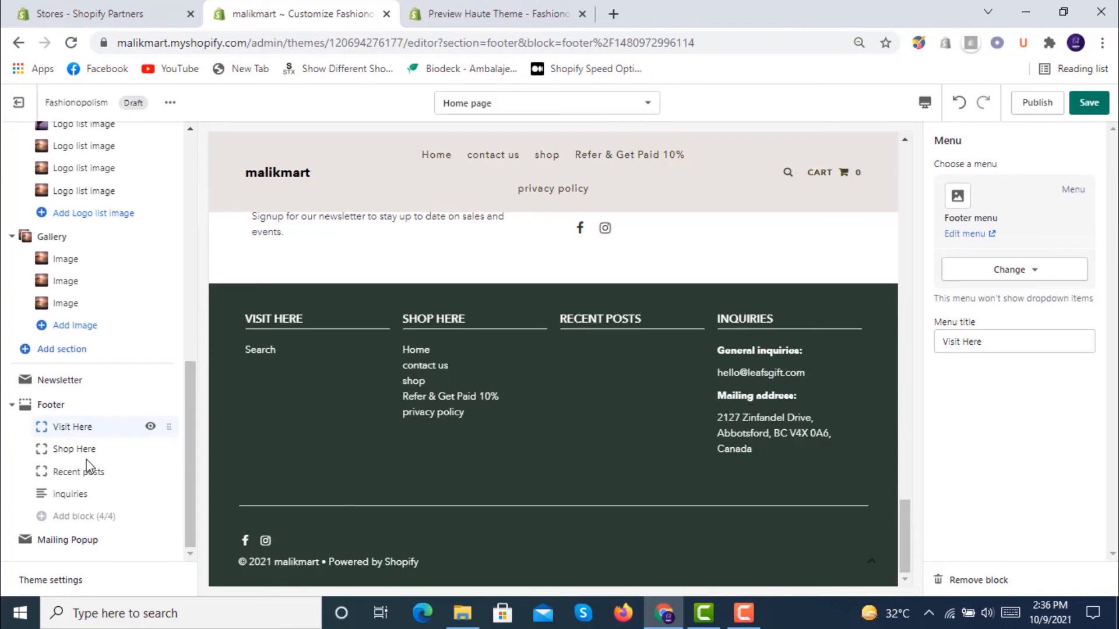
click(87, 450)
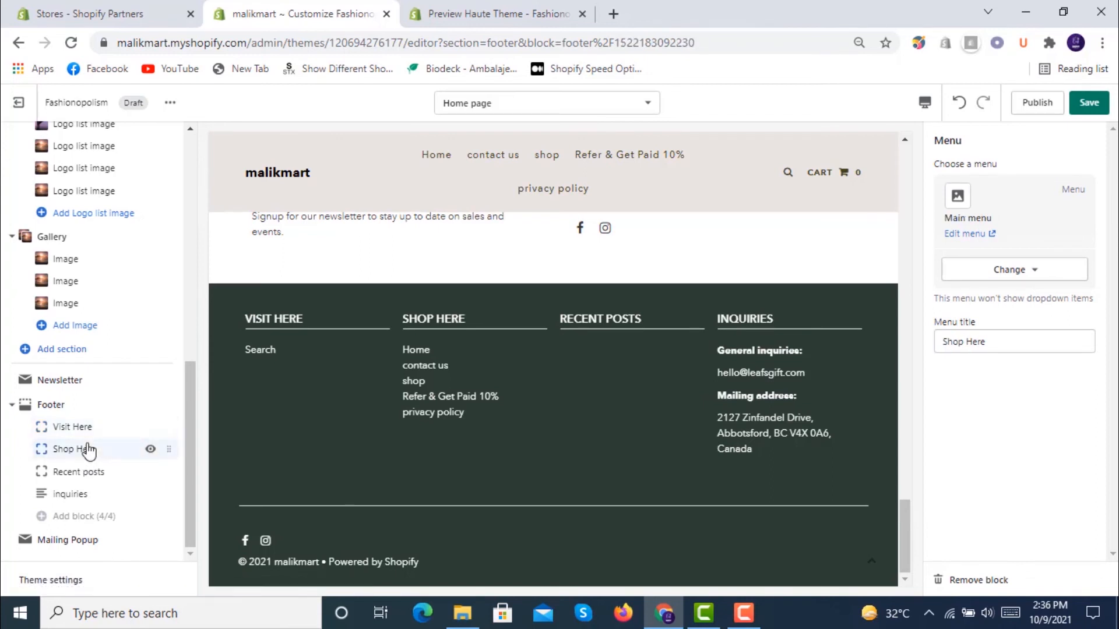
click(89, 473)
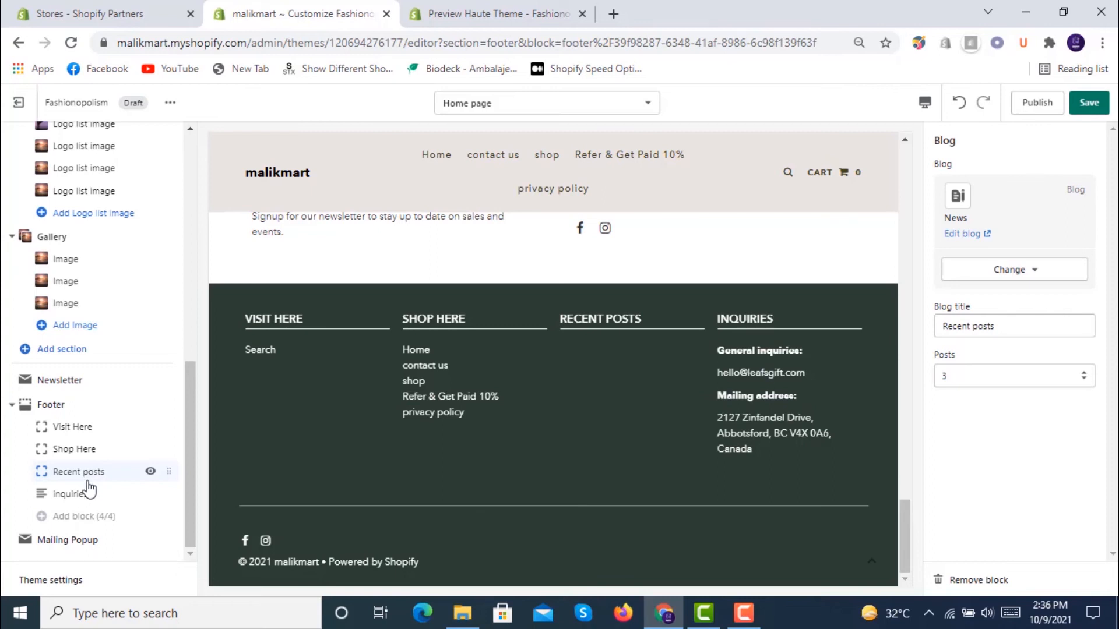
Delete the contact e-mail and mailing address from the footer's inquiries text block, keeping only the "General inquiries:" line
click(91, 494)
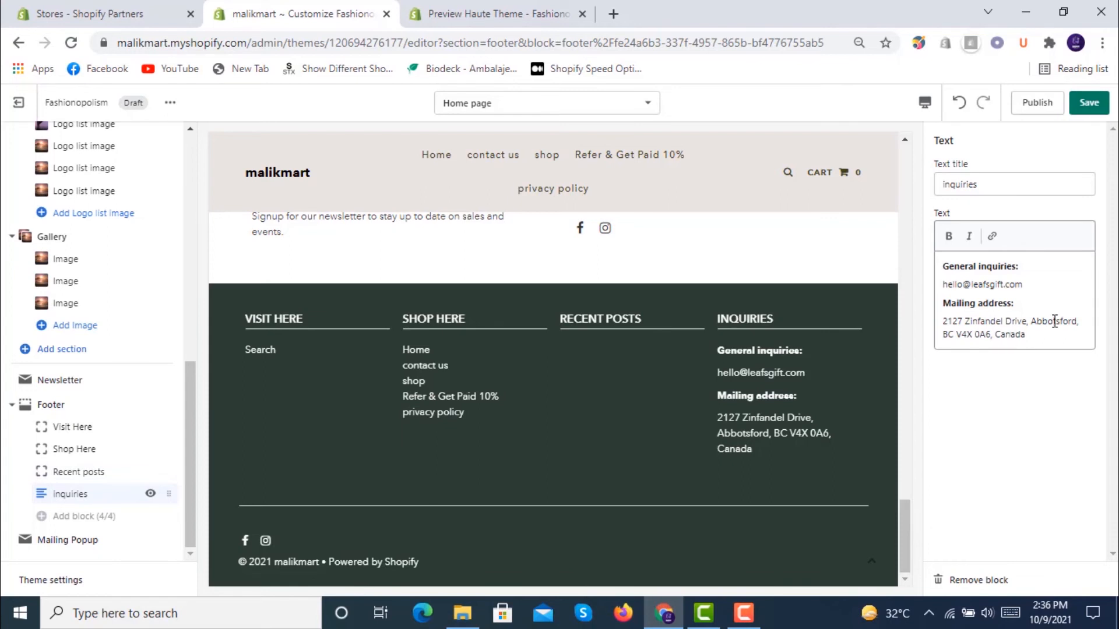
drag(1043, 330, 933, 291)
key(BackSpace)
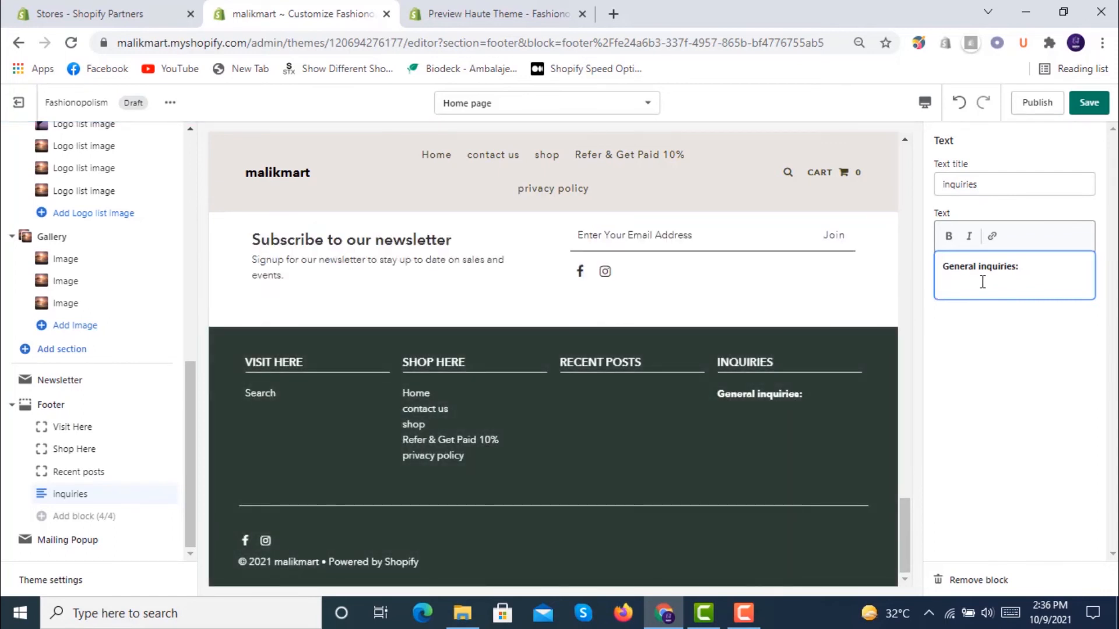
click(994, 339)
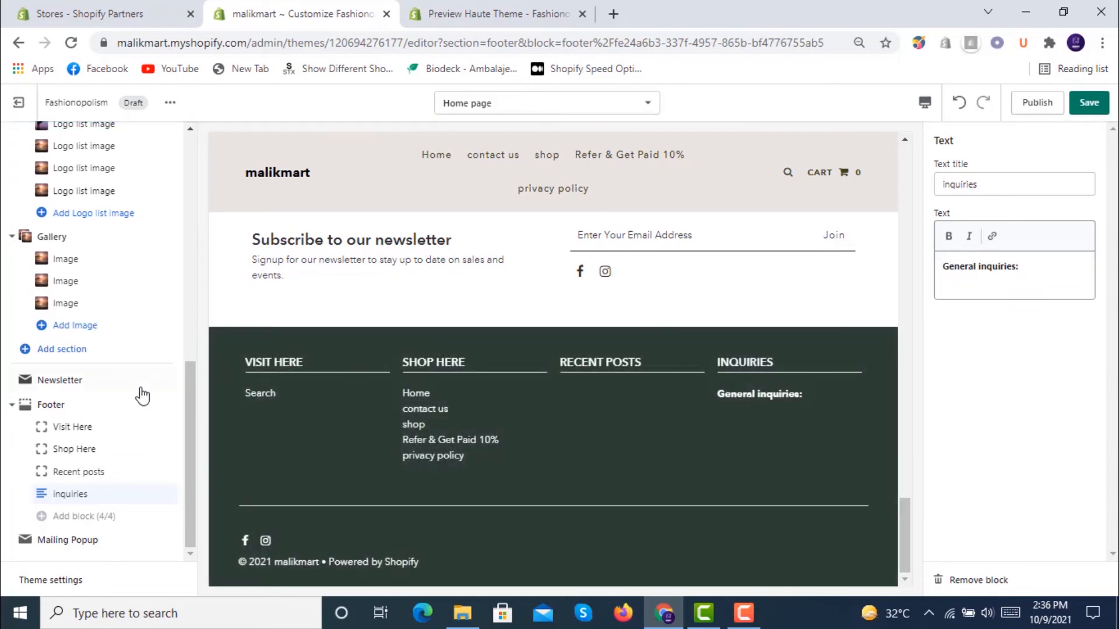
Review the Mailing Popup settings, dismiss the popup in the home page preview, and save the theme changes
click(95, 543)
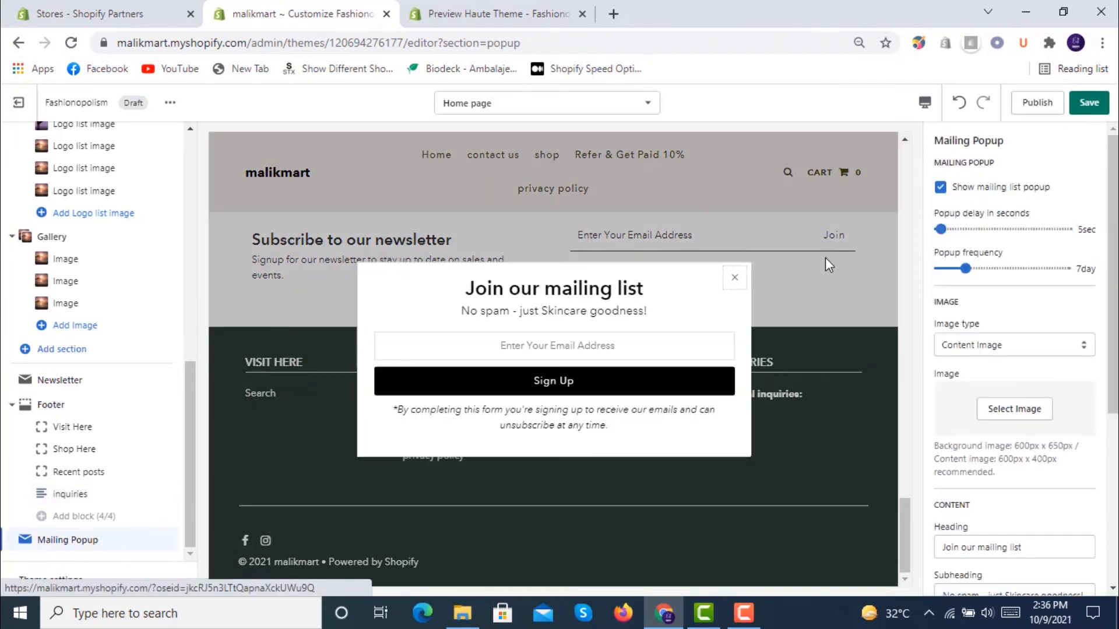
click(997, 392)
click(733, 280)
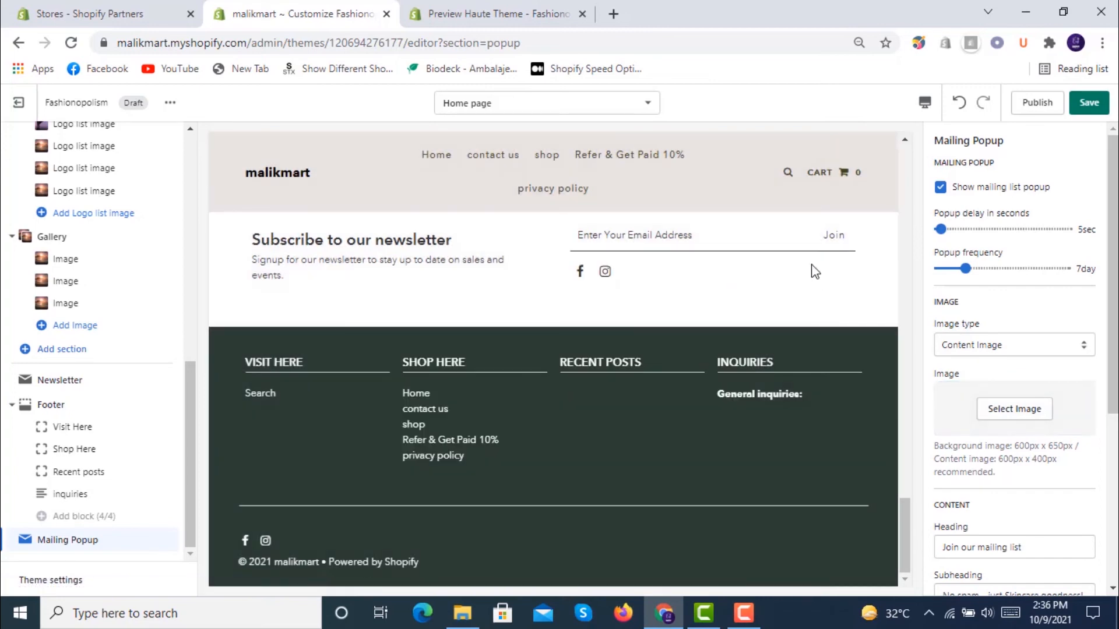
click(1089, 103)
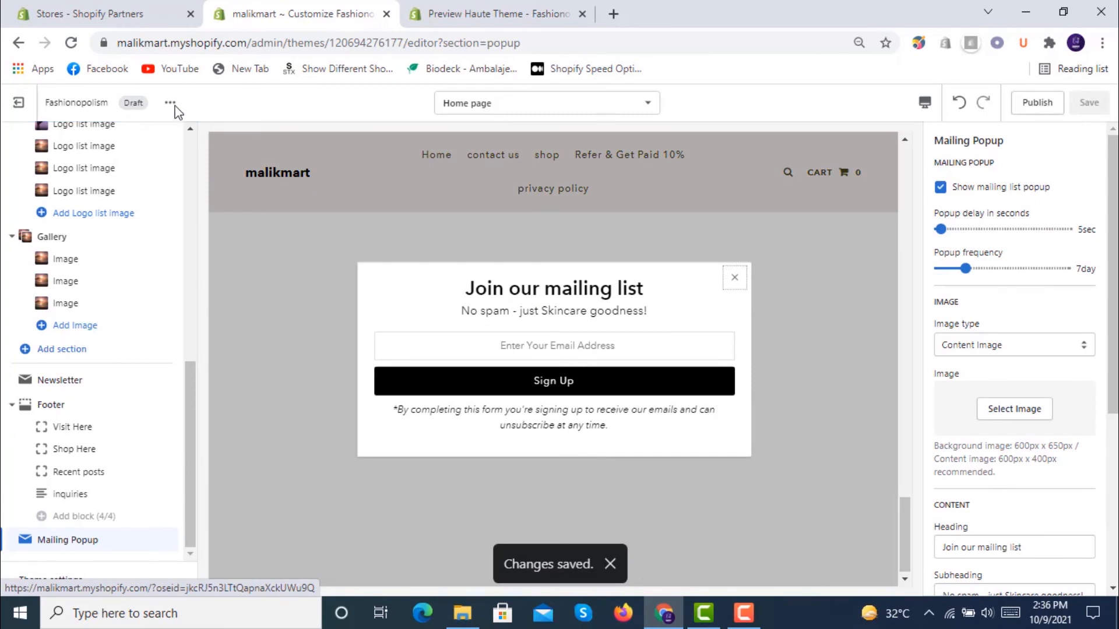
Open the storefront preview of the Fashionopolism draft theme, dismiss the mailing list popup, and view the header and slideshow
click(171, 104)
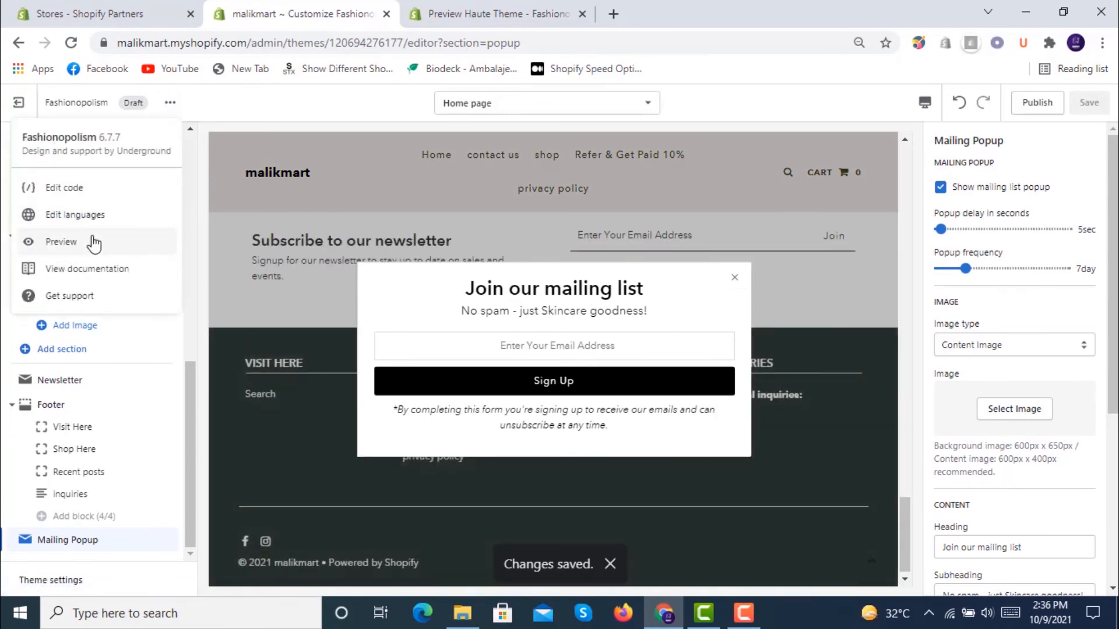
click(142, 240)
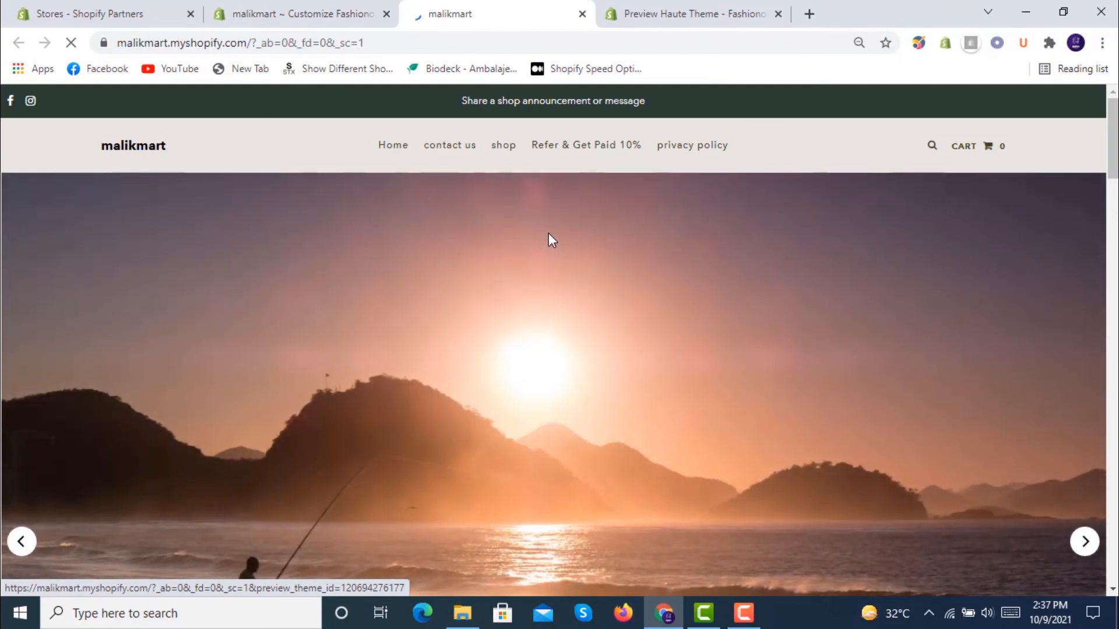
scroll(548, 233, down, 5)
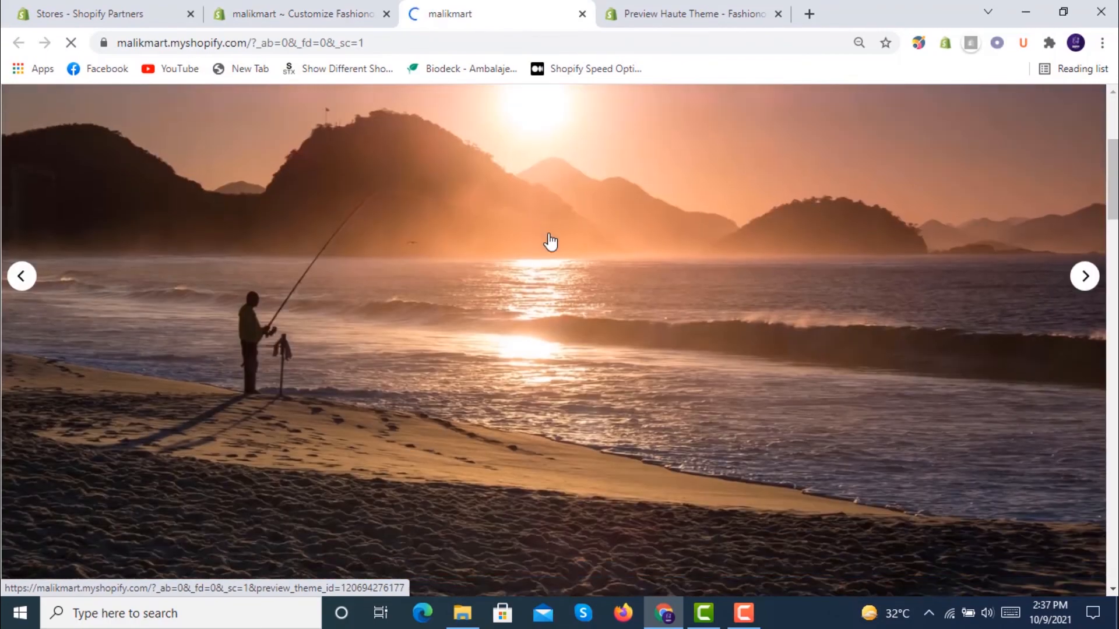
scroll(547, 234, down, 5)
scroll(547, 234, up, 7)
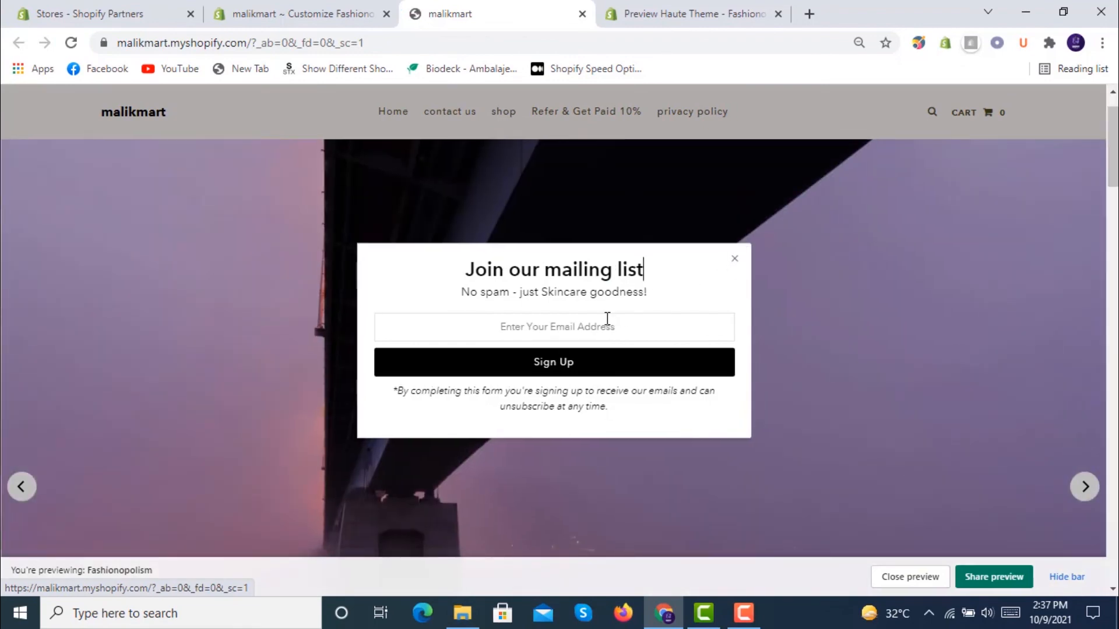
click(734, 258)
scroll(640, 302, down, 1)
scroll(640, 303, up, 2)
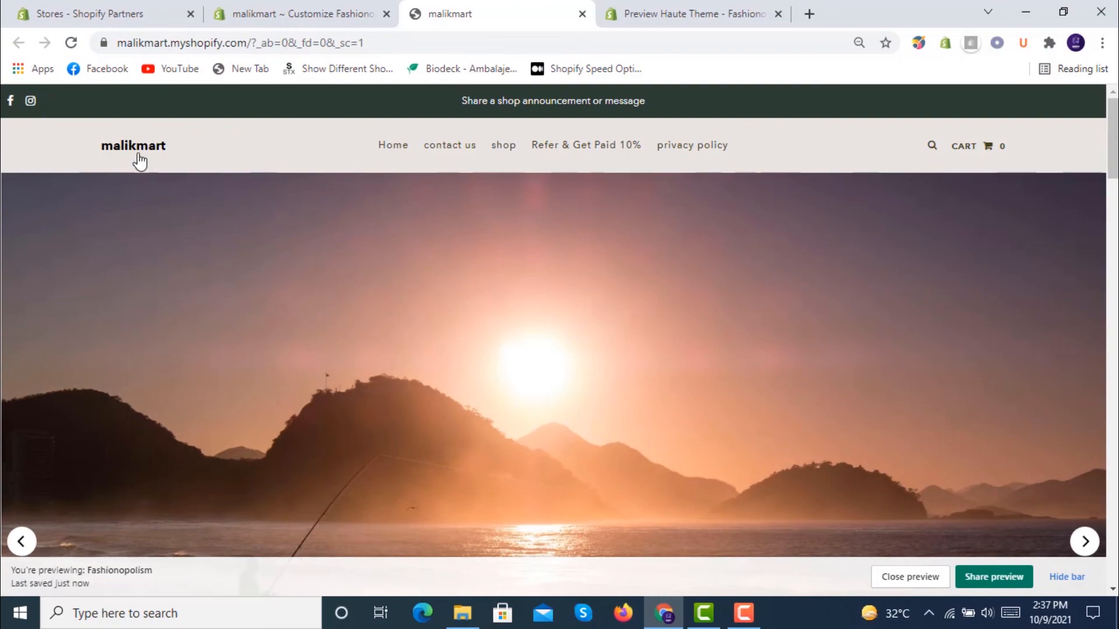
Examine the previewed home page from the slideshow through the collections, products, logo list and gallery to the footer
scroll(517, 307, down, 6)
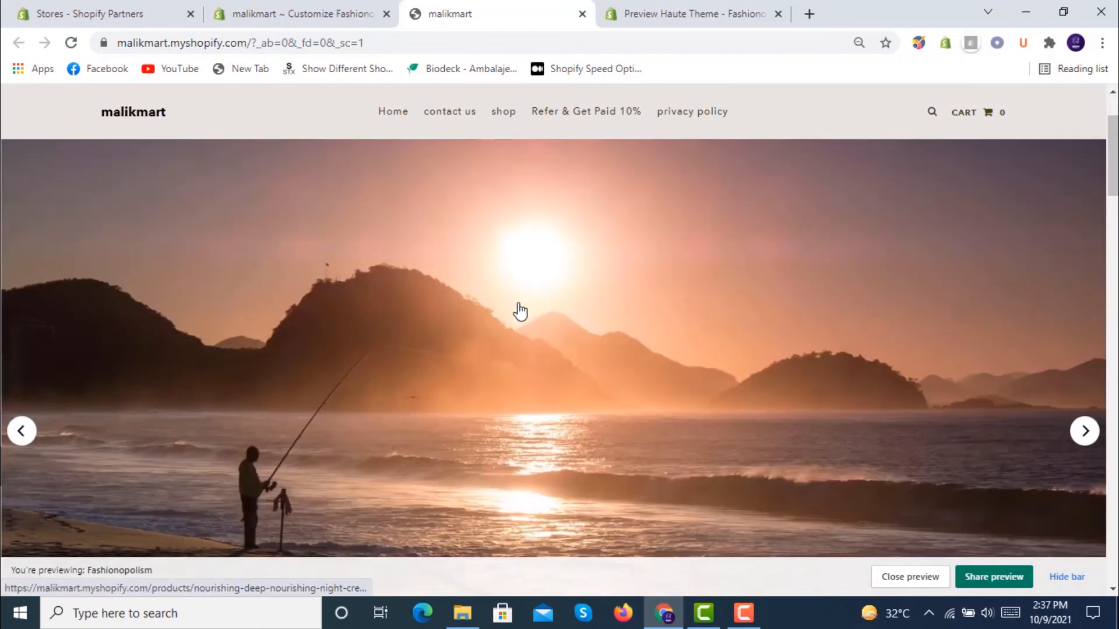
scroll(520, 308, down, 1)
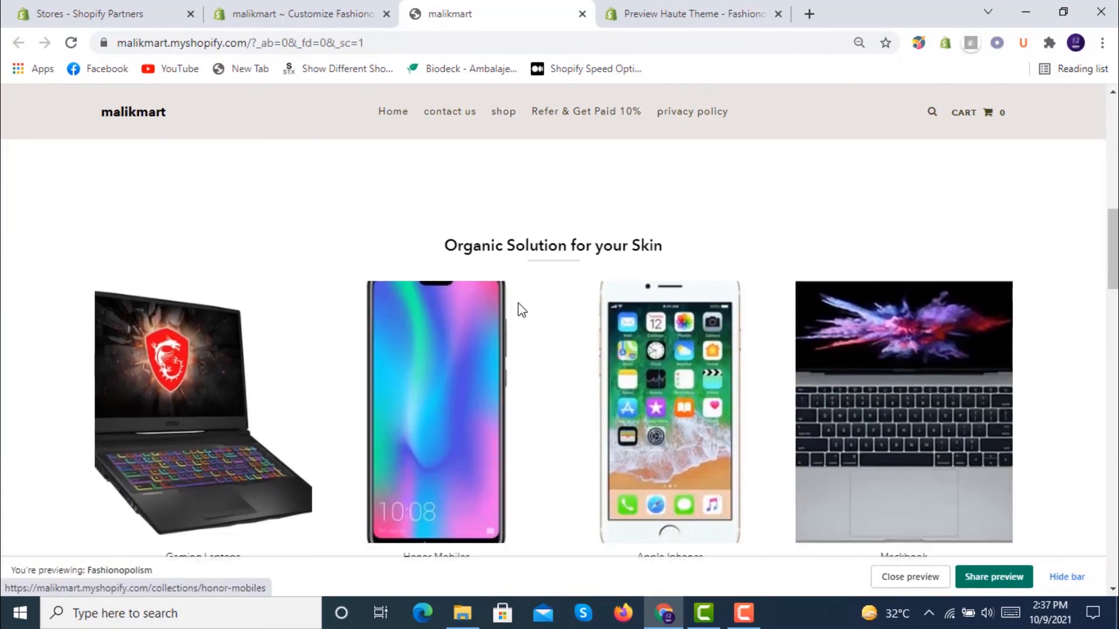
scroll(520, 308, down, 2)
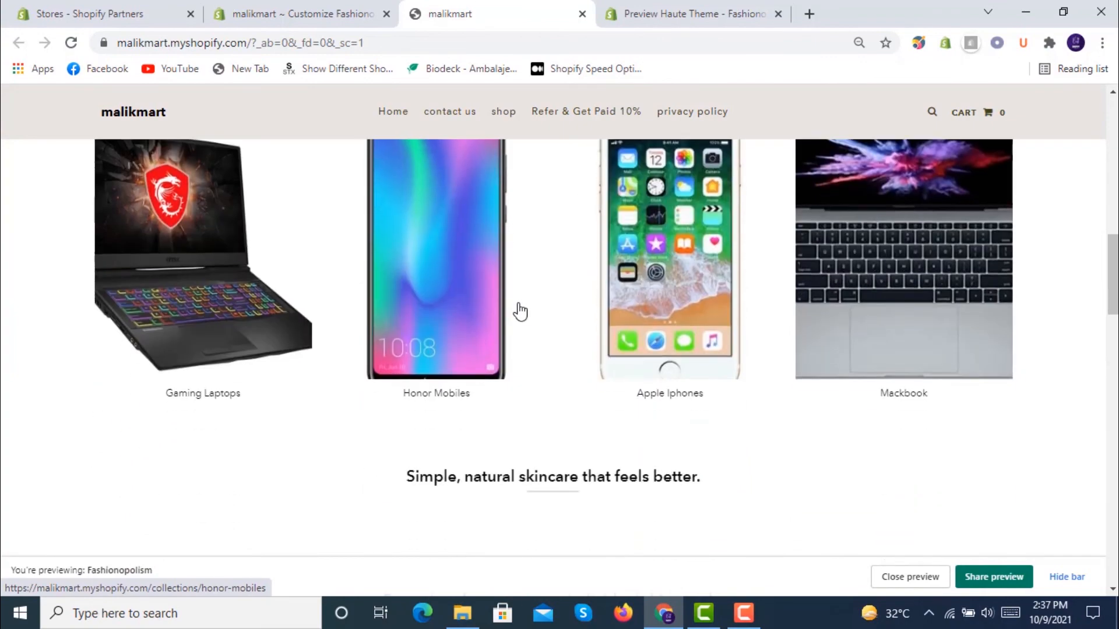
scroll(521, 311, down, 4)
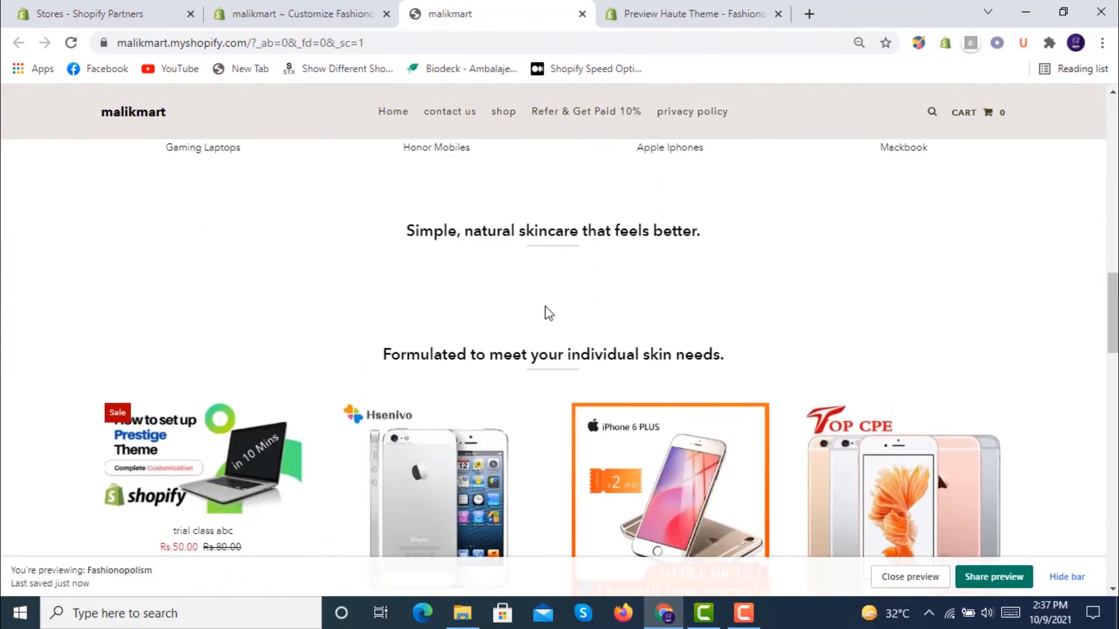
scroll(548, 313, down, 6)
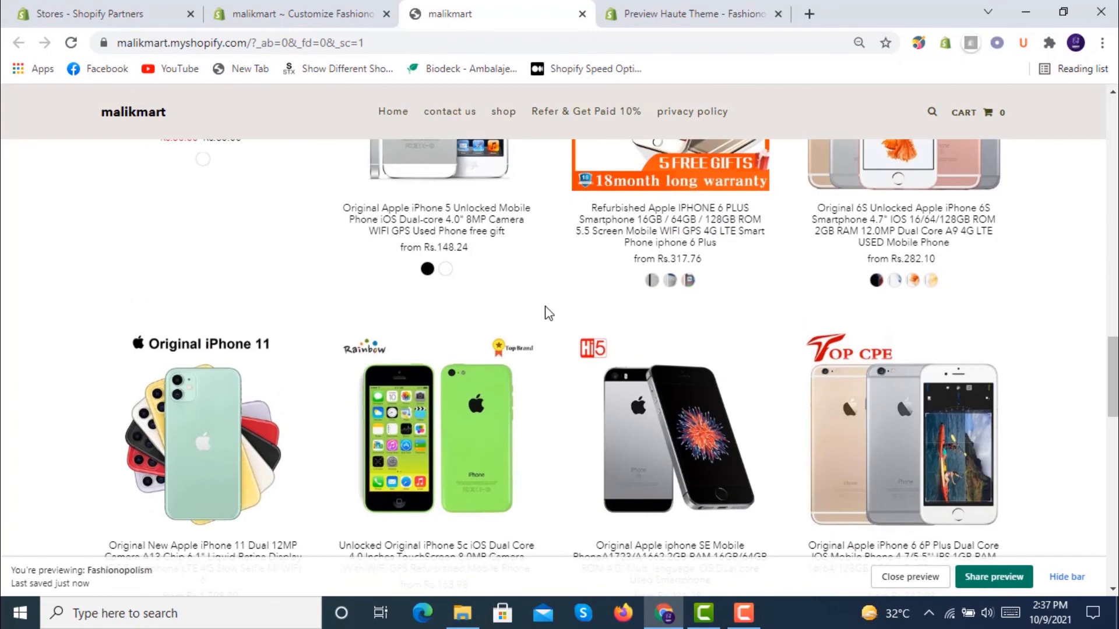
scroll(548, 312, down, 2)
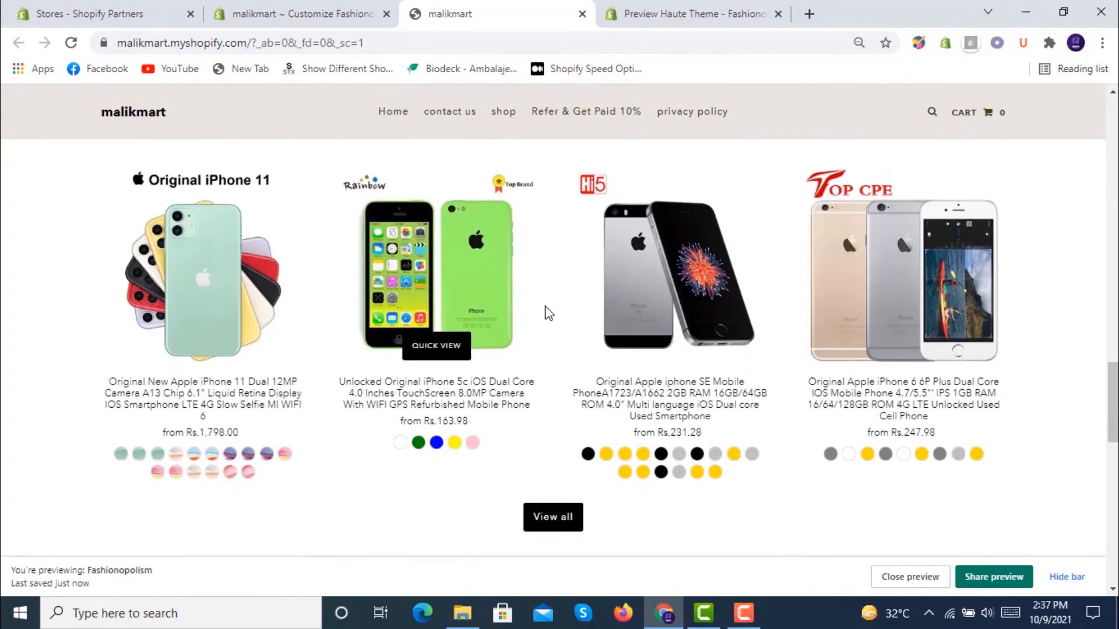
scroll(548, 313, down, 6)
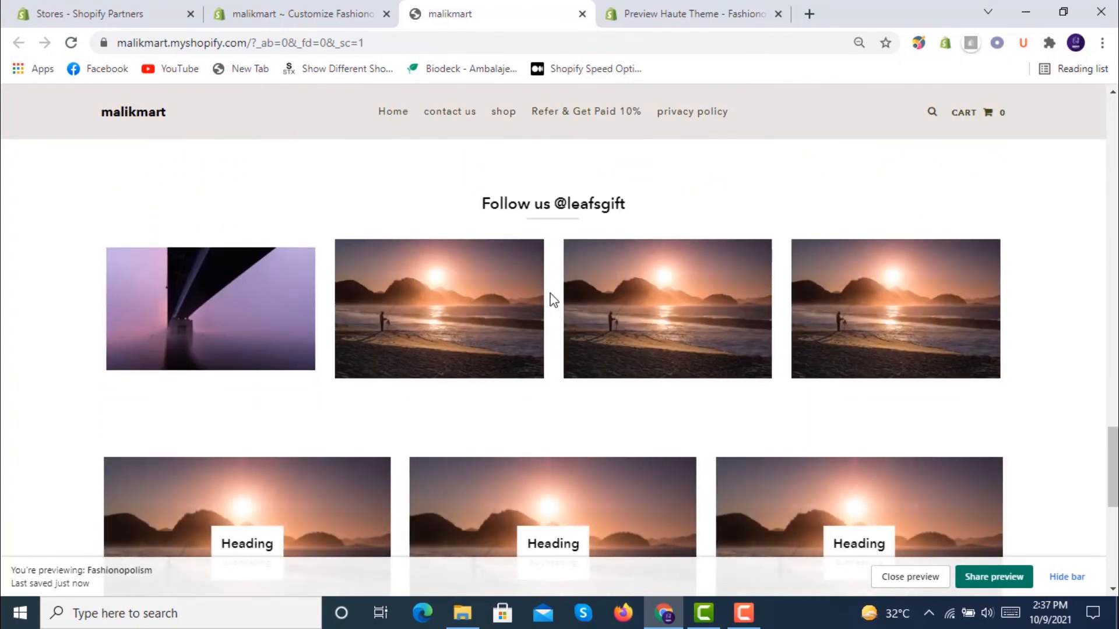
scroll(552, 300, down, 5)
scroll(552, 299, up, 1)
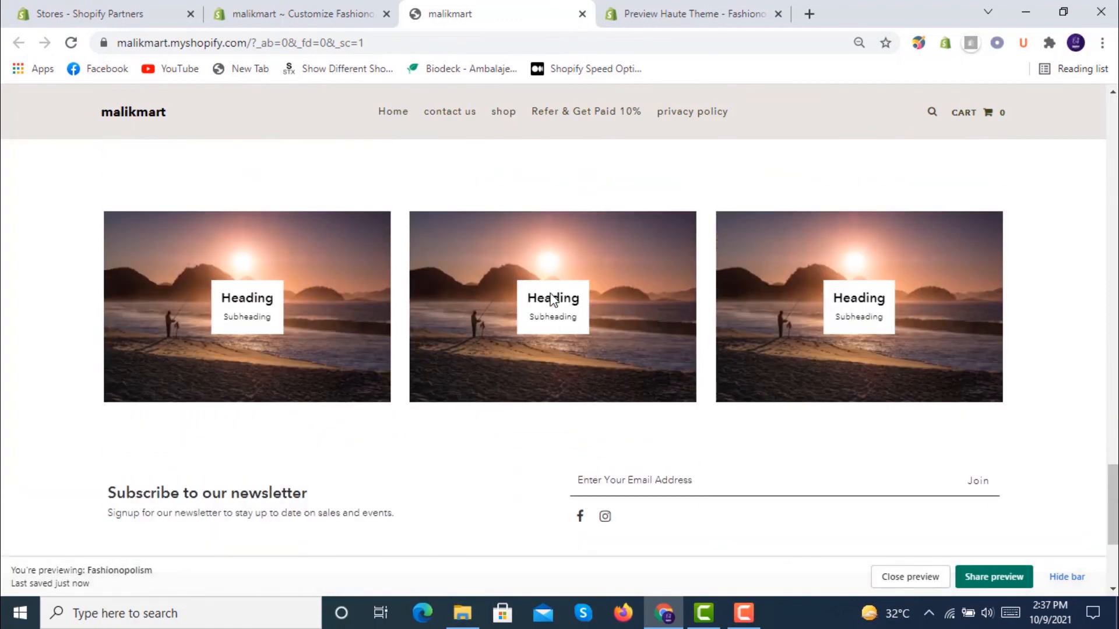
scroll(550, 295, down, 4)
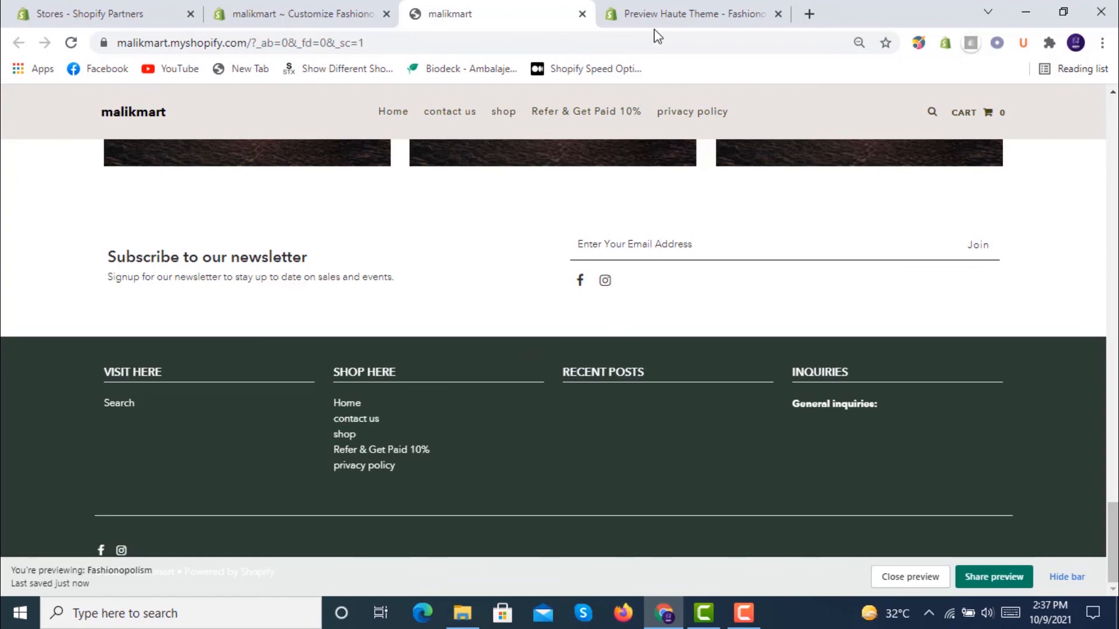
Switch to the Fashionopolism theme's Haute style demo preview
click(662, 13)
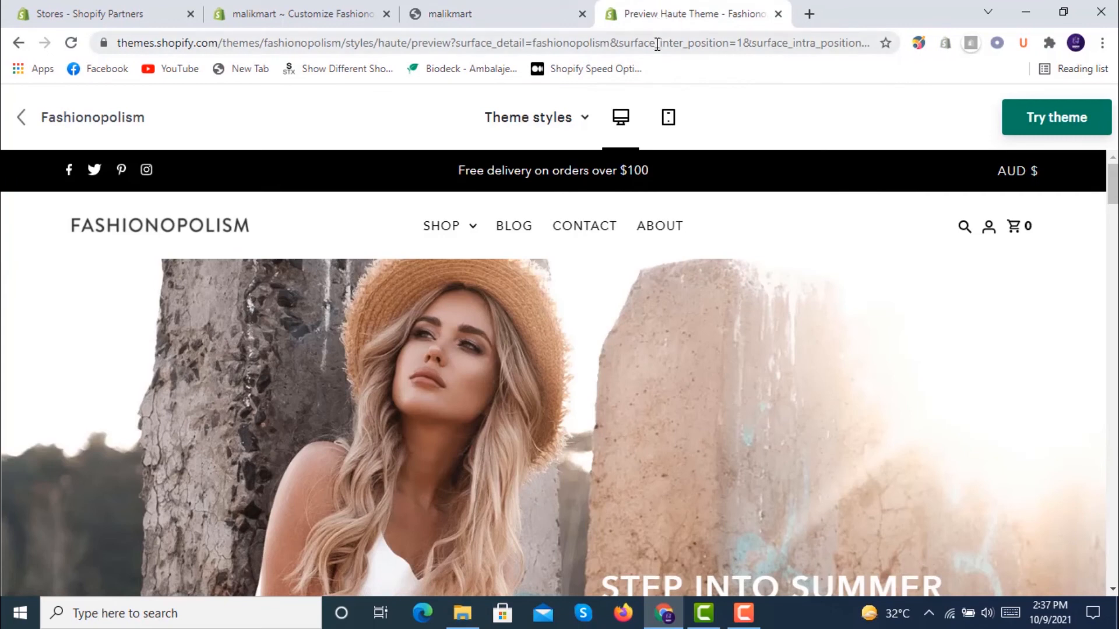